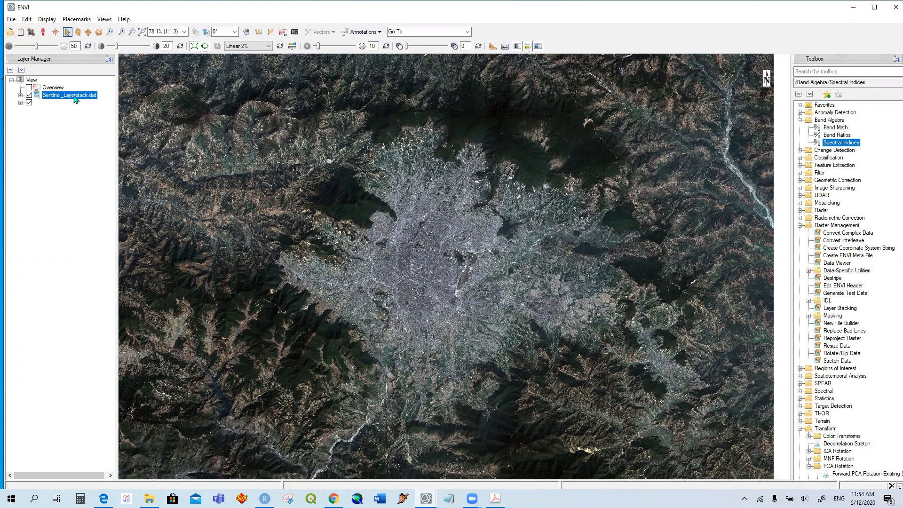
- Toggle the visibility of the Sentinel_Layerstack.dat and KTM_REF.dat layers to compare the two images
left_click(29, 95)
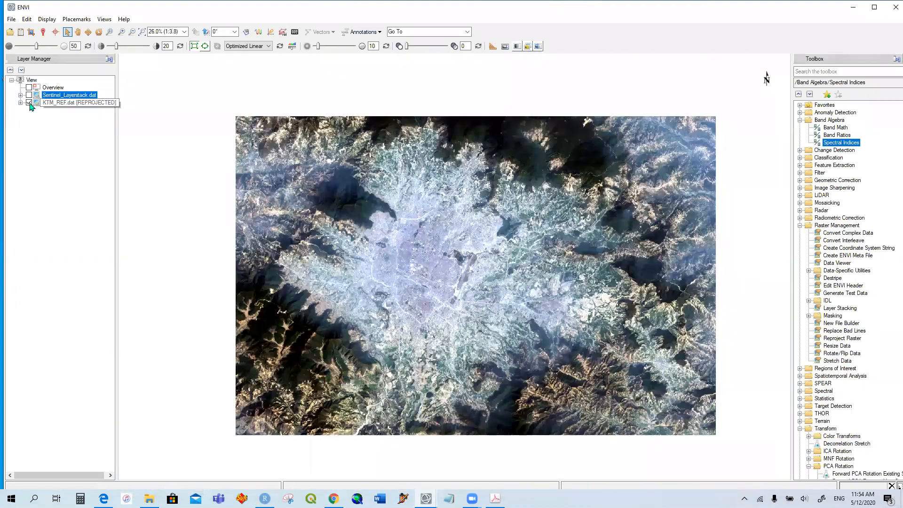
left_click(29, 102)
left_click(29, 102)
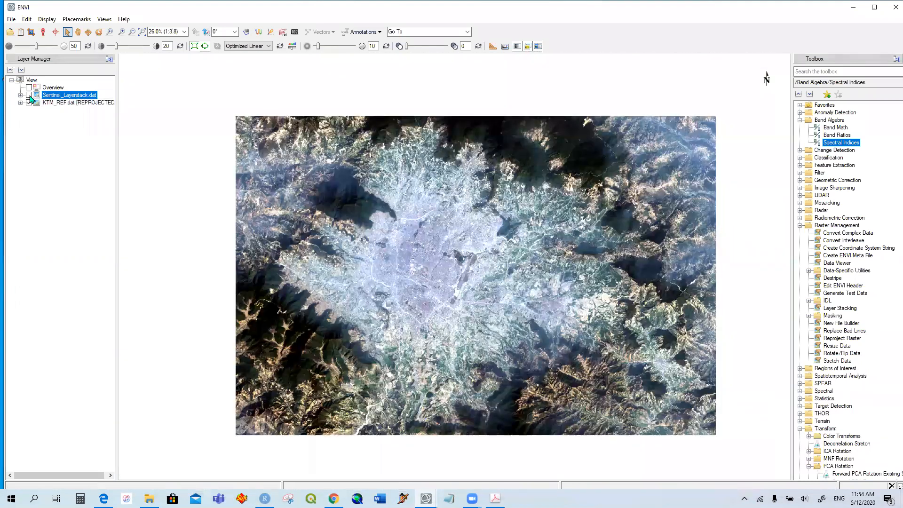
left_click(29, 95)
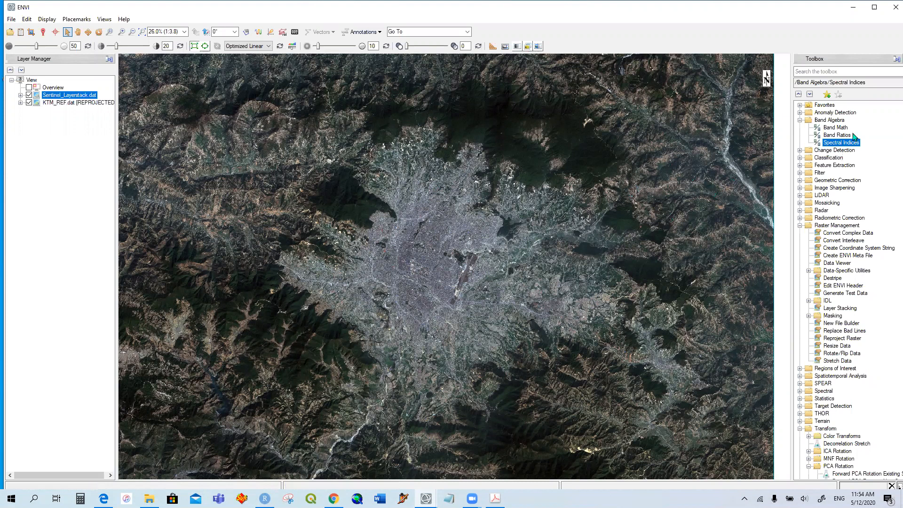
left_click(836, 127)
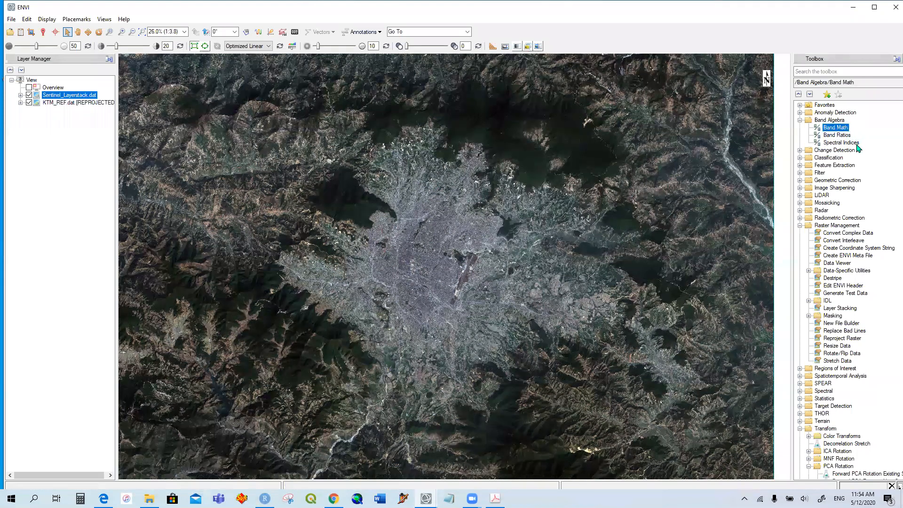
left_click(856, 146)
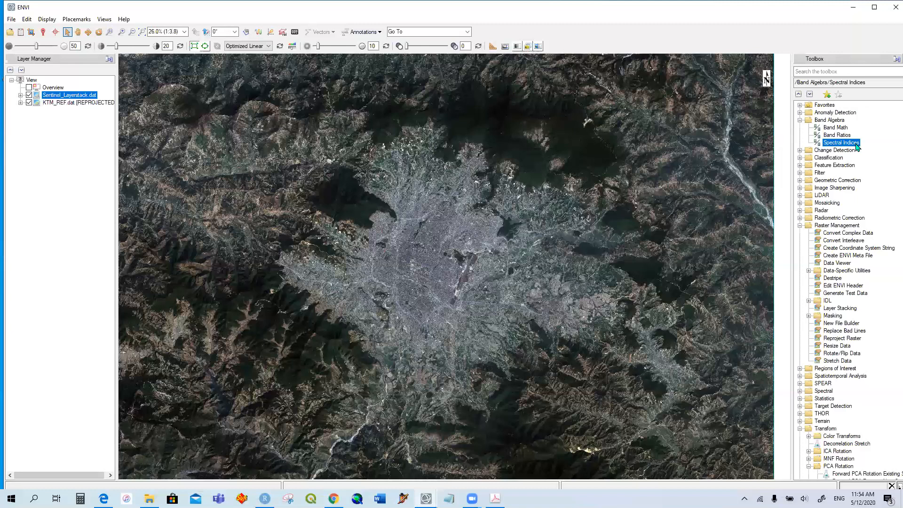
left_click(800, 121)
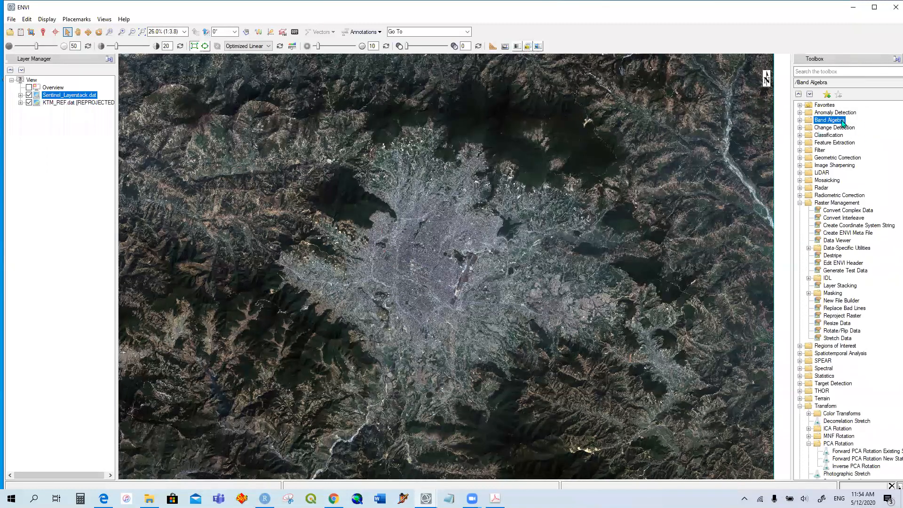
left_click(801, 121)
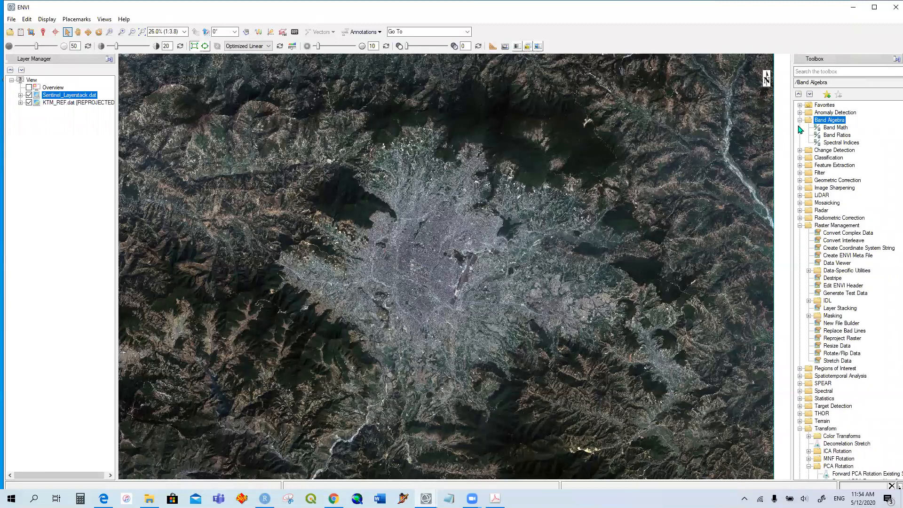
- Start the Spectral Indices tool with KTM_REF.dat as the input raster
left_click(845, 143)
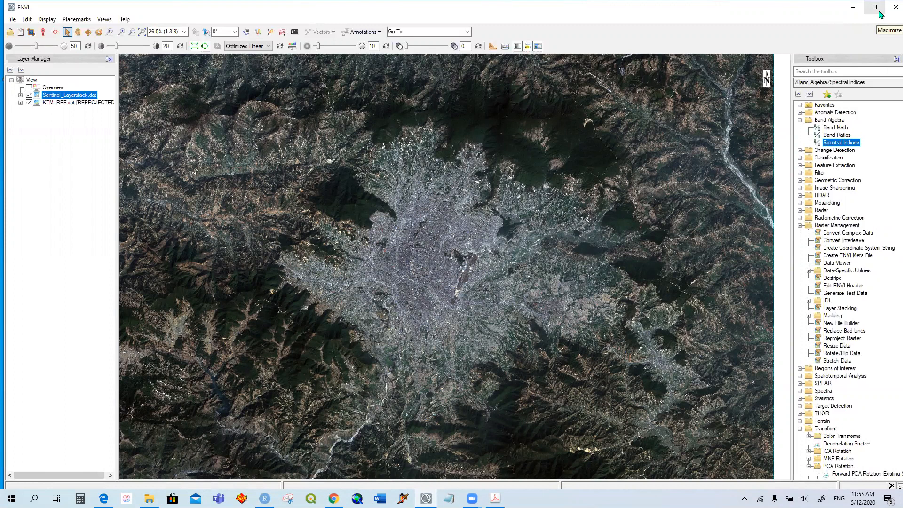
double_click(832, 143)
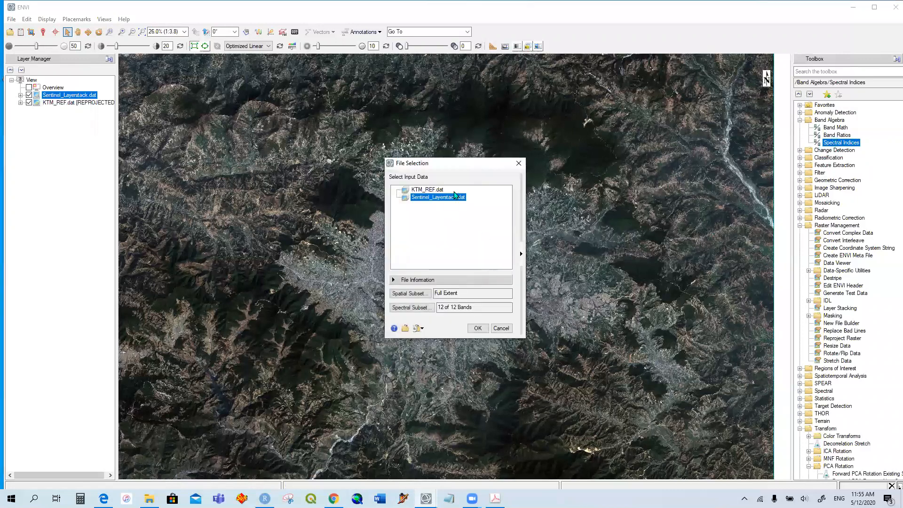
left_click_drag(472, 170, 485, 110)
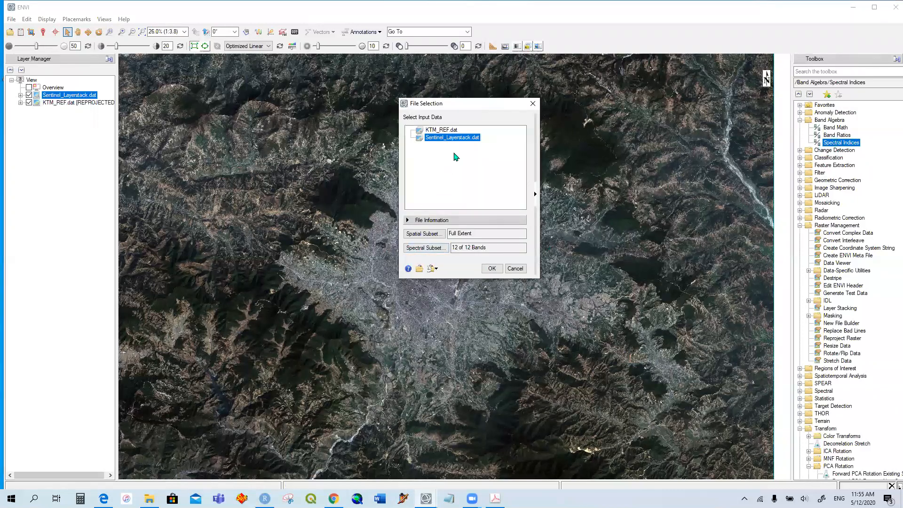
left_click(449, 131)
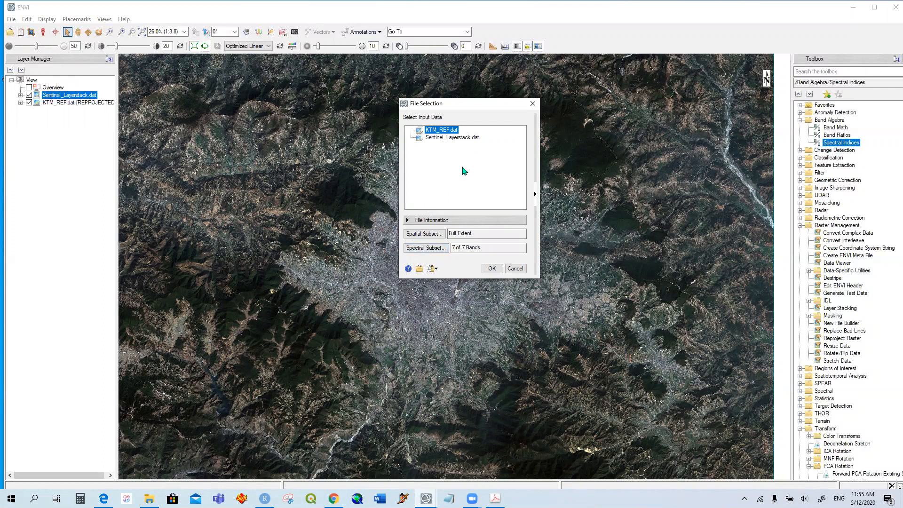
left_click(492, 269)
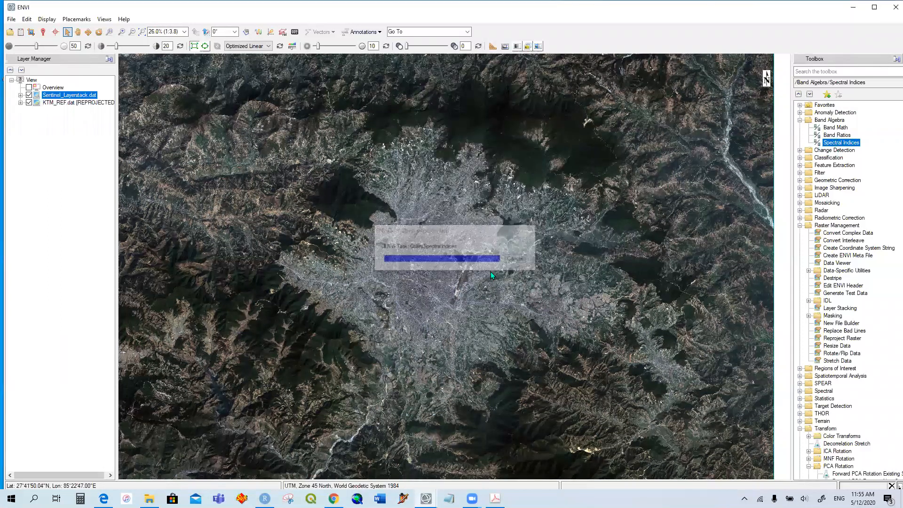
- Widen the Spectral Indices dialog and select the Enhanced Vegetation Index and the Modified Normalized Difference Water Index
left_click_drag(447, 180, 515, 125)
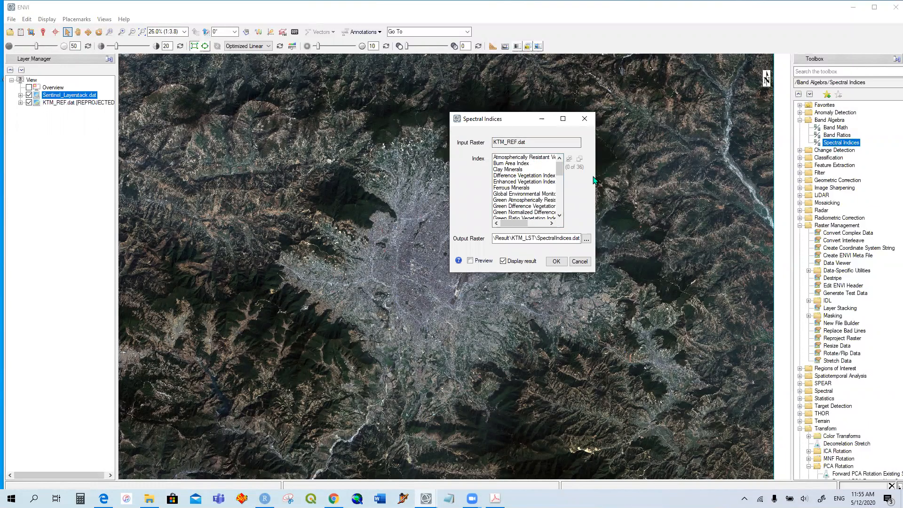
left_click_drag(595, 175, 762, 176)
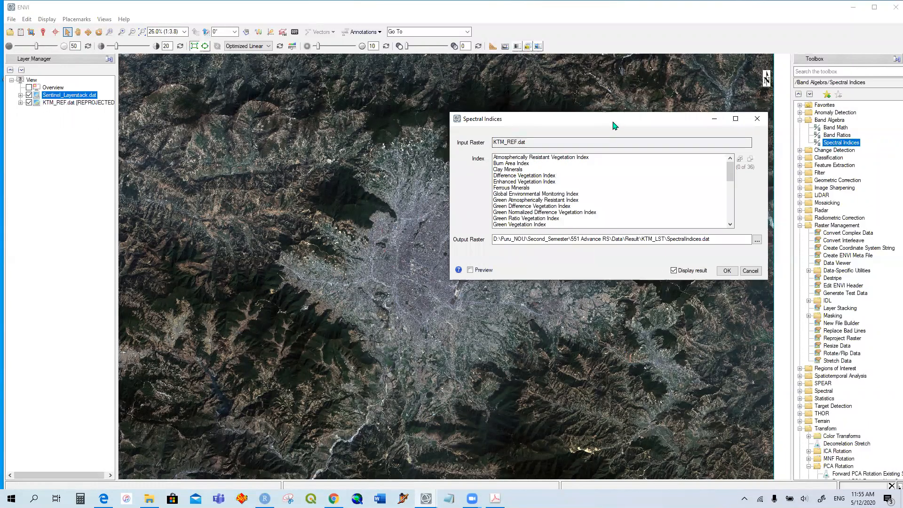
left_click_drag(616, 121, 389, 115)
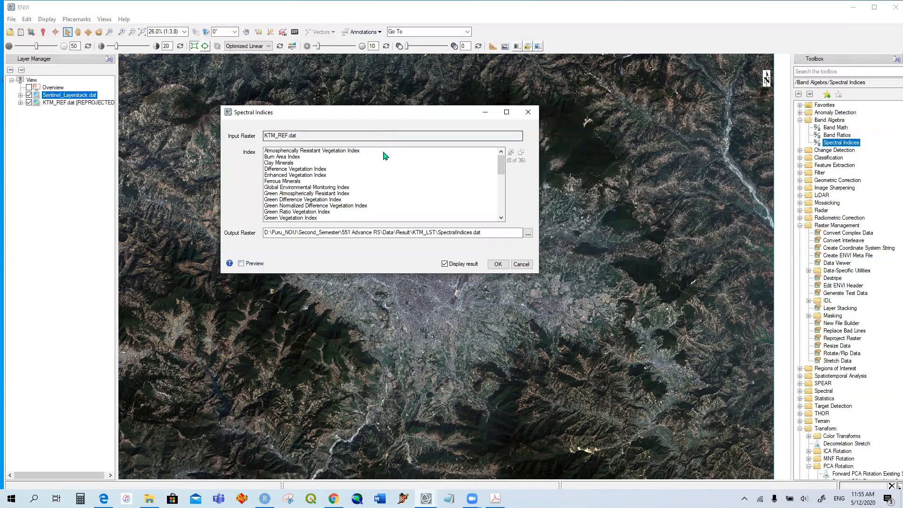
left_click(317, 176)
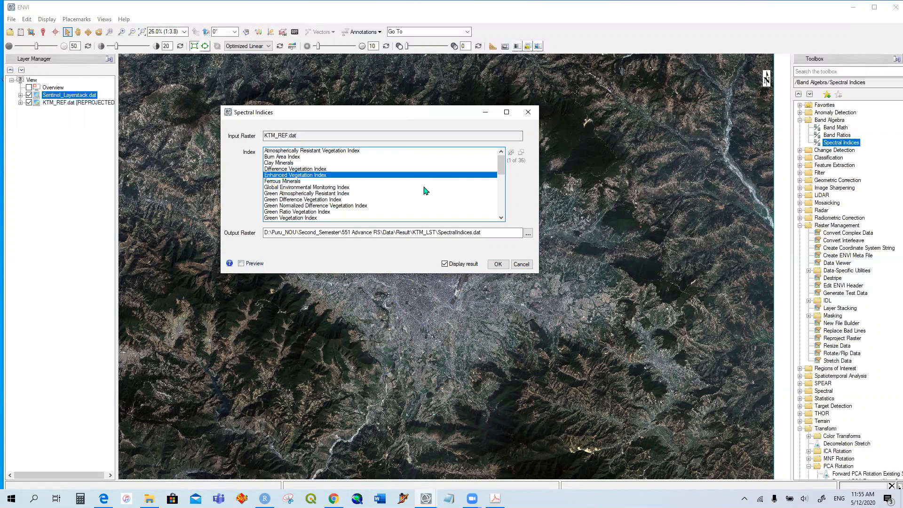
scroll(425, 191, "down", 1)
scroll(426, 191, "down", 2)
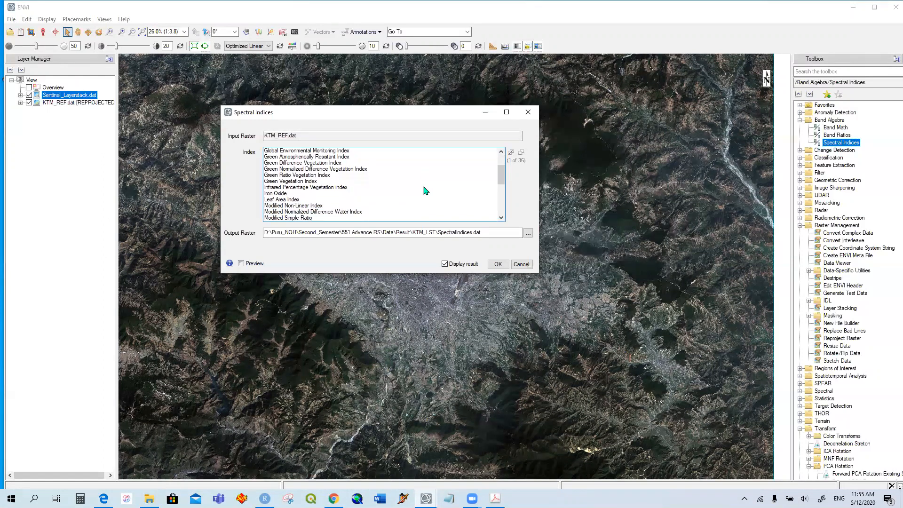
scroll(426, 190, "down", 1)
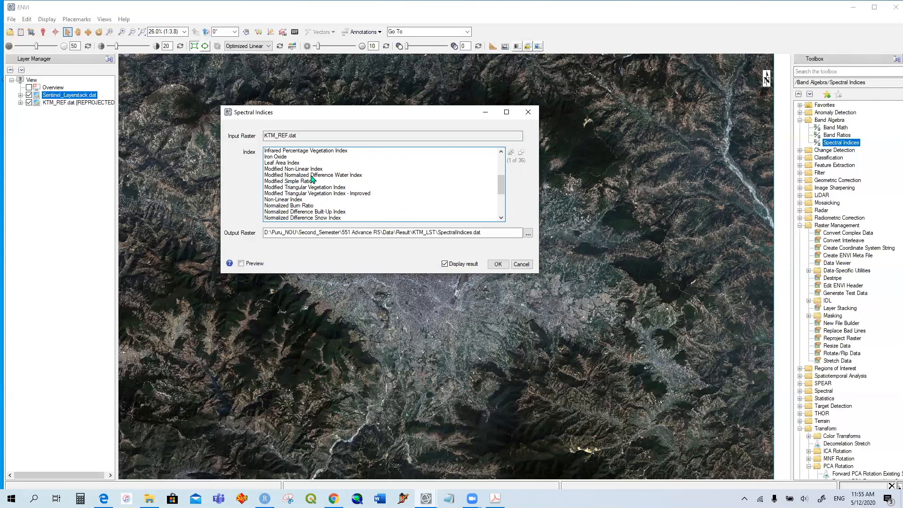
left_click(339, 177)
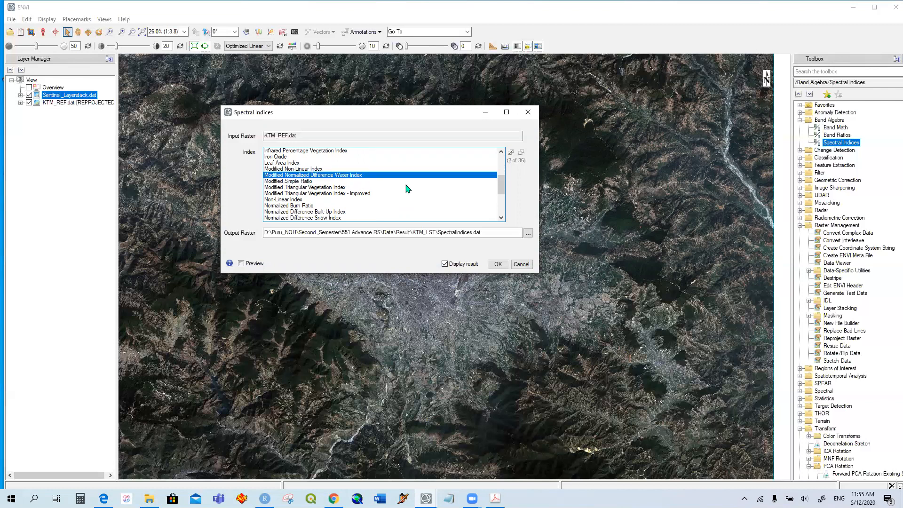
- Add the Normalized Difference Built-Up, Snow and Vegetation indices and the WorldView Water Index to the index selection
scroll(408, 188, "down", 3)
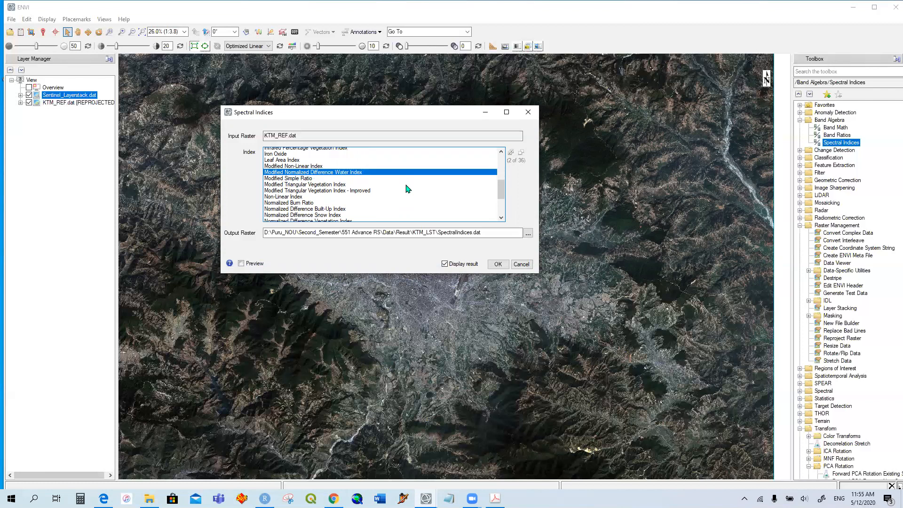
scroll(408, 189, "down", 3)
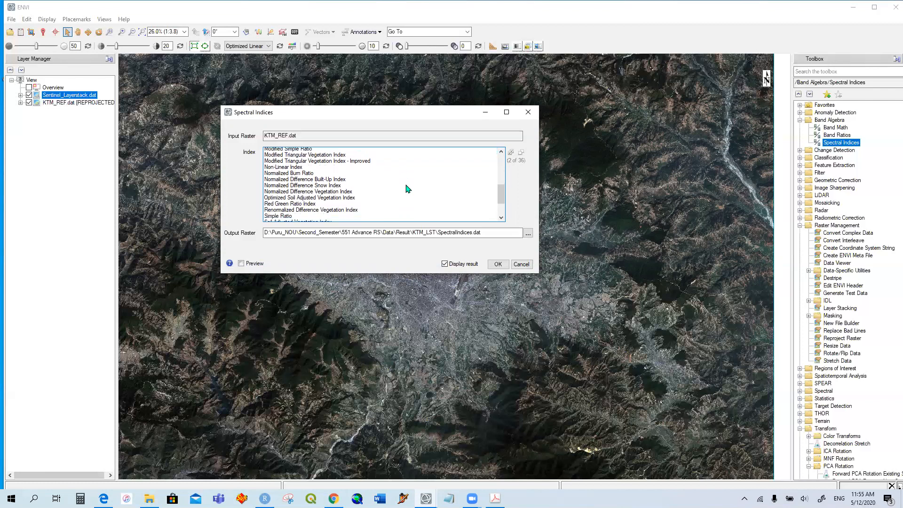
left_click(337, 176, "ctrl")
left_click(348, 181, "ctrl")
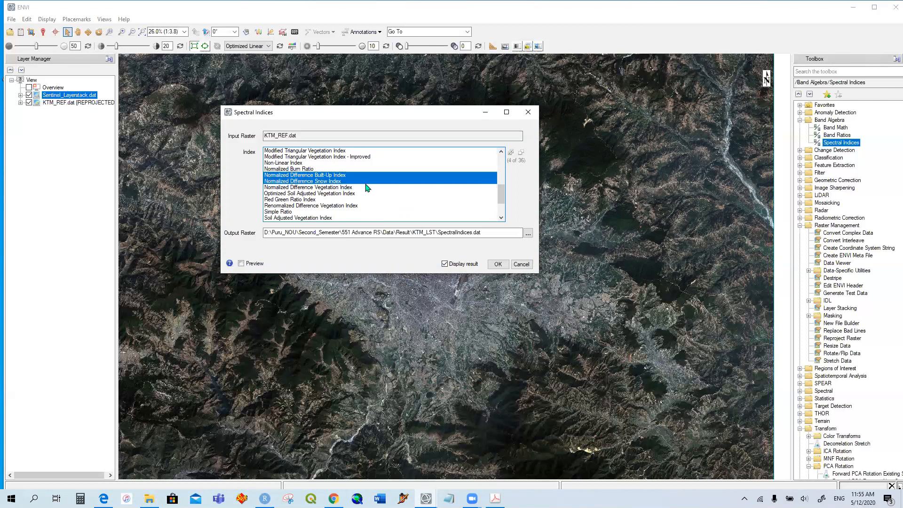
left_click(339, 188, "ctrl")
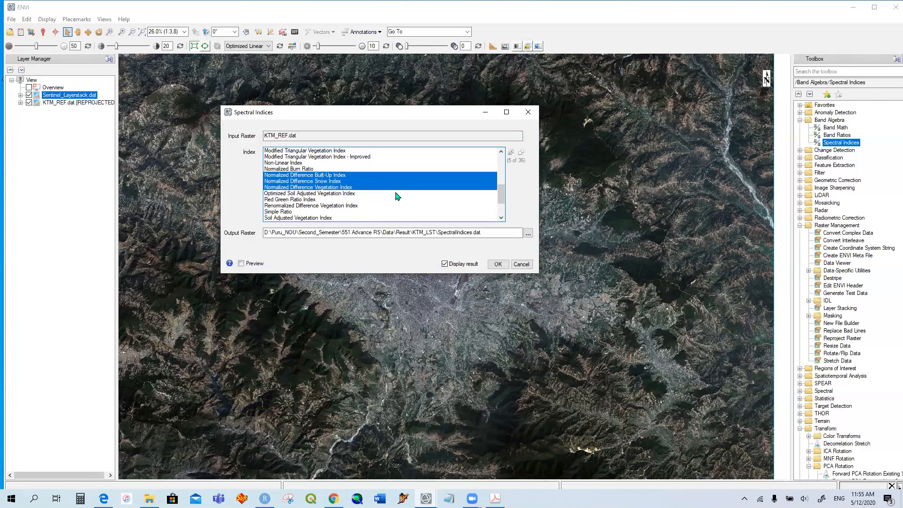
scroll(397, 196, "down", 5)
scroll(397, 196, "down", 1)
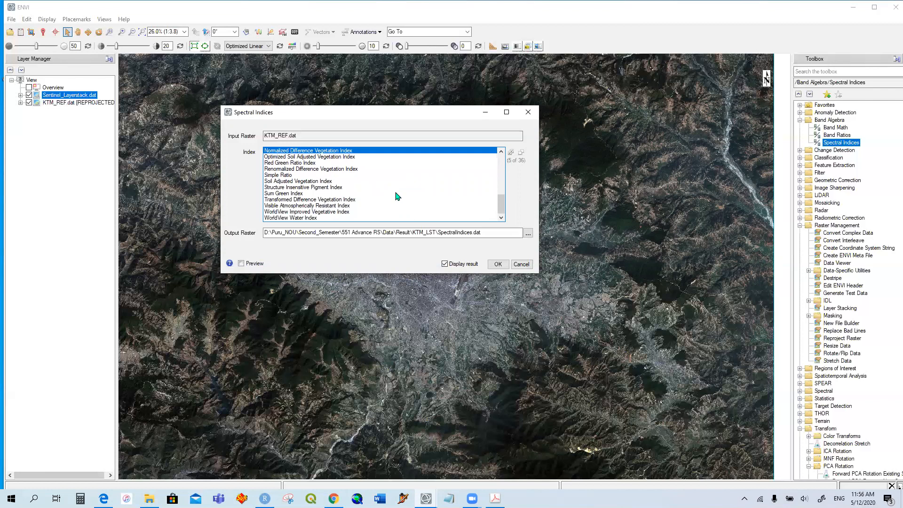
left_click(397, 218, "ctrl")
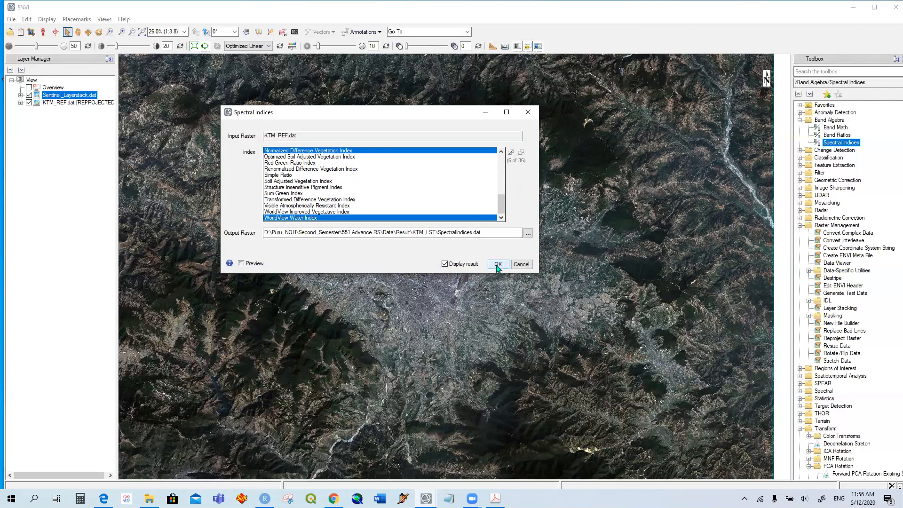
- Browse for the output raster location and open the Assignment_2 folder inside Result
left_click(528, 234)
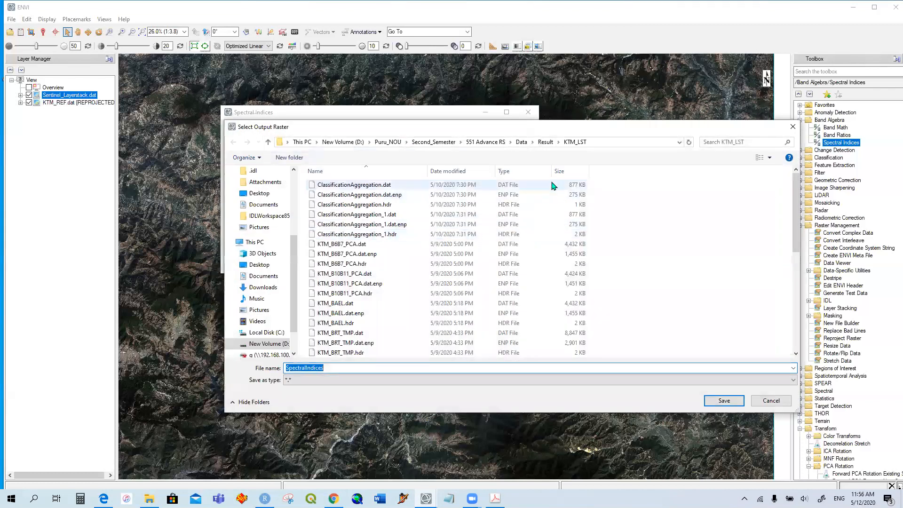
left_click(545, 142)
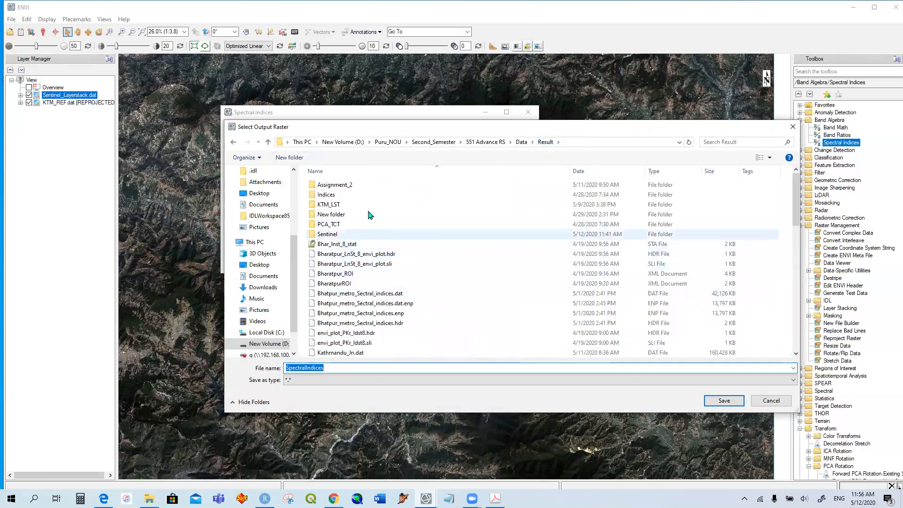
double_click(362, 189)
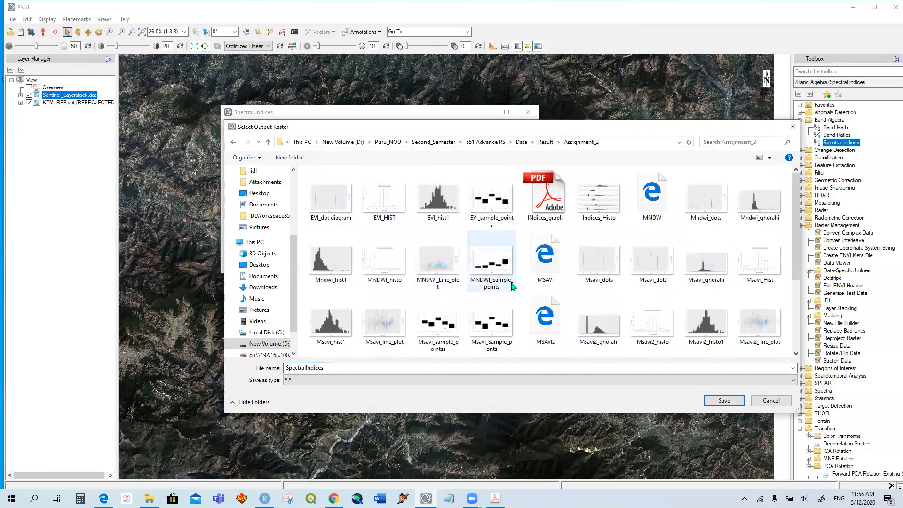
- Name the output raster KTM_LST_assignment2.dat, save that choice and run the spectral indices calculation
double_click(383, 368)
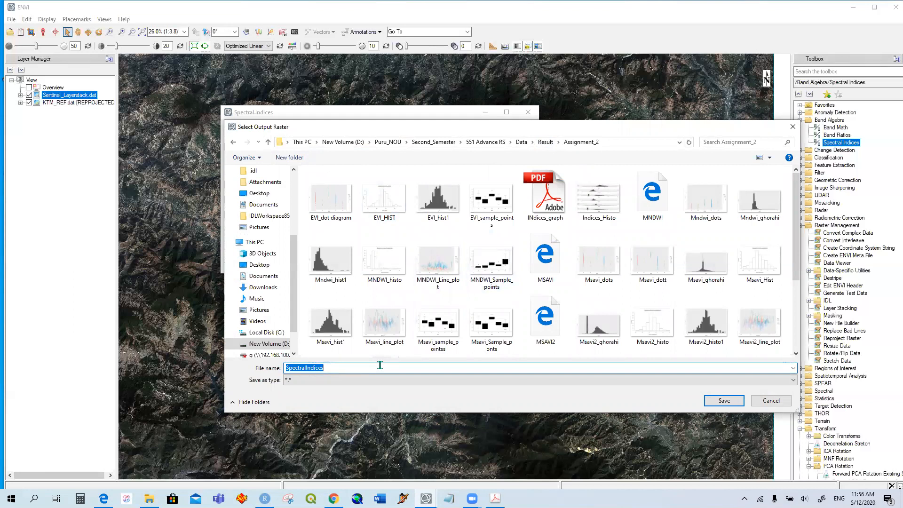
type("KT")
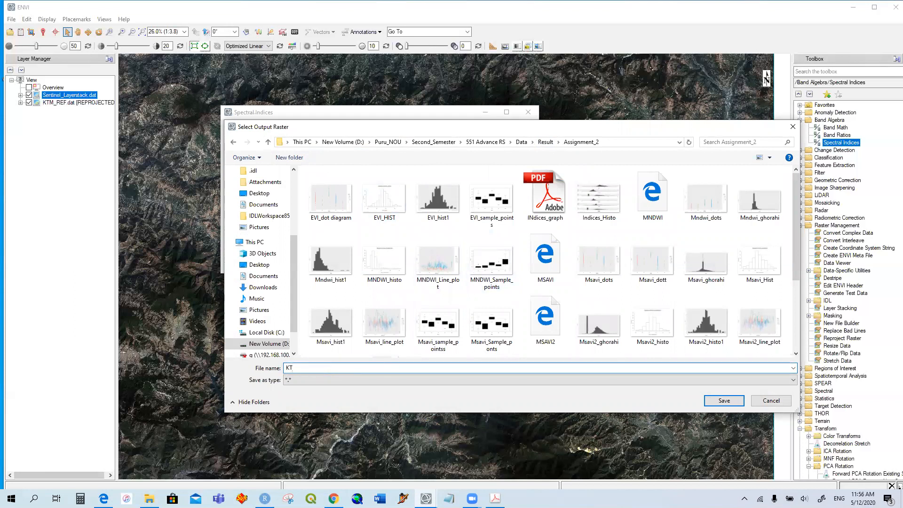
type("M_SEN")
key("BackSpace")
key("BackSpace")
type("LN")
key("BackSpace")
type("C")
key("BackSpace")
type("ST")
type("_A")
key("BackSpace")
key("BackSpace")
key("BackSpace")
type("assignment2.dat")
left_click(724, 401)
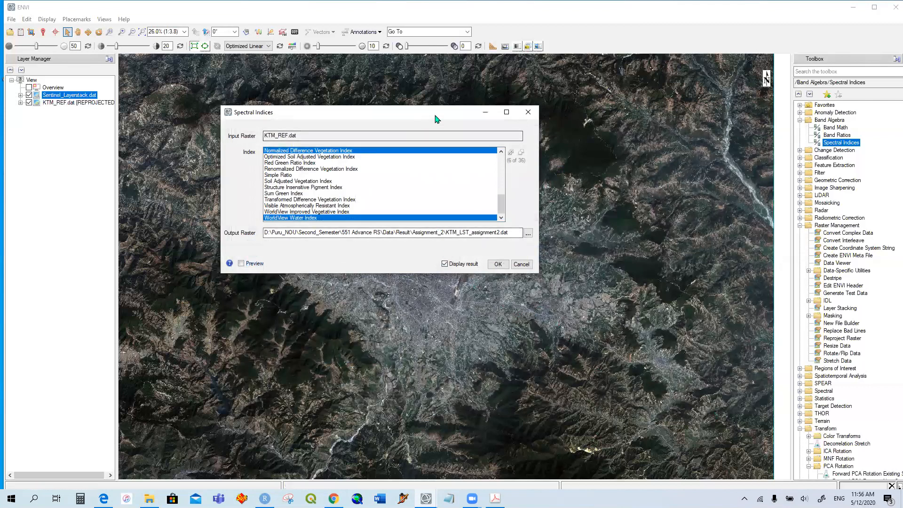
left_click_drag(415, 116, 490, 96)
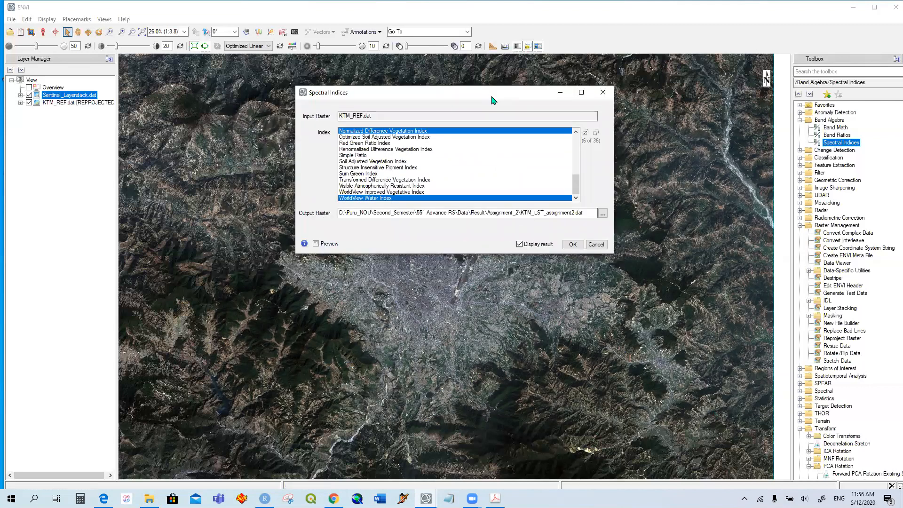
left_click(572, 244)
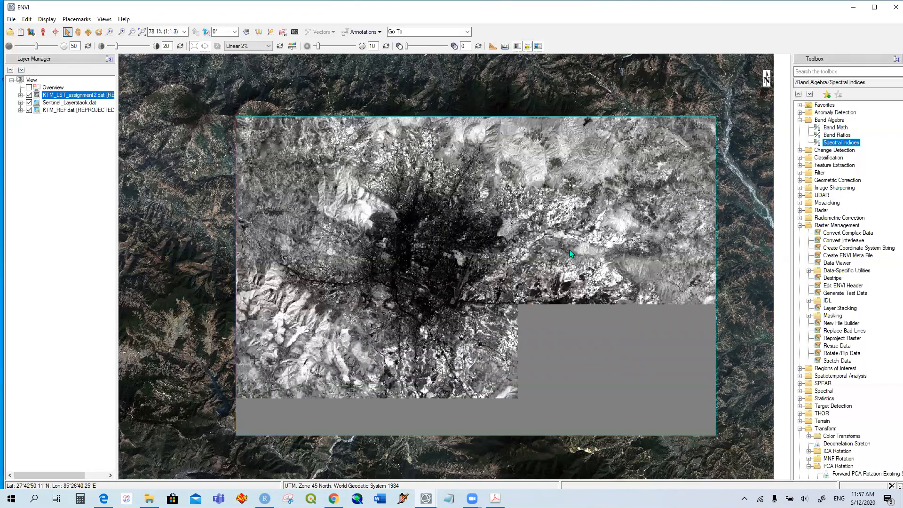
- Expand the KTM_LST_assignment2.dat layer and hide the Sentinel_Layerstack.dat layer
left_click(21, 96)
left_click(21, 96)
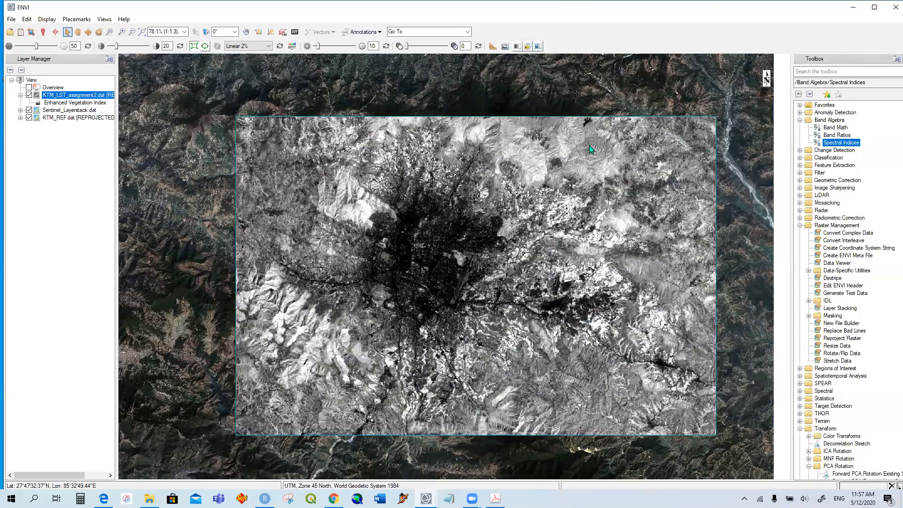
left_click(29, 111)
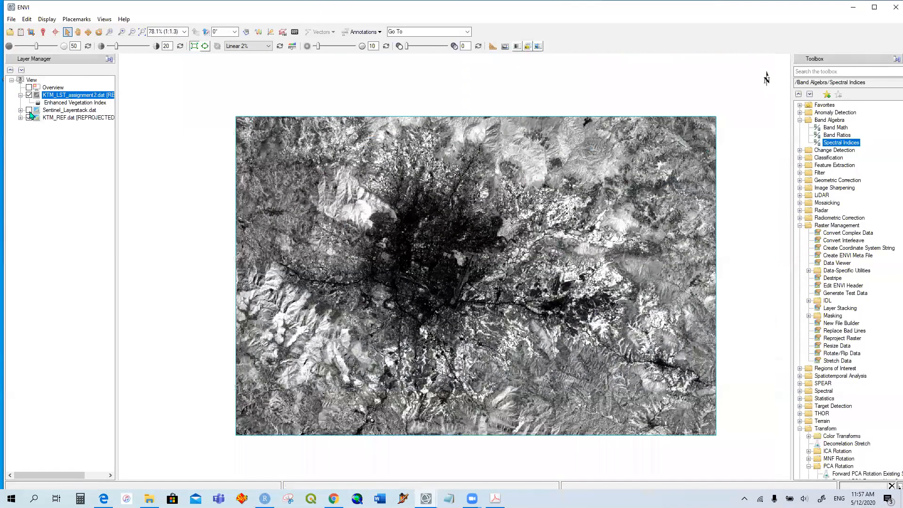
- Toggle the KTM_LST_assignment2.dat layer off and on to compare it with the KTM_REF.dat image underneath
left_click(29, 95)
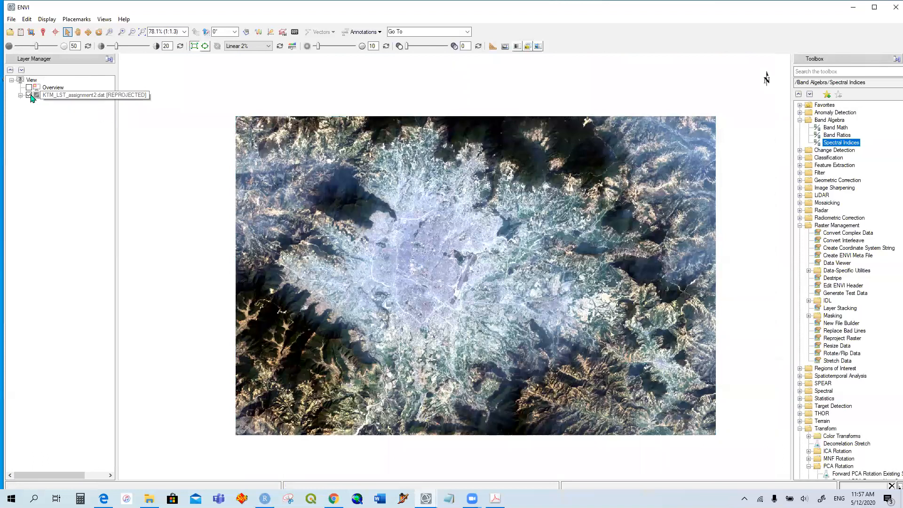
left_click(29, 95)
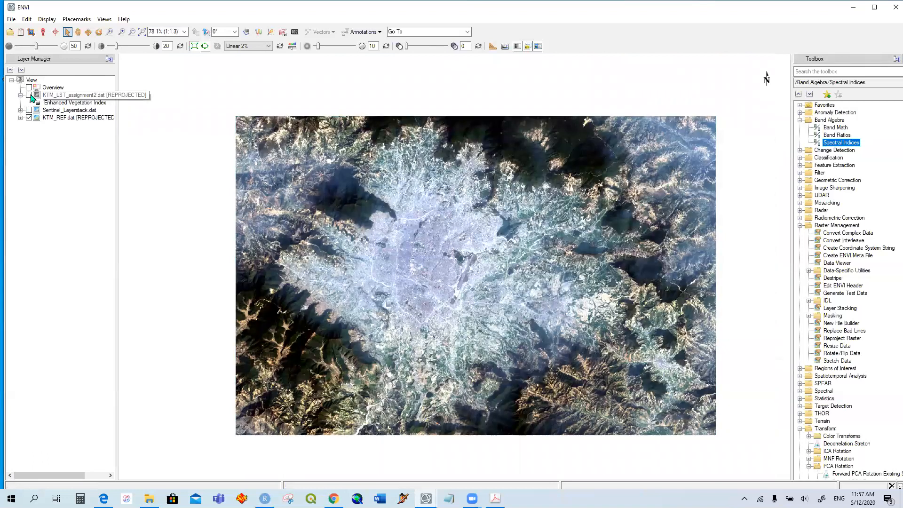
left_click(30, 96)
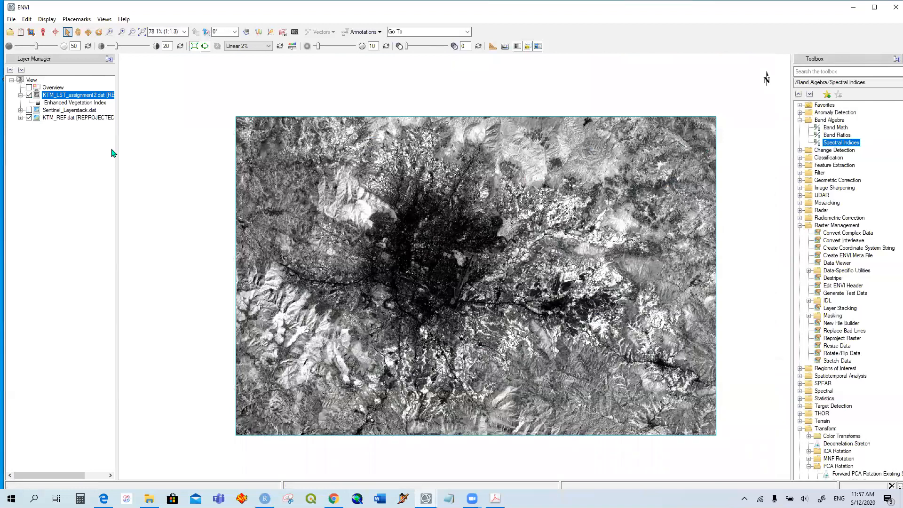
- Load the Modified Normalized Difference Water Index band of KTM_LST_assignment2.dat as a grayscale layer and move the Data Manager clear of the image
left_click(21, 39)
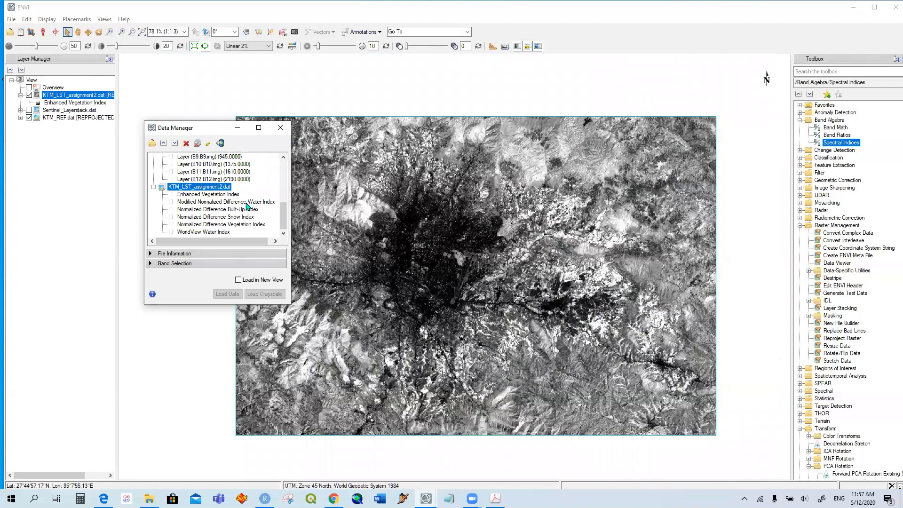
left_click(246, 202)
left_click(269, 295)
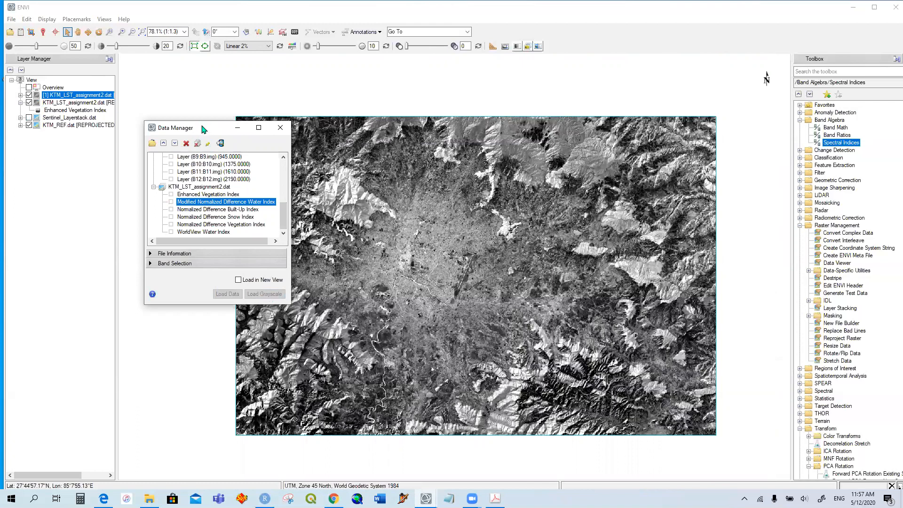
left_click_drag(203, 128, 143, 168)
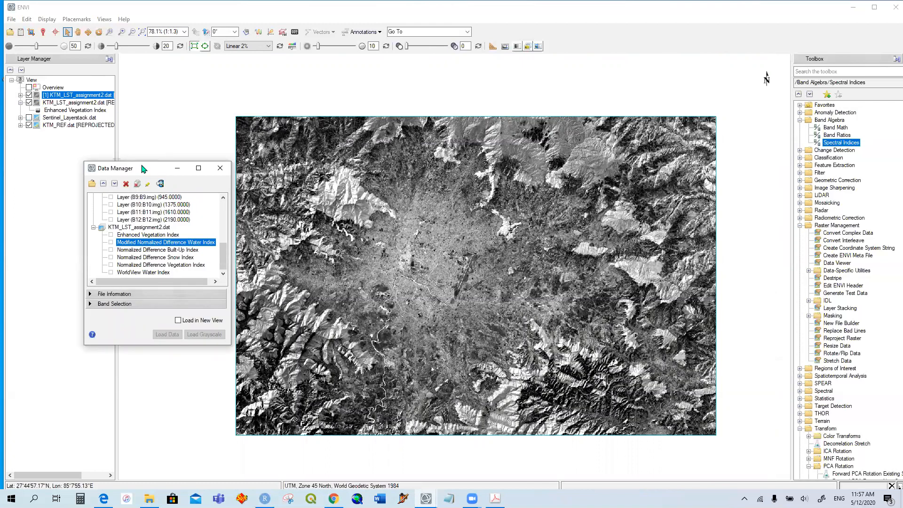
- Toggle the Modified Normalized Difference Water Index layer repeatedly to compare it with the Enhanced Vegetation Index layer
left_click(29, 96)
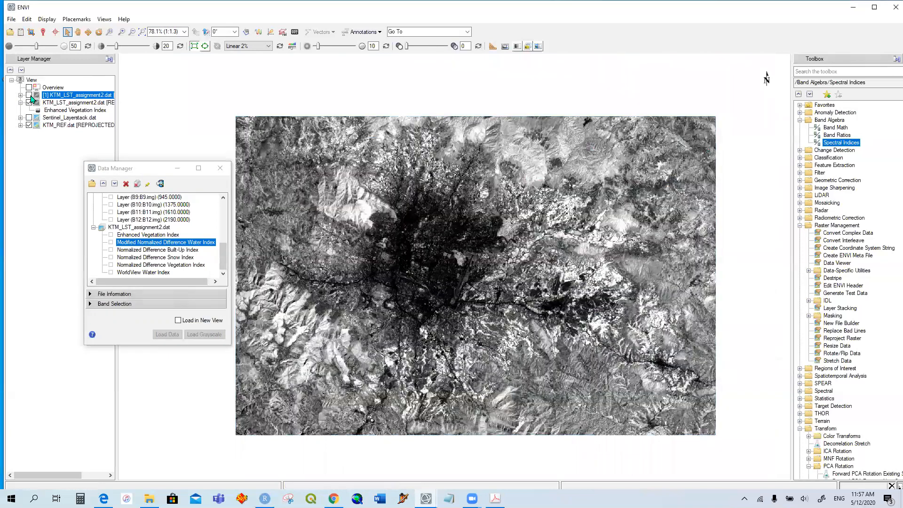
left_click(30, 96)
left_click(29, 95)
left_click(29, 96)
left_click(29, 96)
left_click(29, 95)
- Load the Normalized Difference Built-Up, Snow and Vegetation indices and the WorldView Water Index as separate grayscale layers, and close the Data Manager
left_click(149, 249)
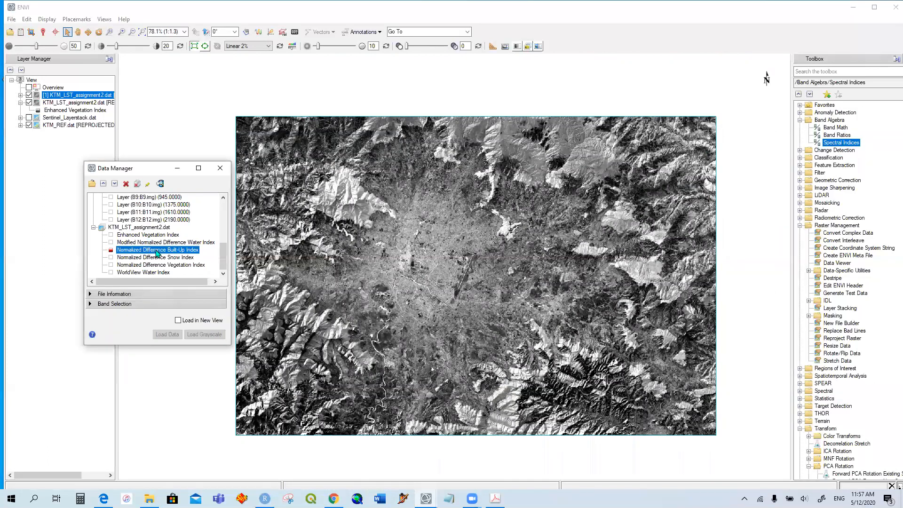
left_click(207, 335)
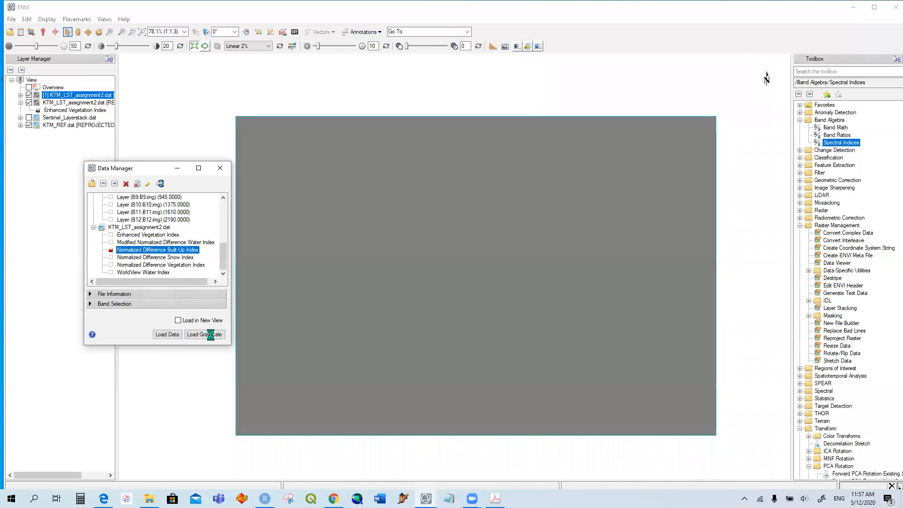
left_click(168, 257)
left_click(201, 335)
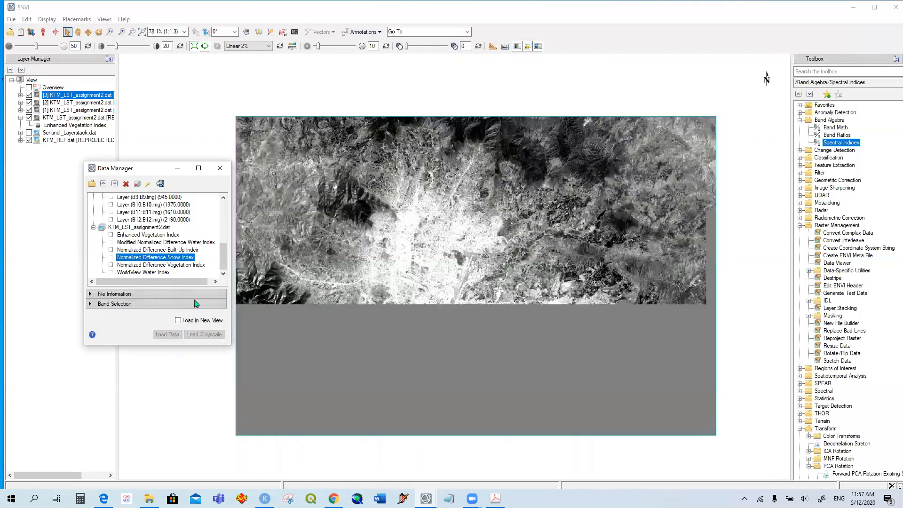
left_click(158, 264)
left_click(205, 334)
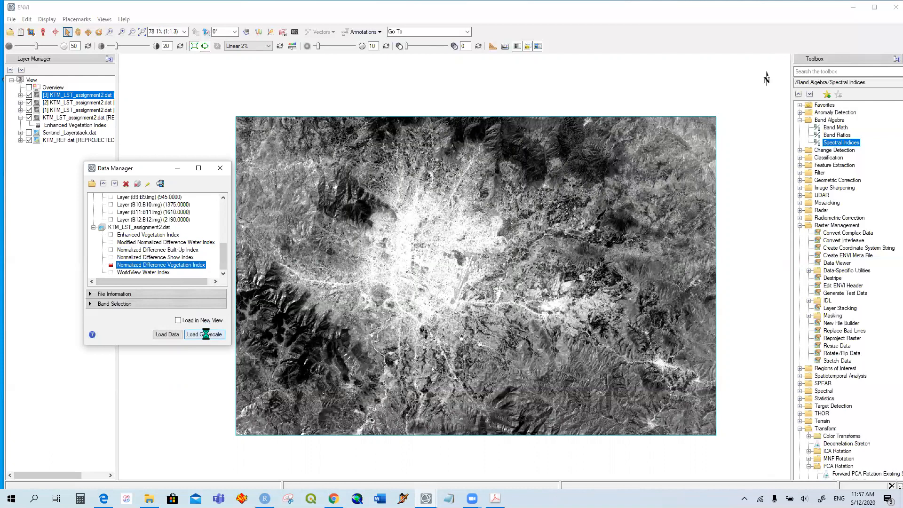
left_click(159, 273)
left_click(207, 335)
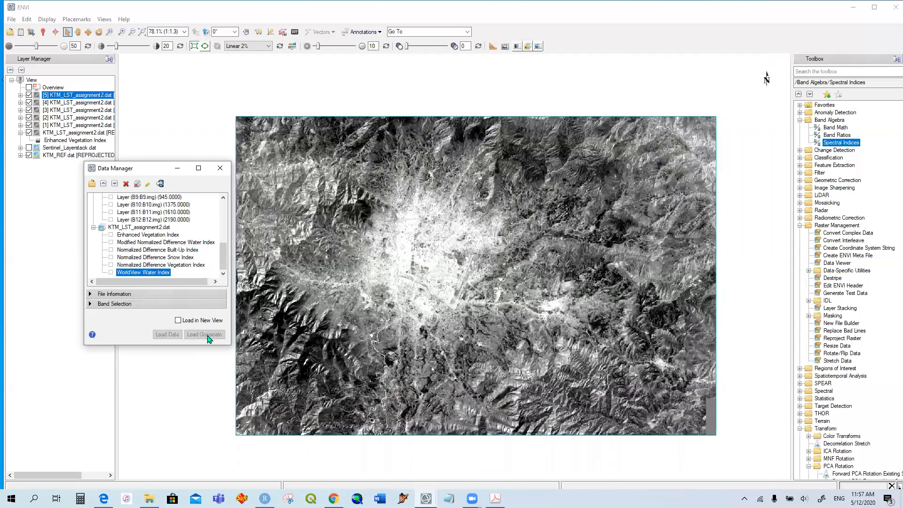
left_click(219, 168)
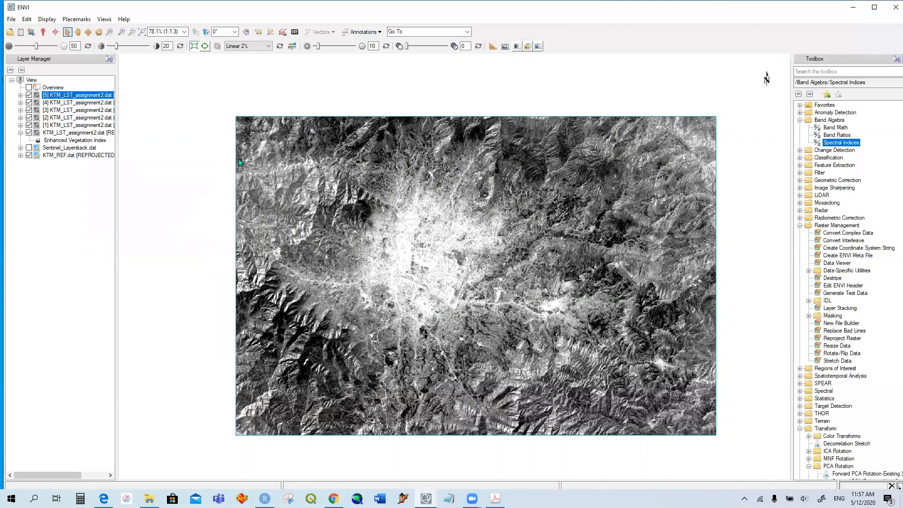
right_click(90, 95)
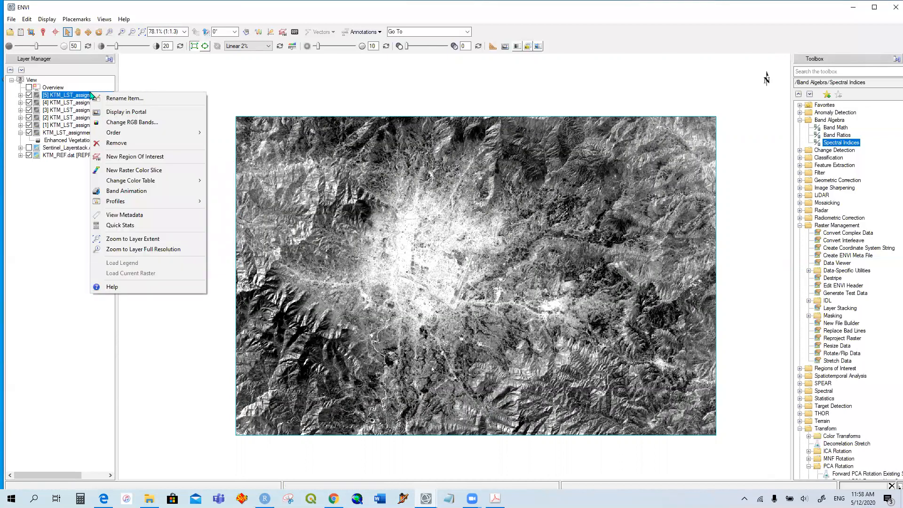
left_click(134, 76)
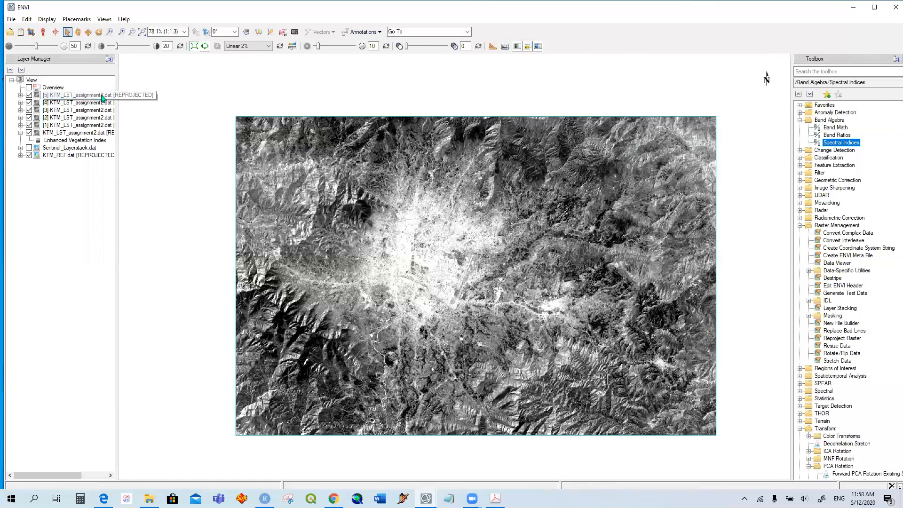
right_click(102, 98)
mouse_move(196, 141)
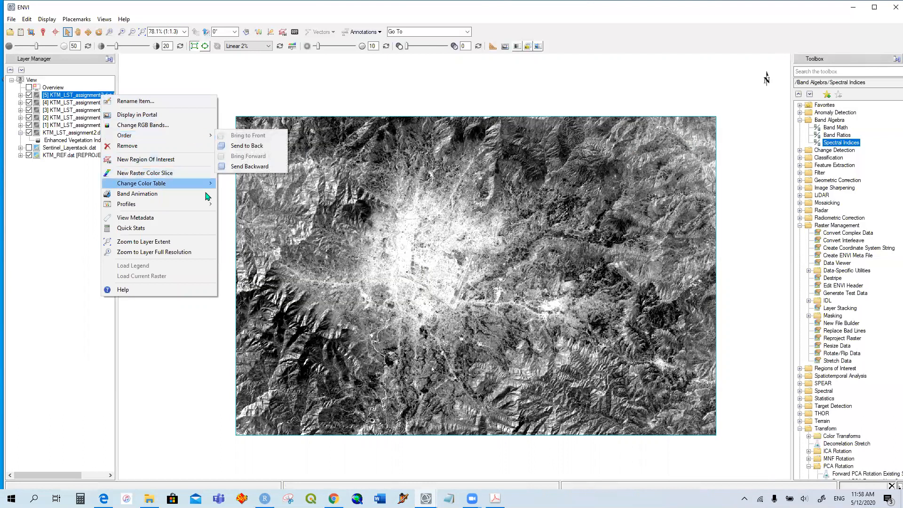
mouse_move(204, 208)
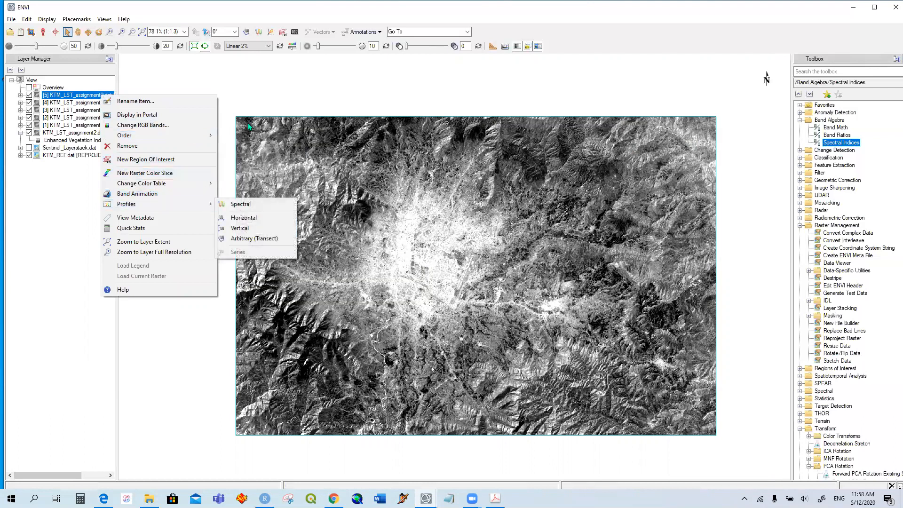
left_click(270, 102)
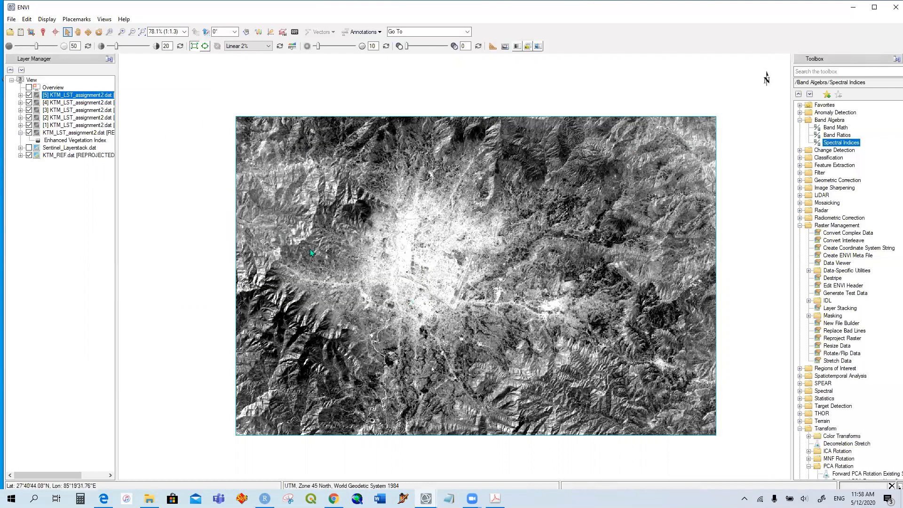
- Widen the layer list, expand the five collapsed index layers to show their band names, and select the Normalized Difference Built-Up Index layer
left_click(29, 95)
left_click(29, 95)
left_click_drag(117, 118, 158, 118)
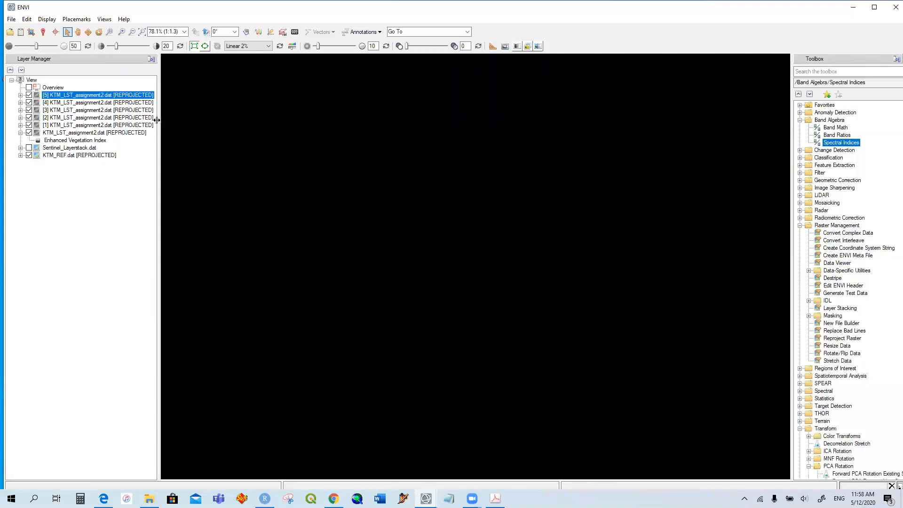
left_click(20, 95)
left_click(20, 110)
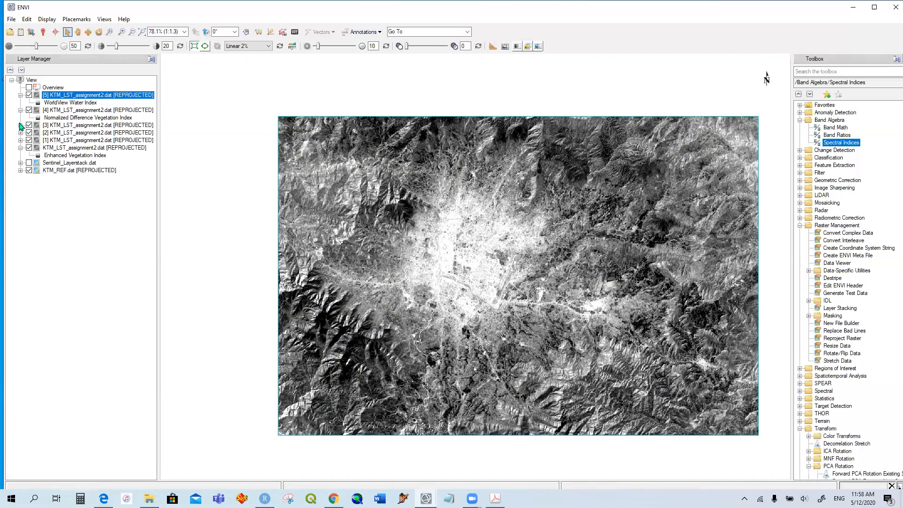
left_click(20, 125)
left_click(20, 140)
left_click(21, 155)
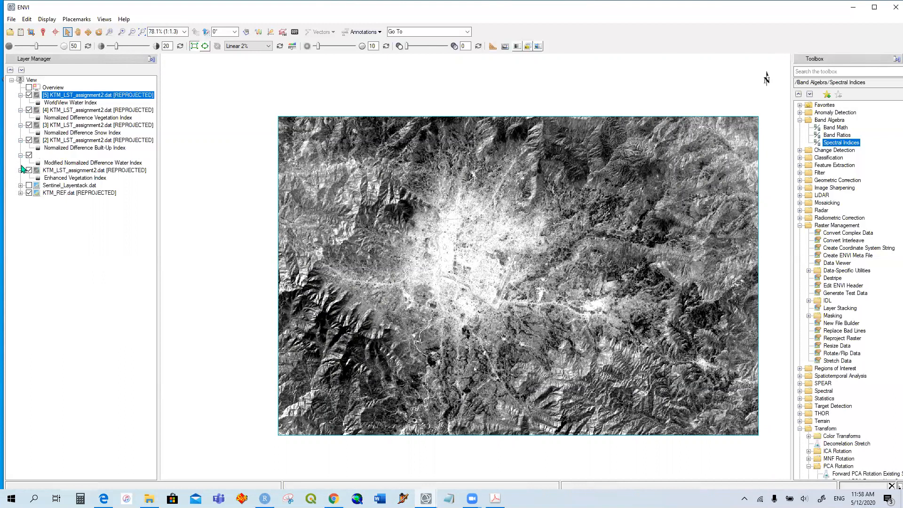
left_click(116, 148)
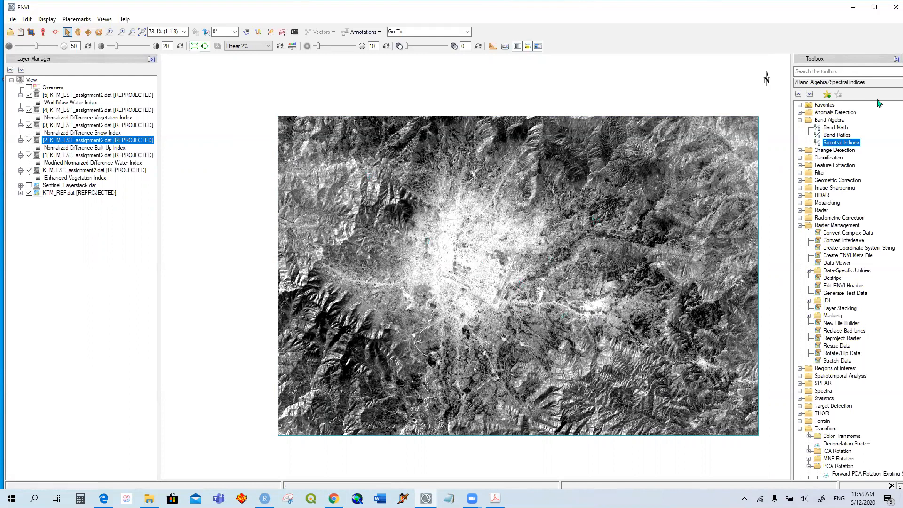
- Start Band Math, add the expression (B1-B2)/(B1+B2) to the expression list and accept it for band pairing
left_click(841, 128)
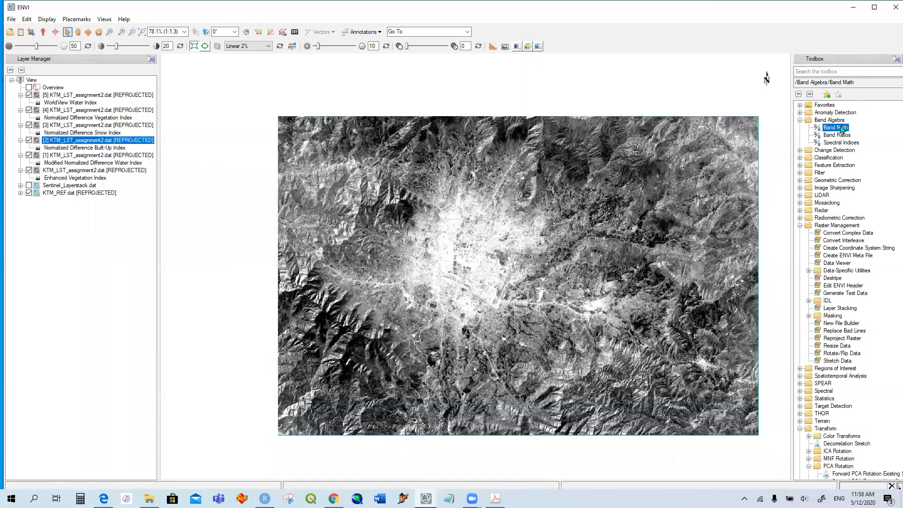
double_click(842, 128)
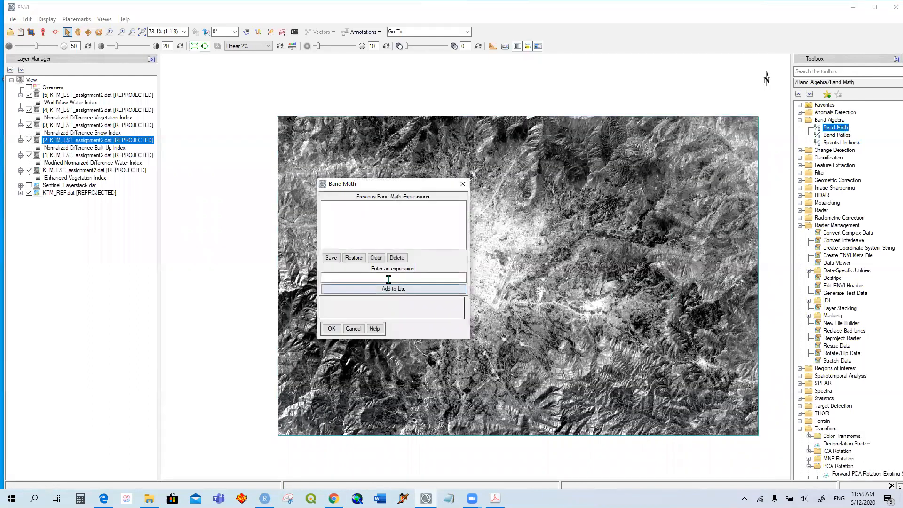
type("(B1")
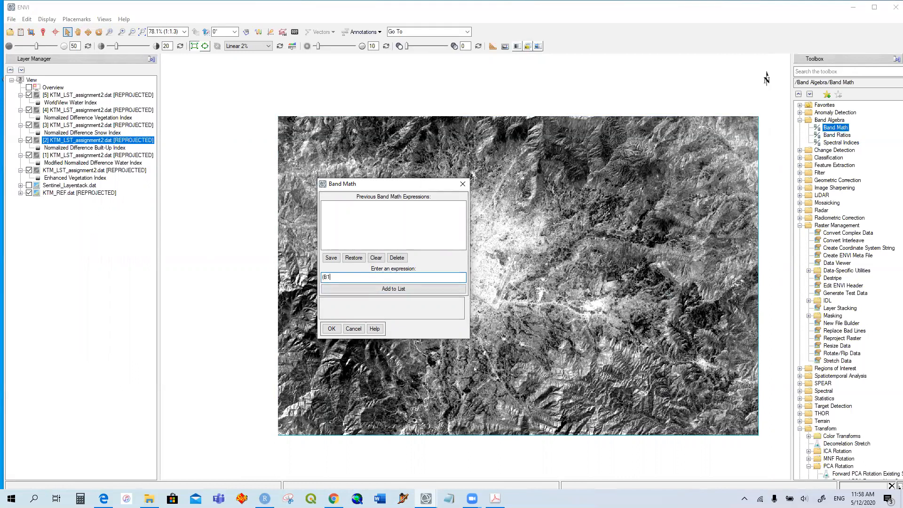
type("-B2)/(B1+B2")
left_click_drag(405, 185, 569, 91)
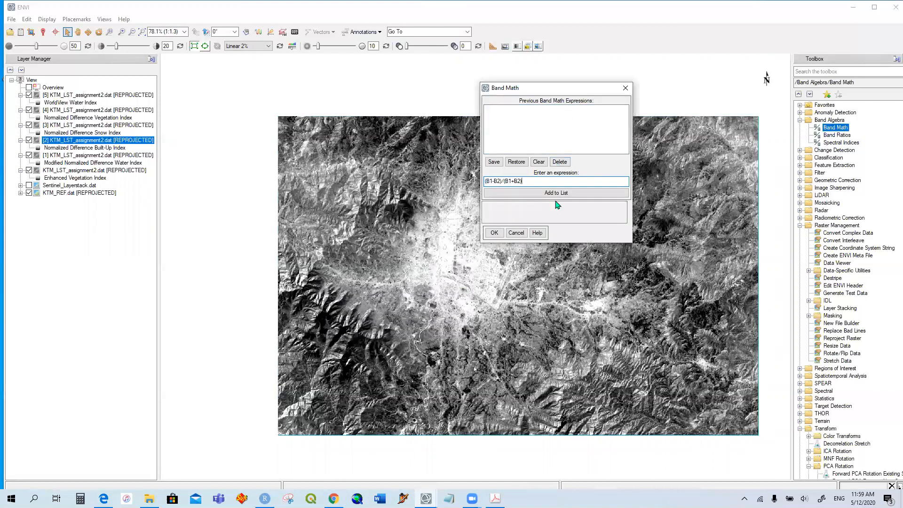
left_click(557, 193)
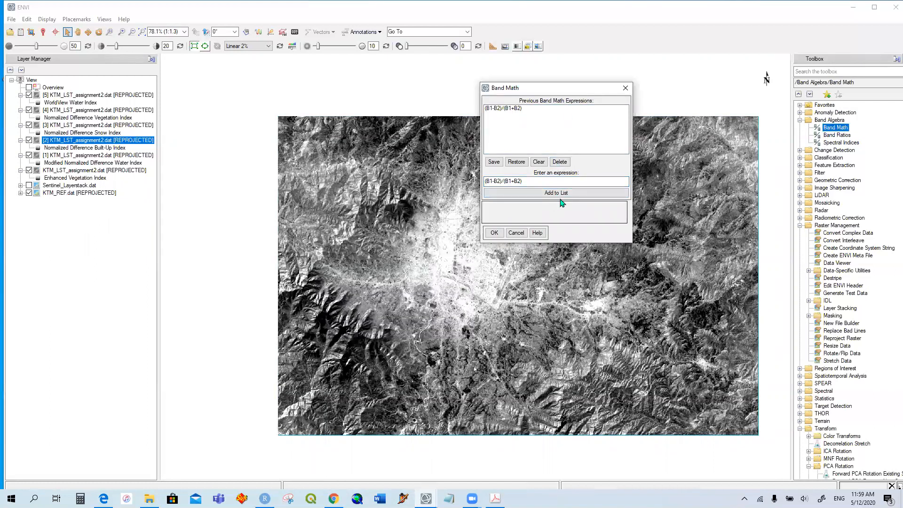
left_click(495, 234)
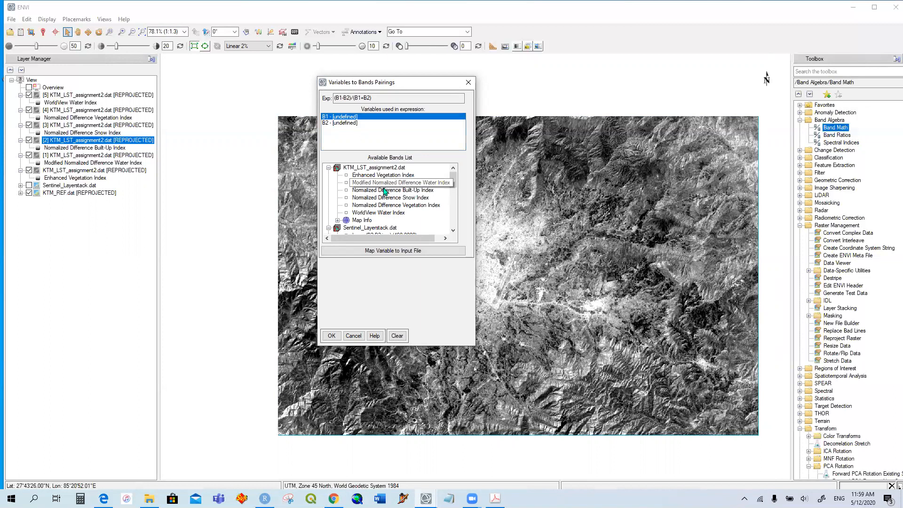
- Pair B1 with the Near Infrared (NIR) band and B2 with the SWIR 1 band of KTM_REF.dat
left_click(329, 167)
left_click(328, 176)
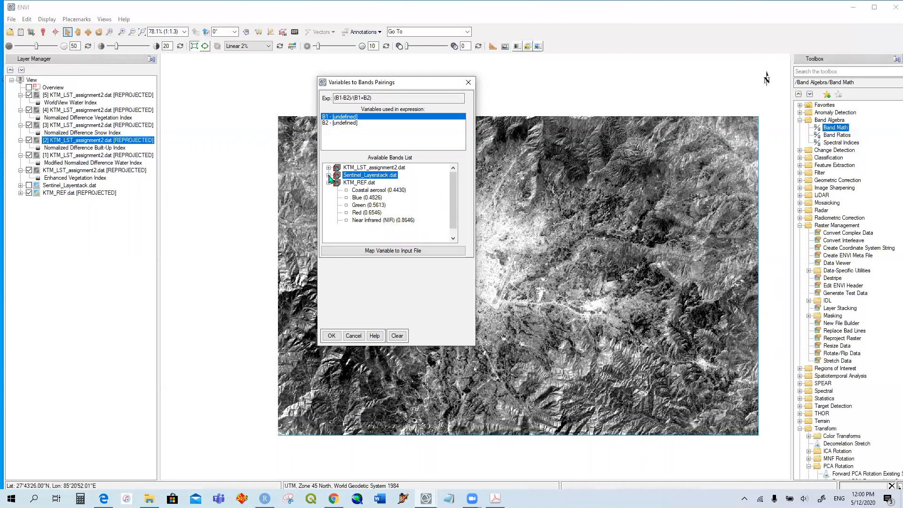
scroll(413, 207, "down", 1)
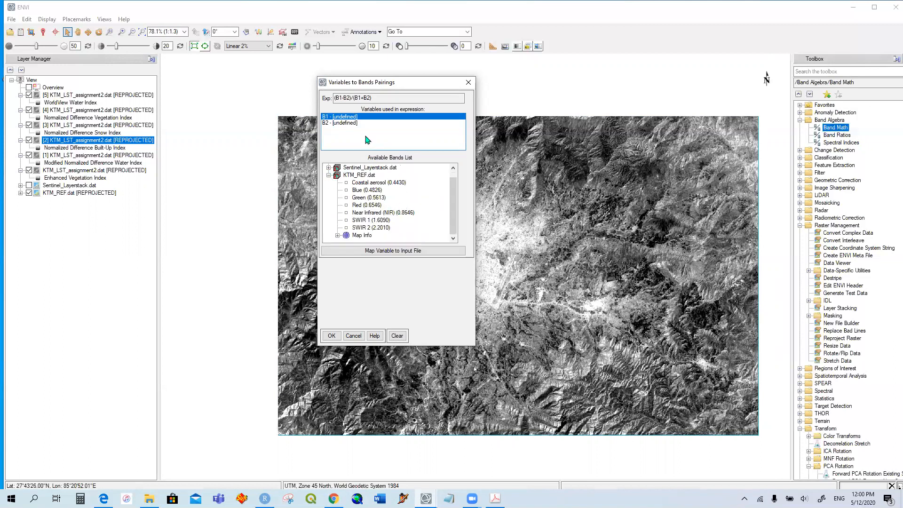
left_click(391, 212)
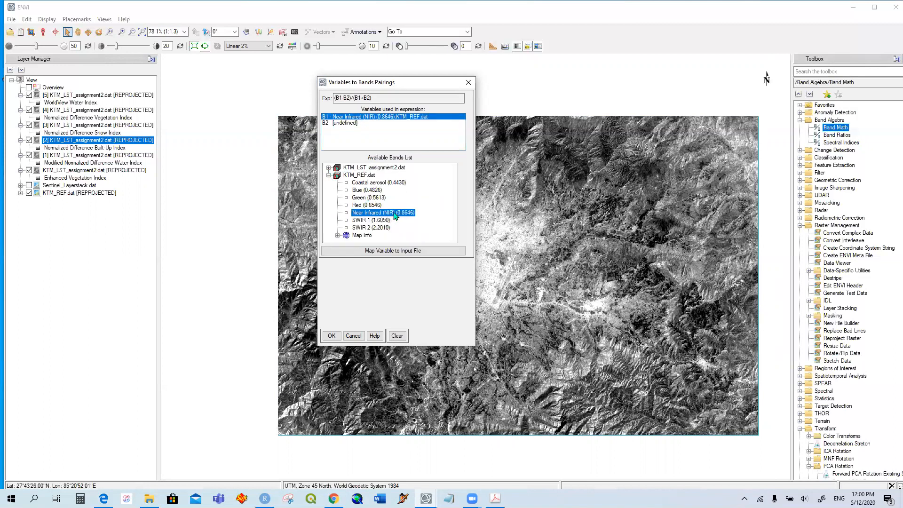
left_click(344, 123)
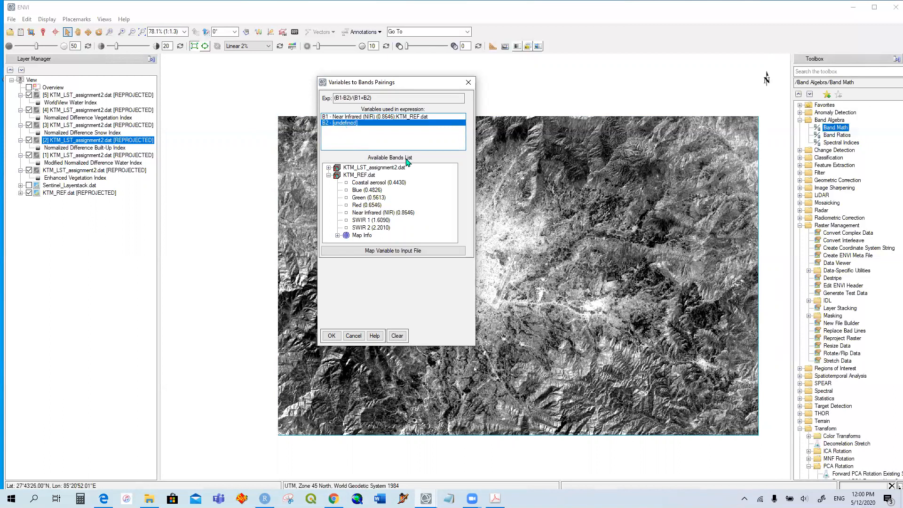
left_click(389, 221)
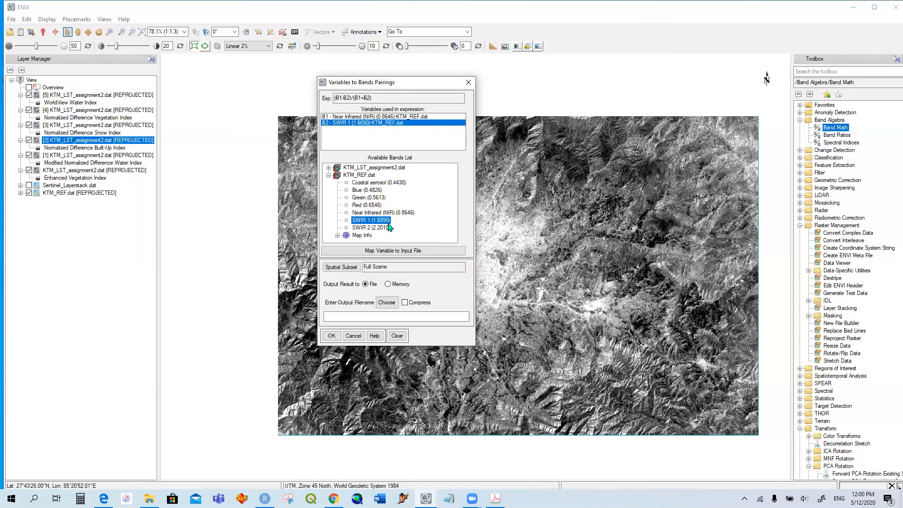
- Save the Band Math result to the Assignment_2 folder as LST_KTM_NDWI.dat and run the calculation
left_click(388, 302)
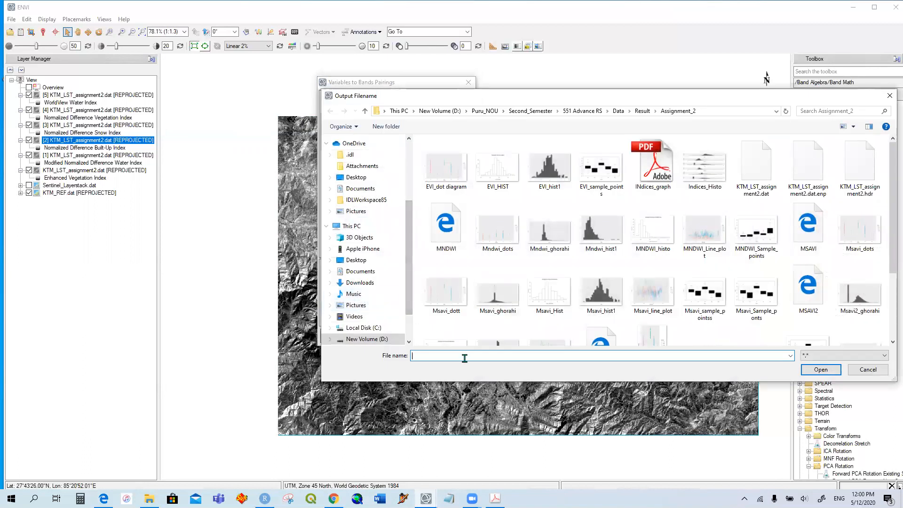
type("LST_KTM_ND")
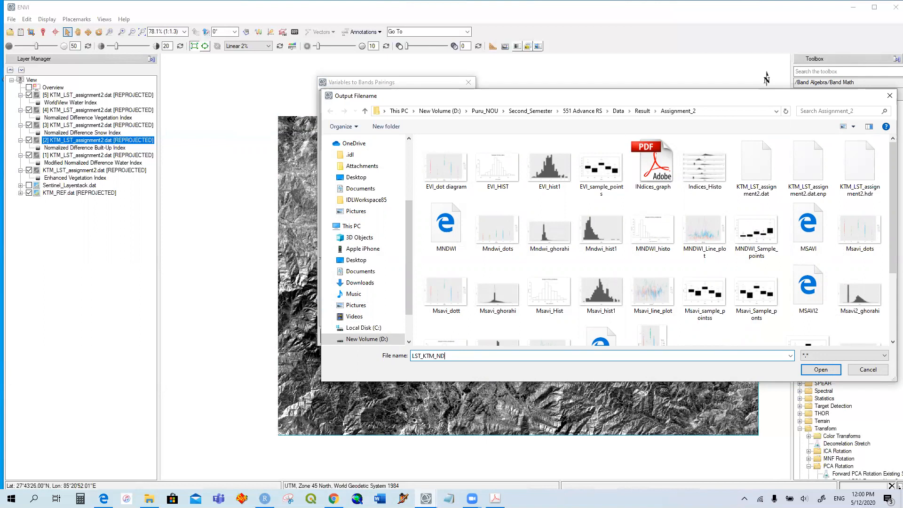
type("WI.dt")
key("BackSpace")
type("at")
left_click(820, 370)
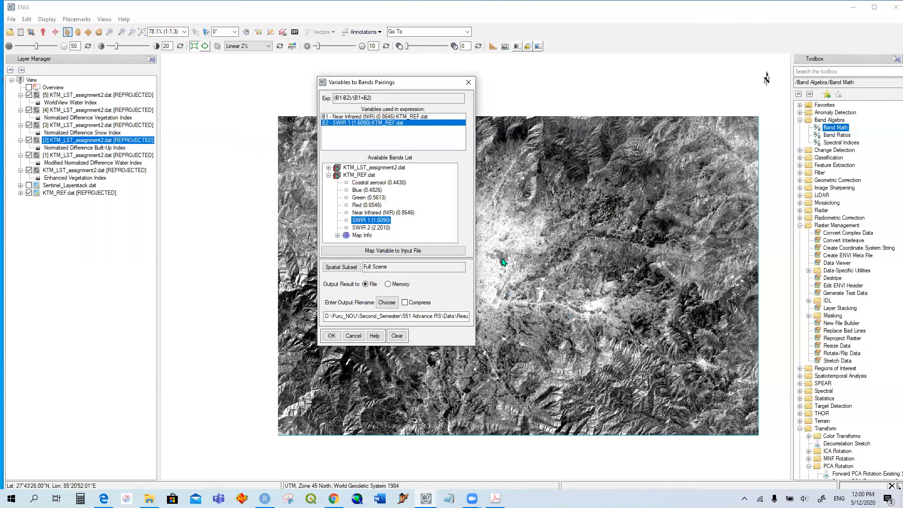
left_click(332, 336)
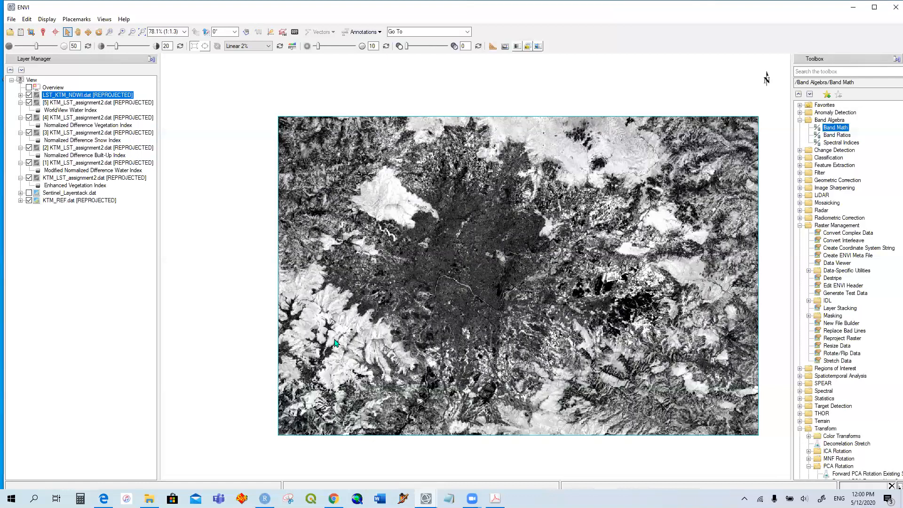
- Hide LST_KTM_NDWI.dat and the WorldView Water, Vegetation, Snow and Built-Up index layers to expose the Modified Normalized Difference Water Index
left_click(29, 95)
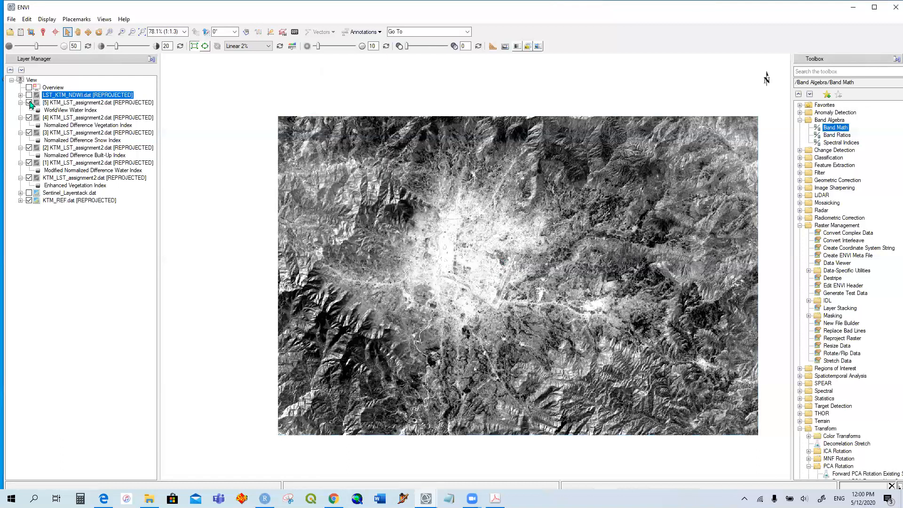
left_click(30, 102)
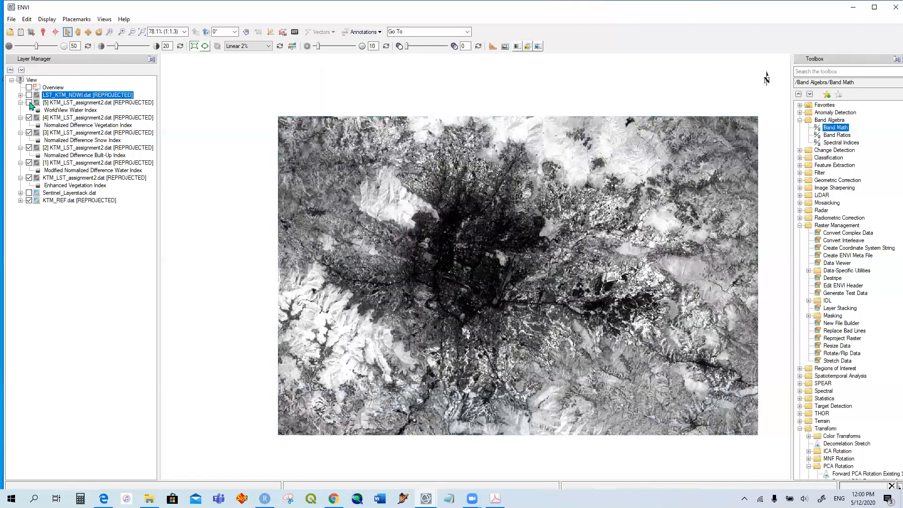
left_click(28, 132)
left_click(29, 148)
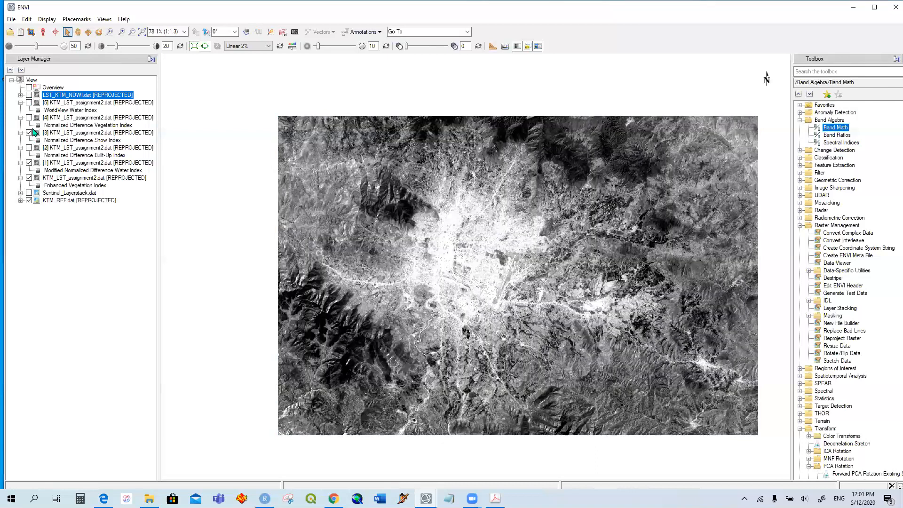
left_click(29, 133)
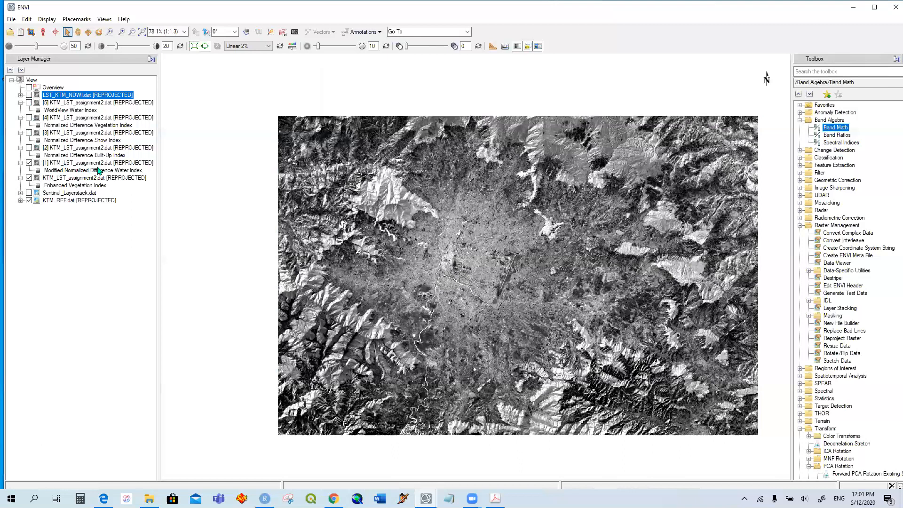
- Compare LST_KTM_NDWI.dat with the Modified Normalized Difference Water Index by repeatedly switching its visibility, leaving it shown
left_click(29, 94)
left_click(29, 95)
left_click(29, 95)
left_click(29, 95)
left_click(29, 95)
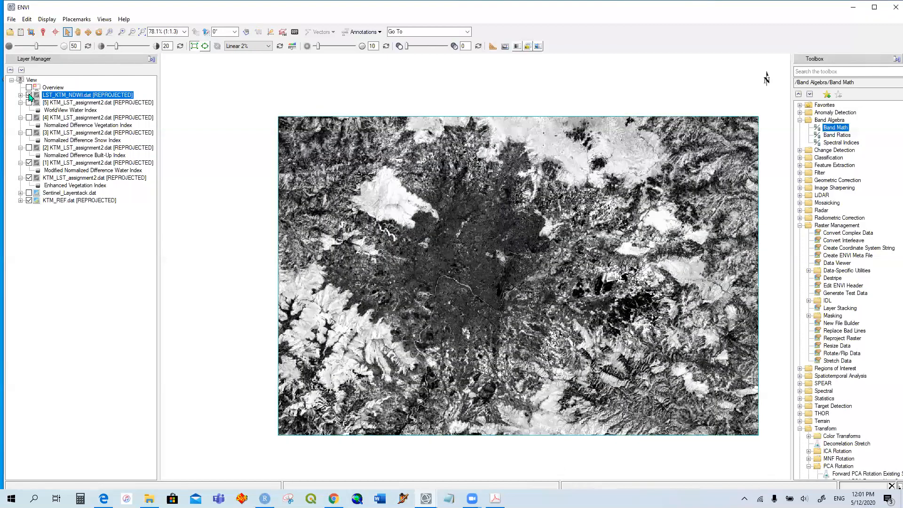
left_click(29, 95)
left_click(29, 95)
left_click(29, 95)
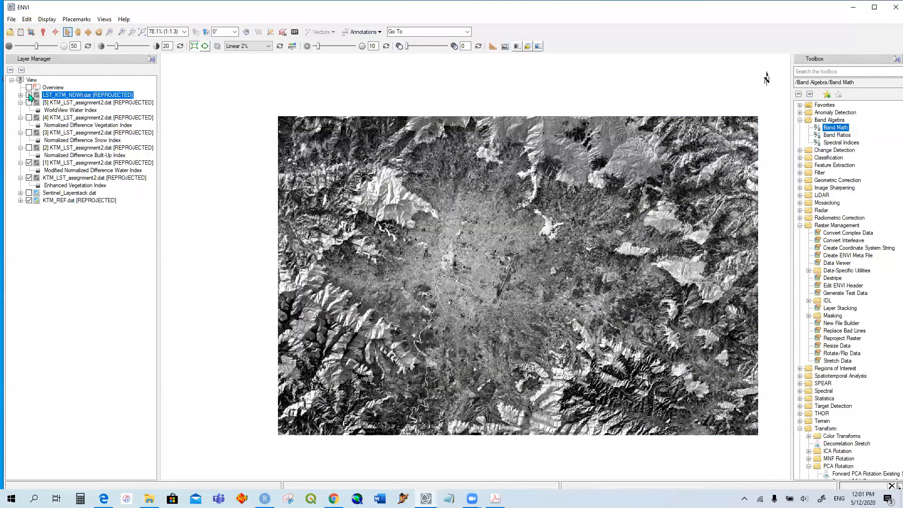
left_click(29, 95)
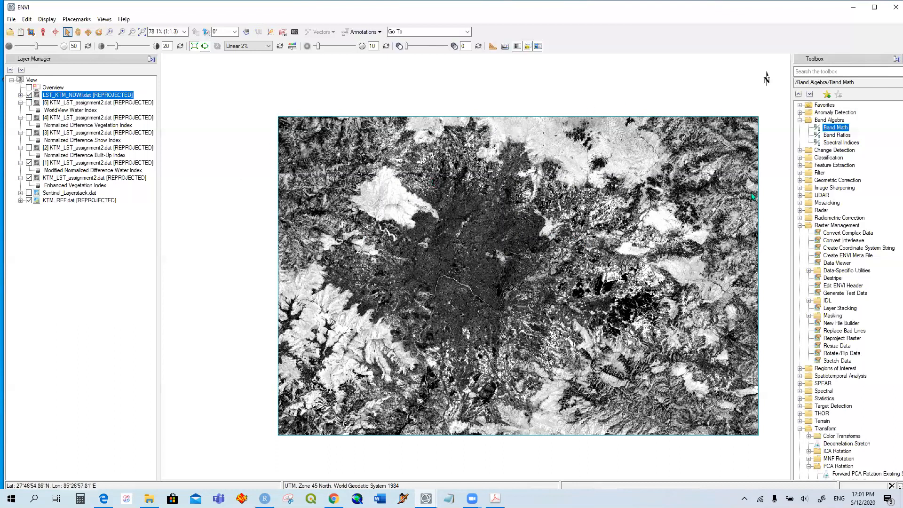
- Restart Band Math, reuse the previous expression (B1-B2)/(B1+B2) and accept it for band pairing
left_click(846, 145)
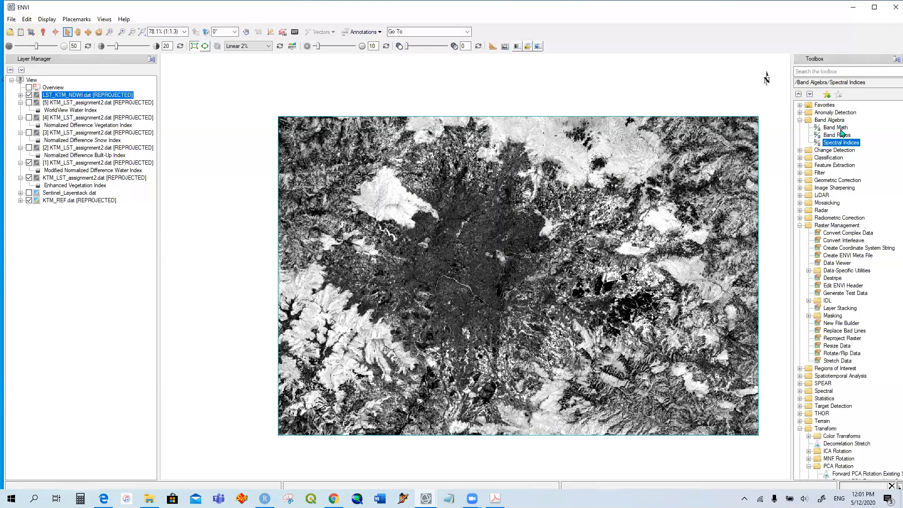
double_click(835, 127)
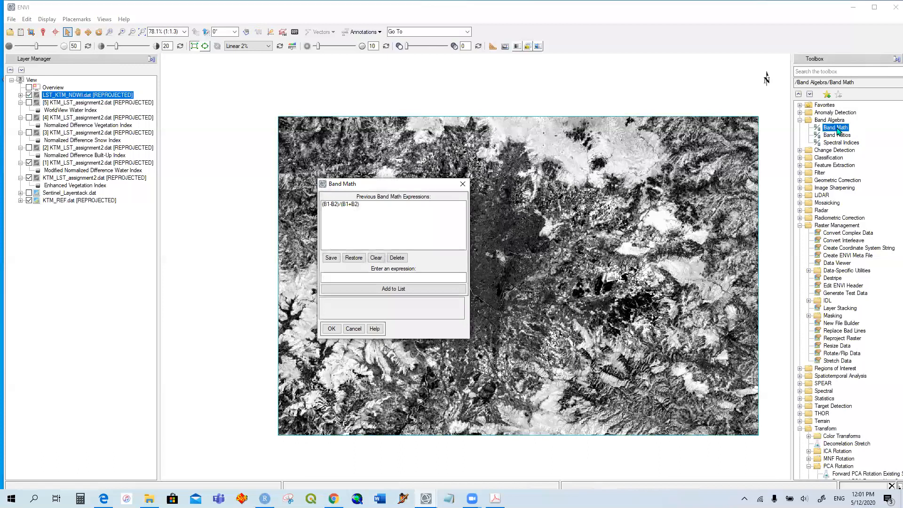
left_click(348, 204)
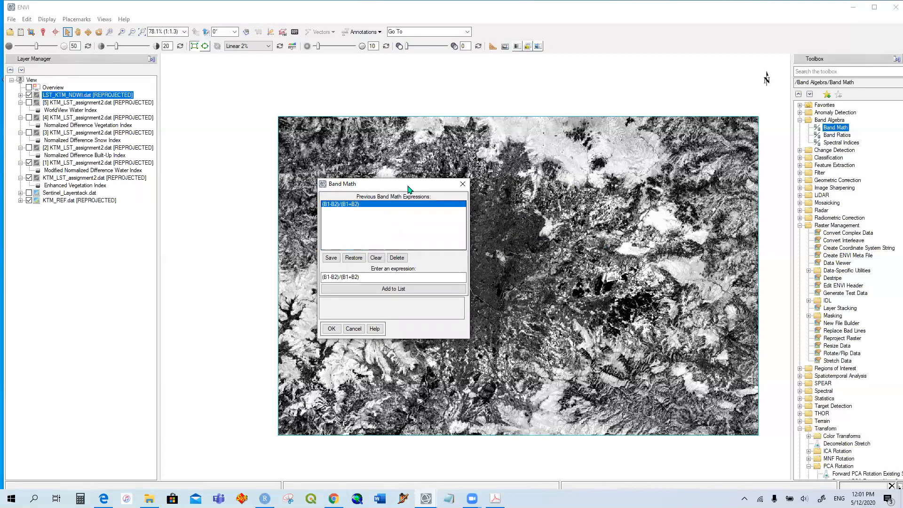
left_click_drag(409, 184, 613, 116)
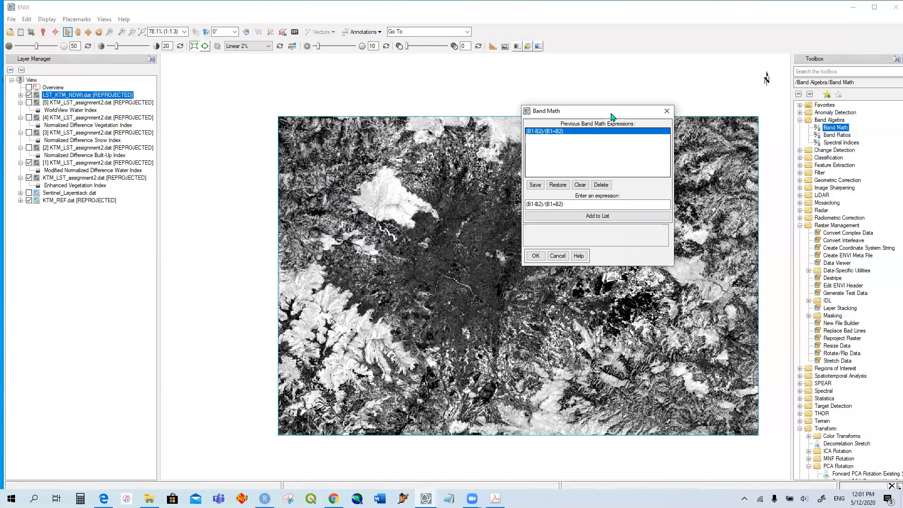
left_click(536, 255)
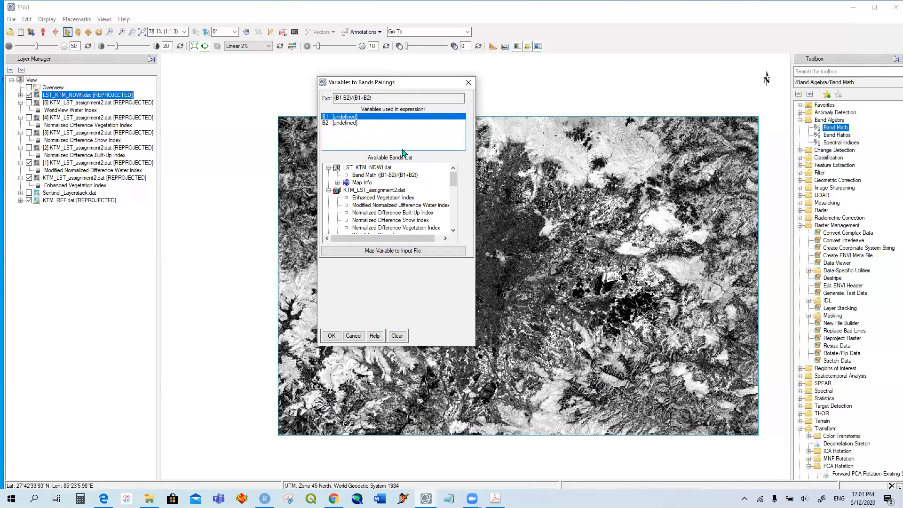
- Pair B1 with the Near Infrared (NIR) band and B2 with the Red band of KTM_REF.dat
left_click(328, 167)
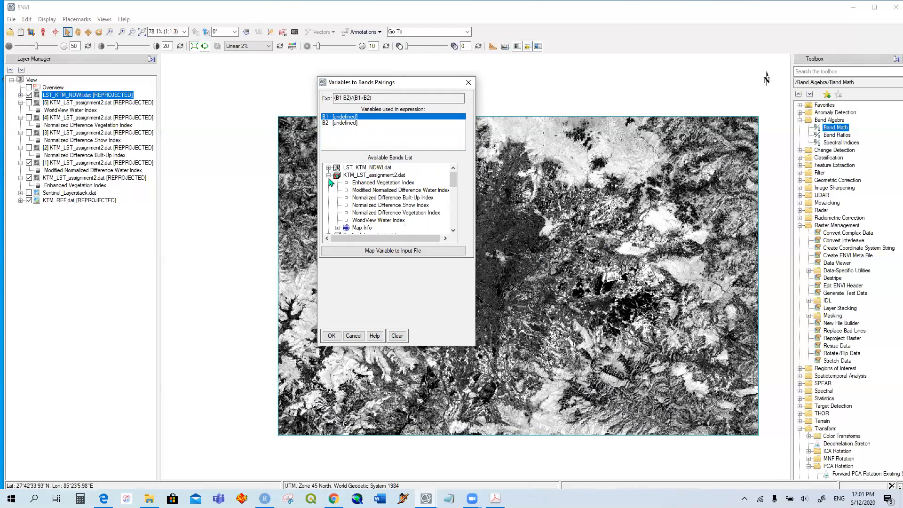
left_click(328, 175)
left_click(328, 183)
scroll(390, 207, "down", 1)
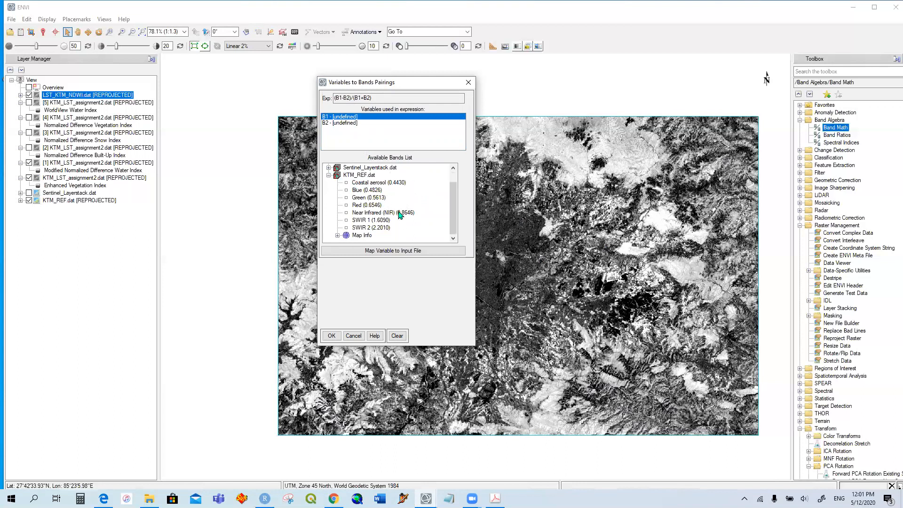
left_click(399, 213)
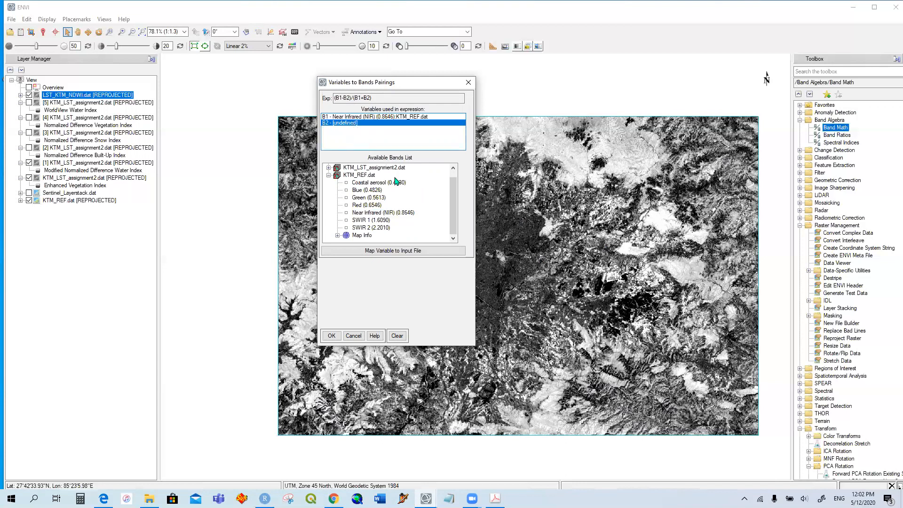
left_click(380, 208)
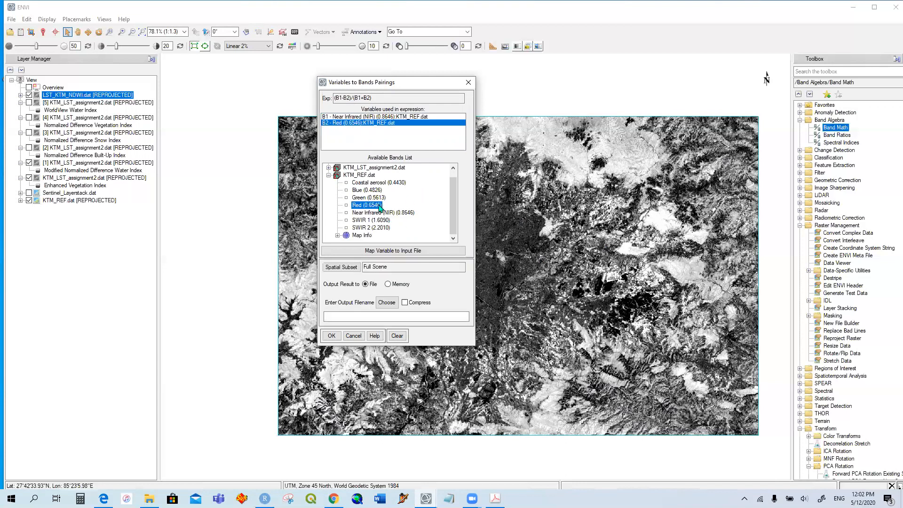
- Save the NIR and Red Band Math result to the Assignment_2 folder as KTM_LST_NDVI_1.dat and run the calculation
left_click(393, 304)
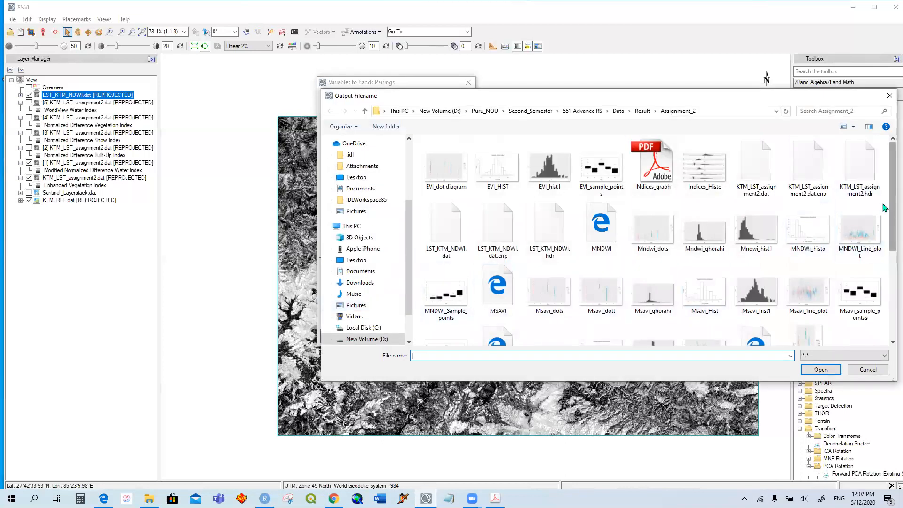
scroll(889, 250, "down", 1)
left_click_drag(889, 247, 888, 293)
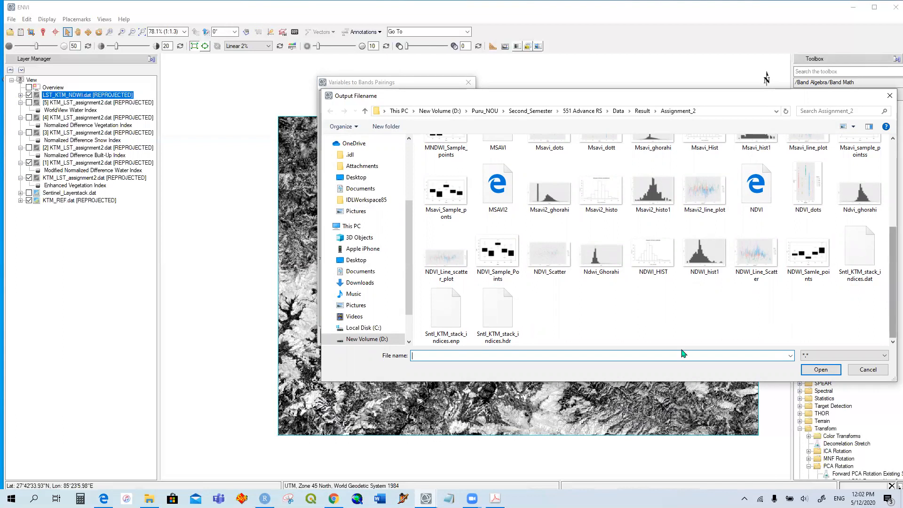
type("KTM_LST")
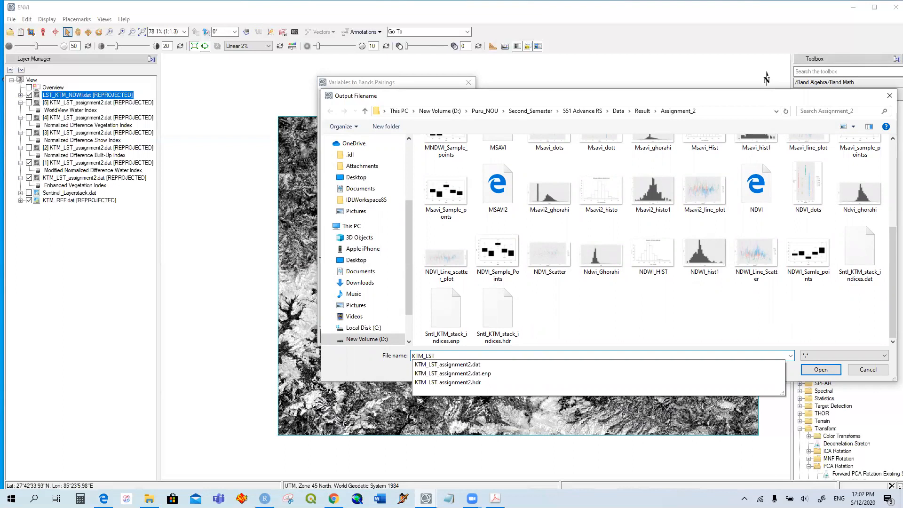
type("_NDVI_1.dat")
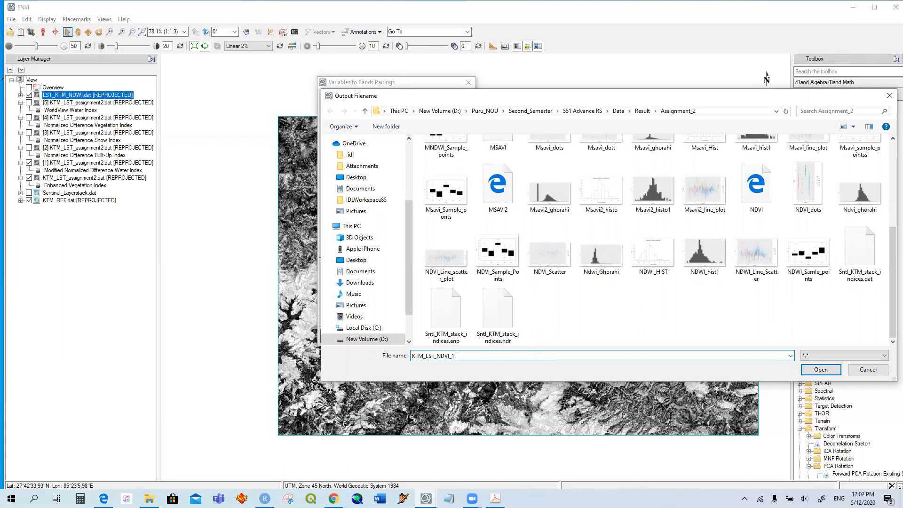
left_click(811, 368)
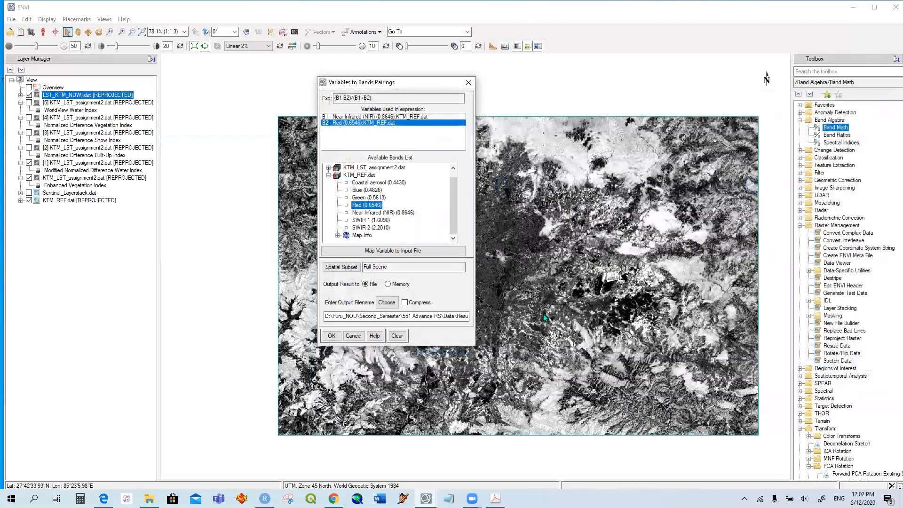
left_click(331, 335)
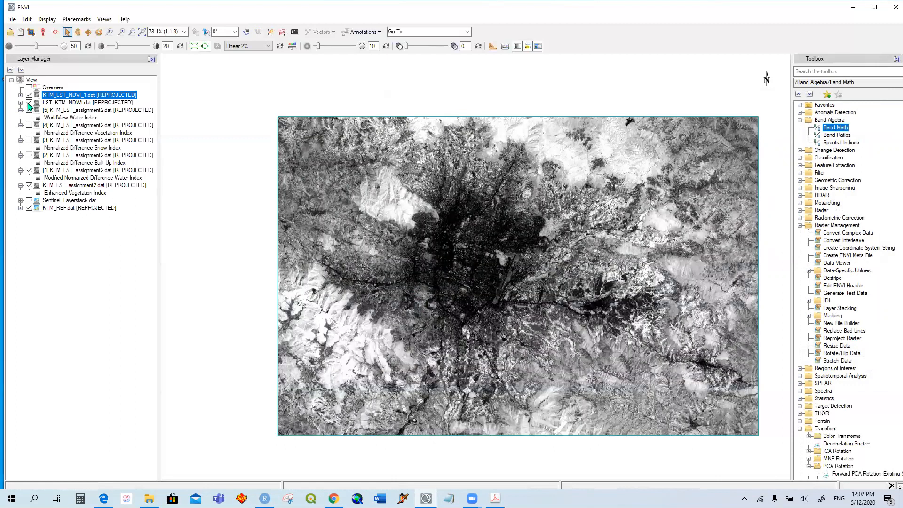
- Show only KTM_LST_NDVI_1.dat and the Normalized Difference Vegetation Index layer, and compare their pixel values with Cursor Value
left_click(29, 186)
left_click(30, 125)
left_click(43, 31)
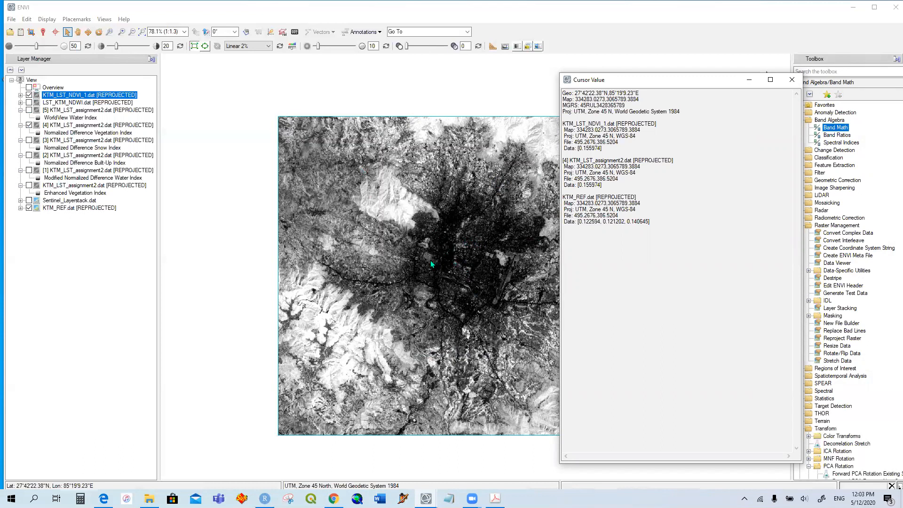
left_click(29, 207)
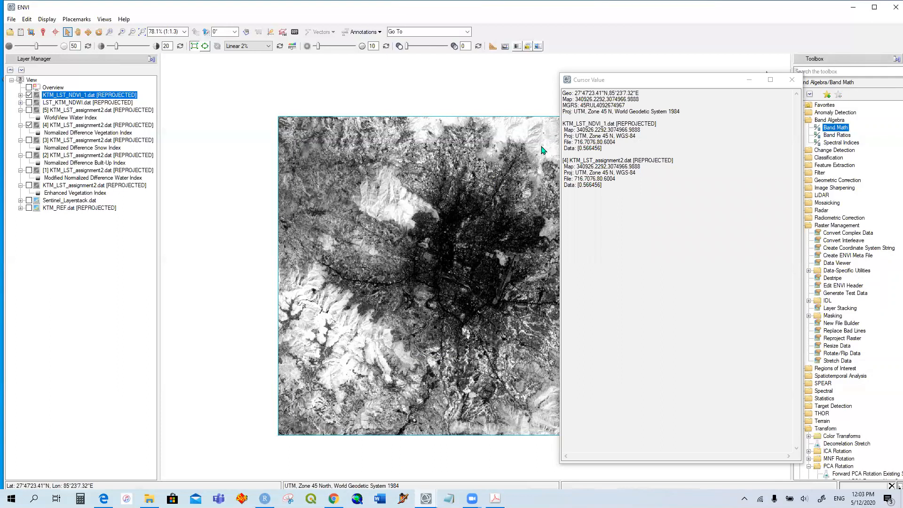
left_click(792, 80)
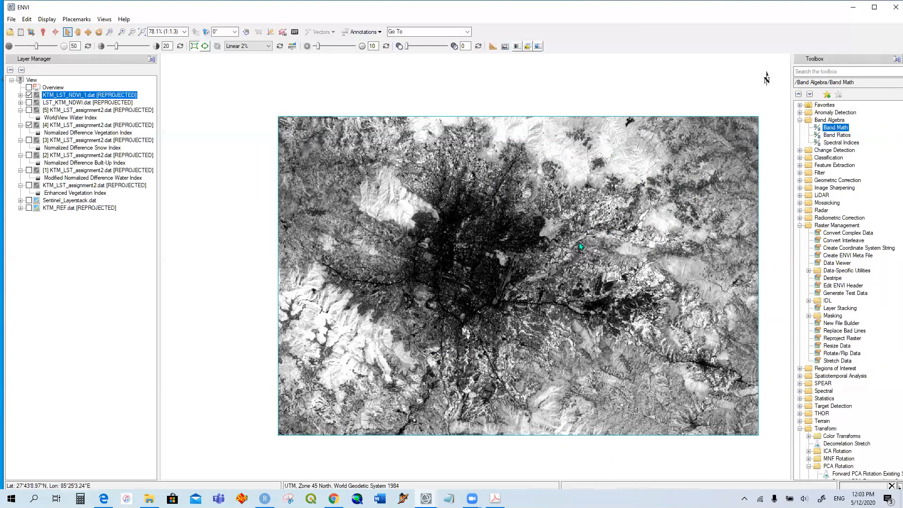
- Hide both vegetation index layers, show Sentinel_Layerstack.dat and place the visible KTM_REF.dat layer above it
left_click(30, 95)
left_click(30, 125)
left_click(28, 208)
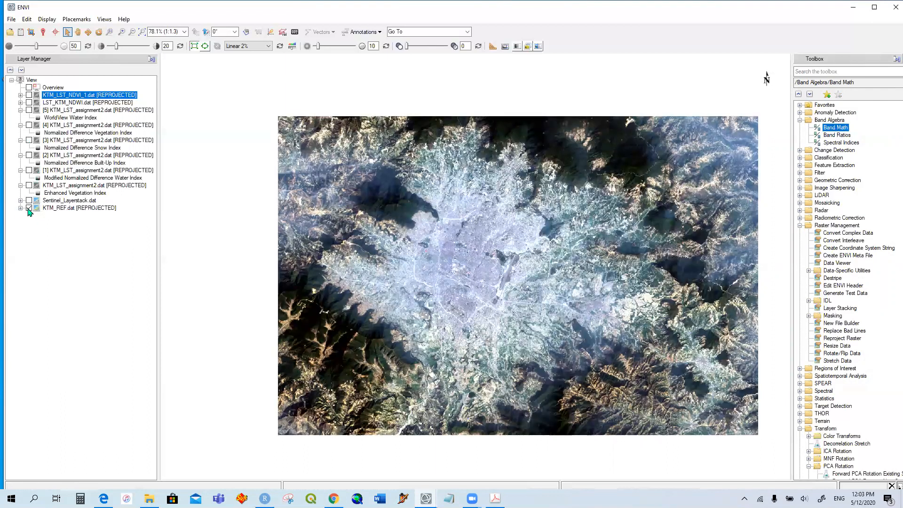
left_click(29, 208)
left_click(30, 201)
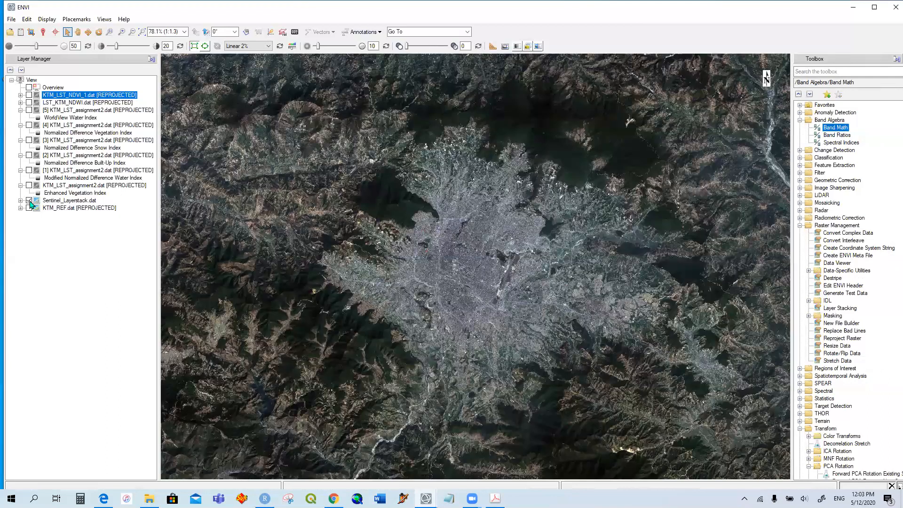
mouse_move(53, 209)
left_mouse_down()
mouse_move(64, 203)
mouse_move(37, 213)
mouse_move(32, 204)
left_mouse_up()
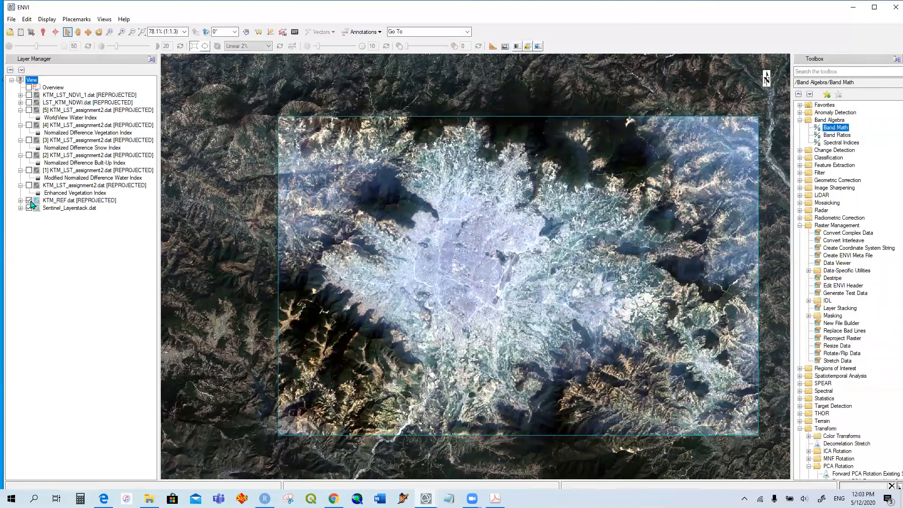
- Compare KTM_REF.dat with Sentinel_Layerstack.dat by repeatedly switching the upper layer's visibility, leaving KTM_REF.dat hidden
left_click(30, 202)
left_click(29, 201)
left_click(30, 201)
left_click(30, 201)
left_click(30, 201)
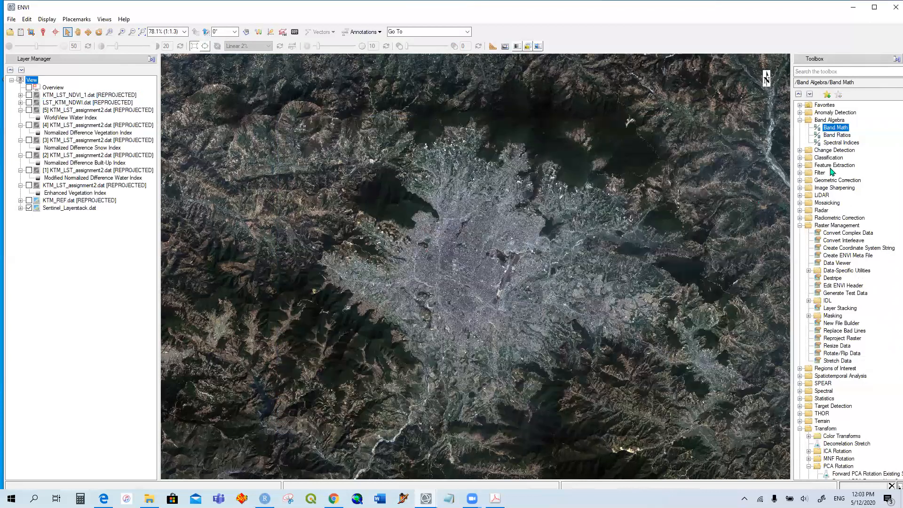
- Start Spectral Indices on Sentinel_Layerstack.dat, spatially subset to the extent of KTM_REF.dat
double_click(849, 144)
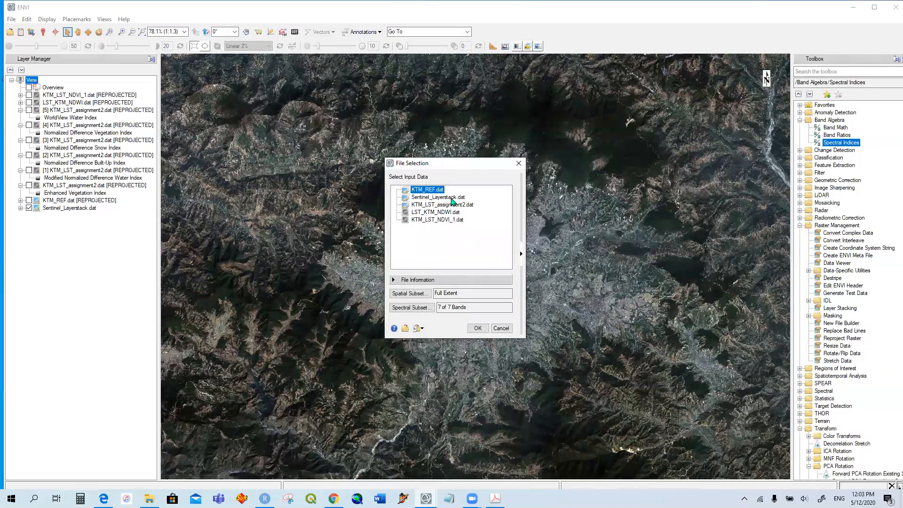
left_click(450, 199)
left_click_drag(476, 164, 545, 123)
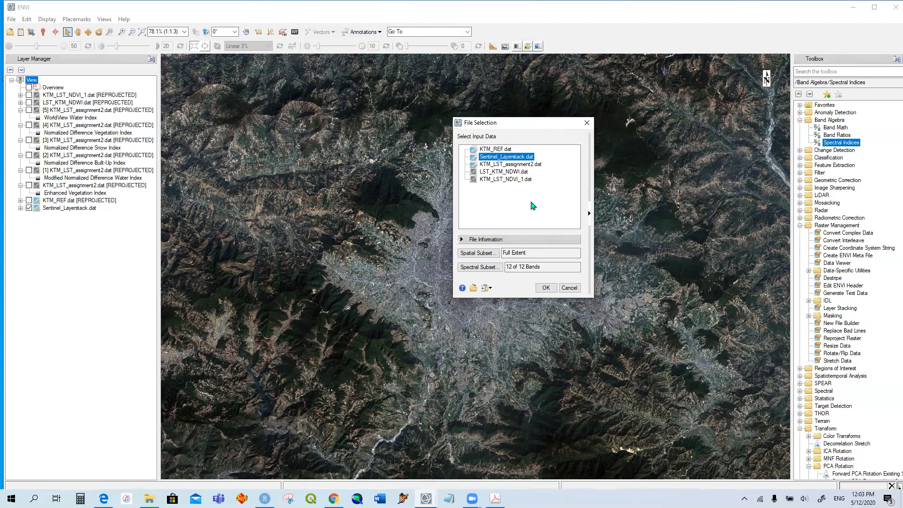
left_click(491, 254)
left_click(649, 141)
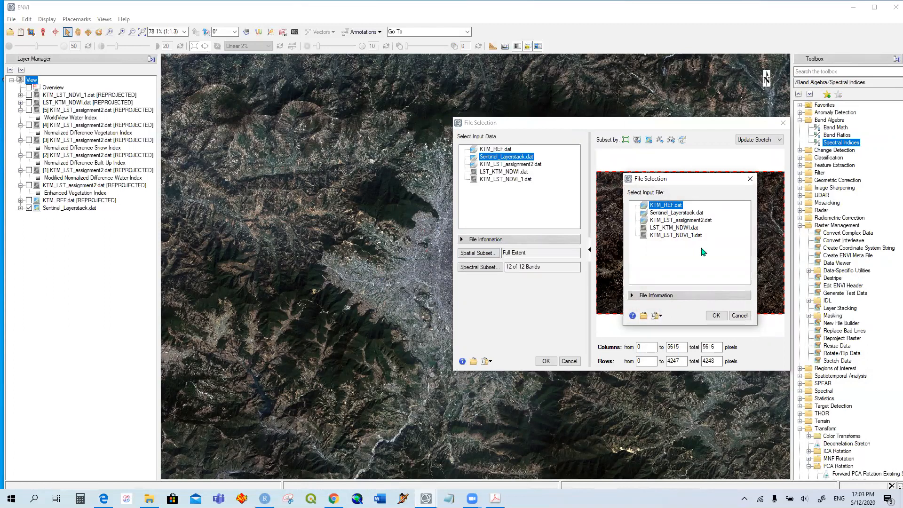
left_click(717, 315)
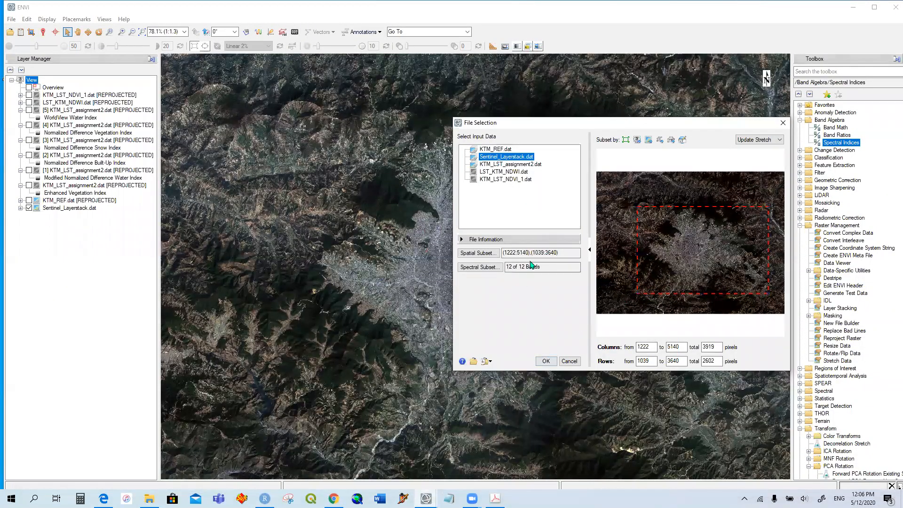
left_click(546, 361)
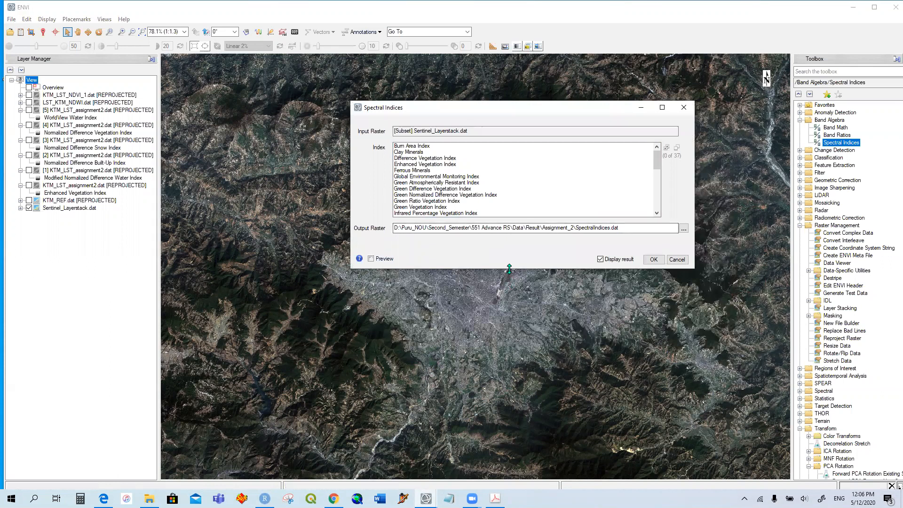
- Select the Enhanced Vegetation, Modified Normalized Difference Water, Normalized Difference Built-Up, Normalized Difference Snow, Normalized Difference Vegetation and WorldView Improved Vegetative indices
left_click_drag(510, 268, 510, 343)
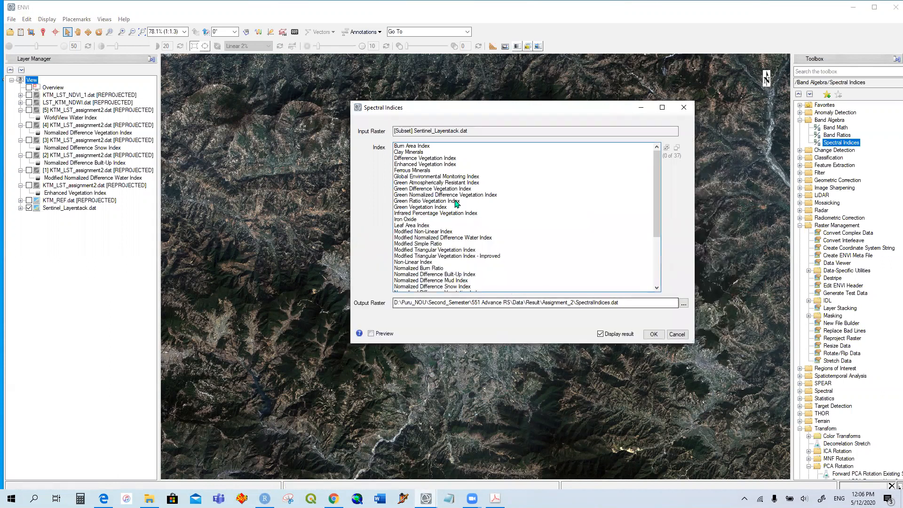
left_click(443, 165)
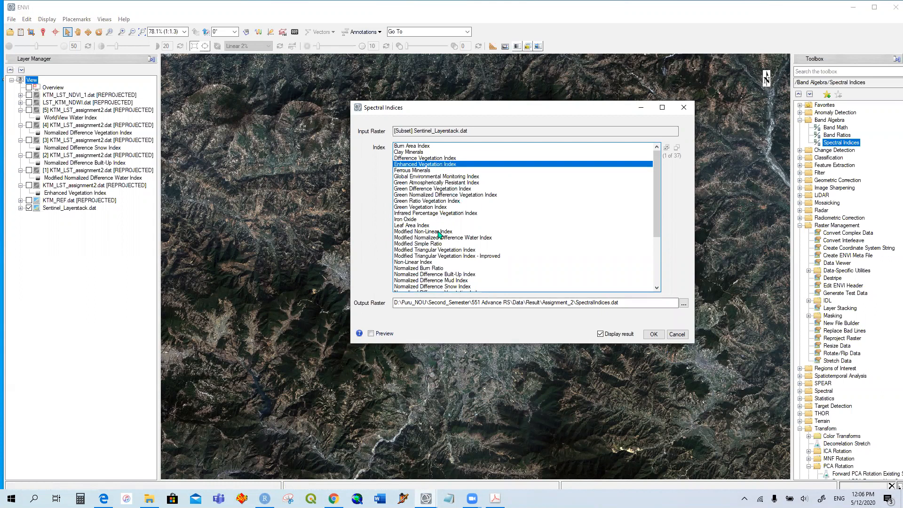
left_click(453, 238)
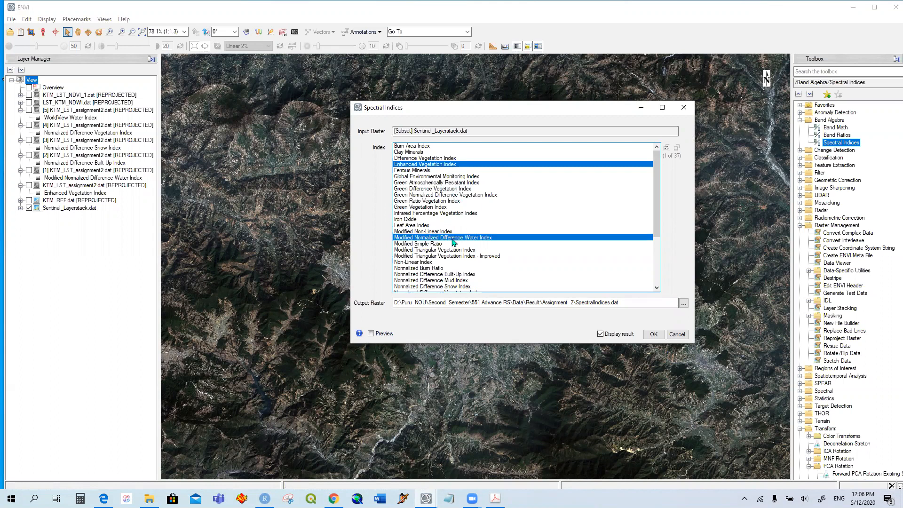
scroll(525, 239, "down", 2)
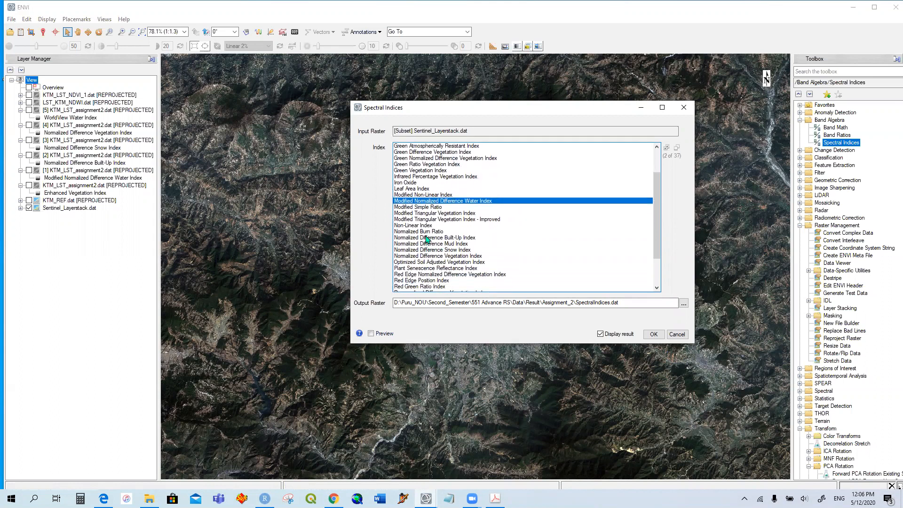
left_click(455, 239, "ctrl")
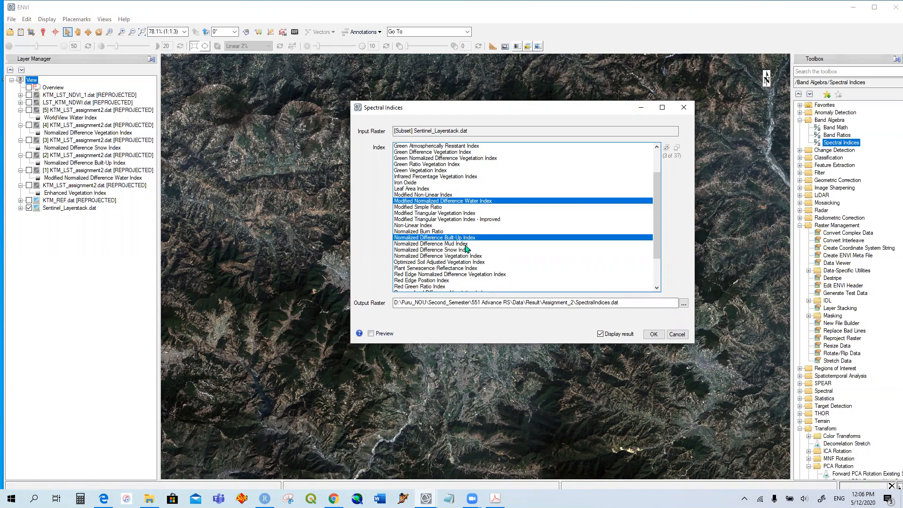
left_click(467, 251, "ctrl")
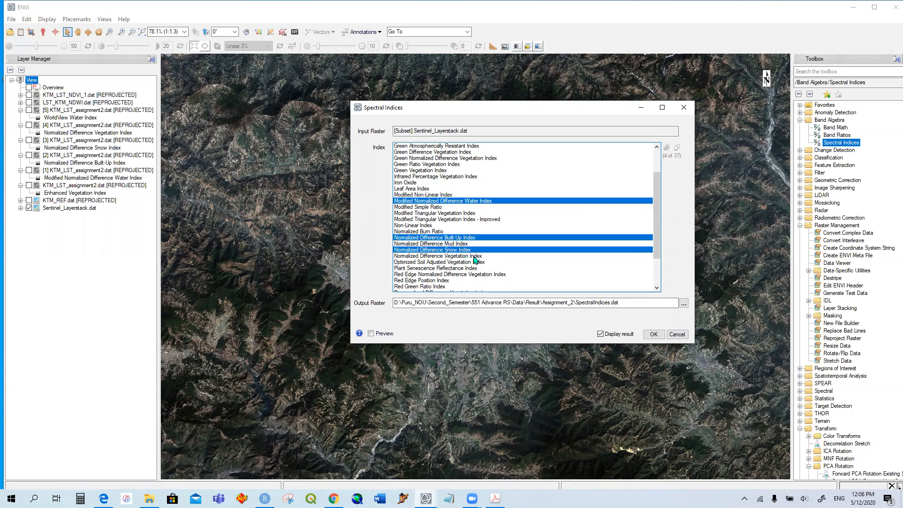
left_click(469, 257, "ctrl")
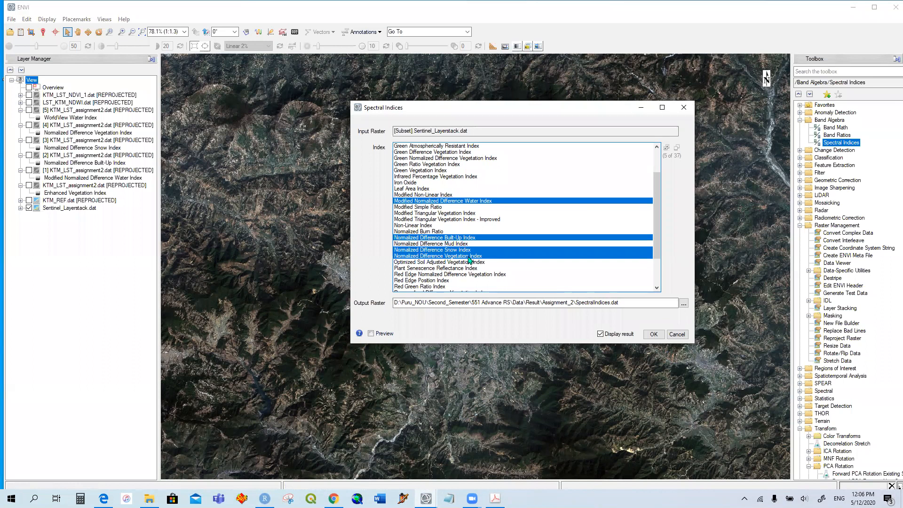
scroll(522, 257, "down", 3)
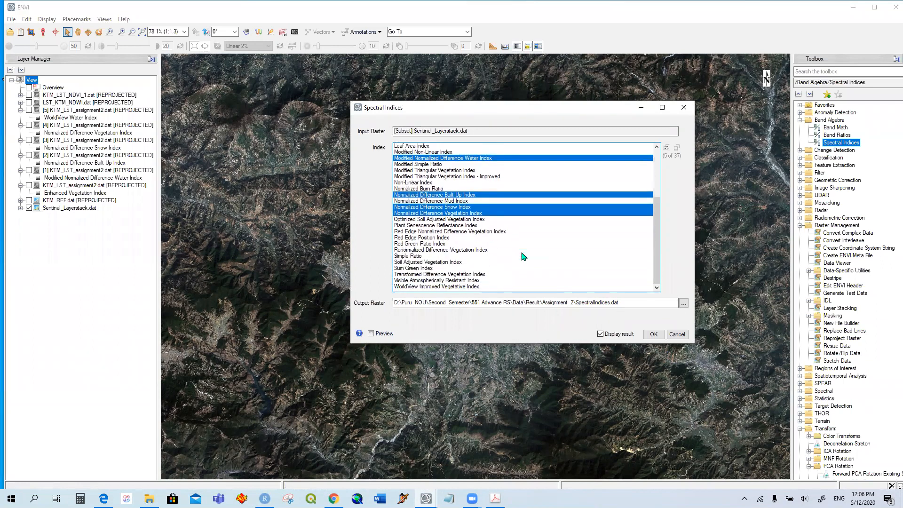
left_click(464, 286, "ctrl")
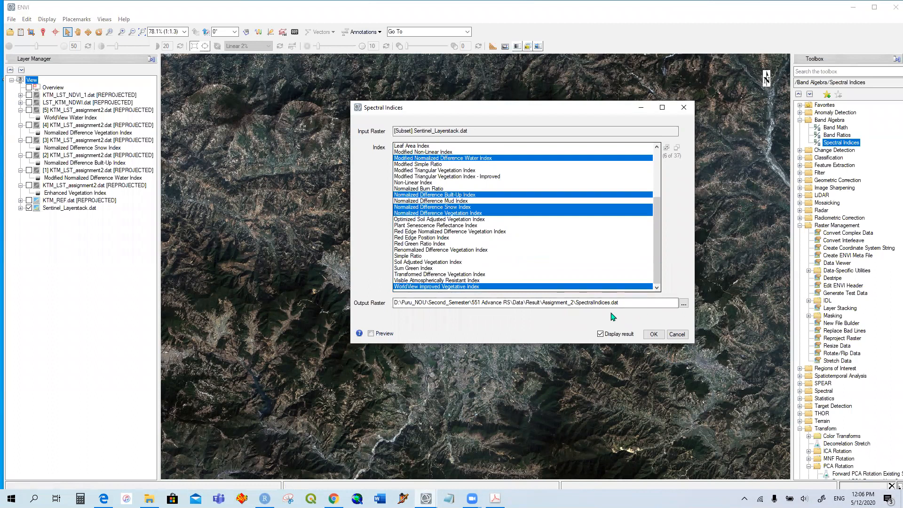
- Run the index calculation with Sntl_KTM_stack_indices_1.dat in the Assignment_2 folder as output, and hide the resulting layer
left_click(683, 304)
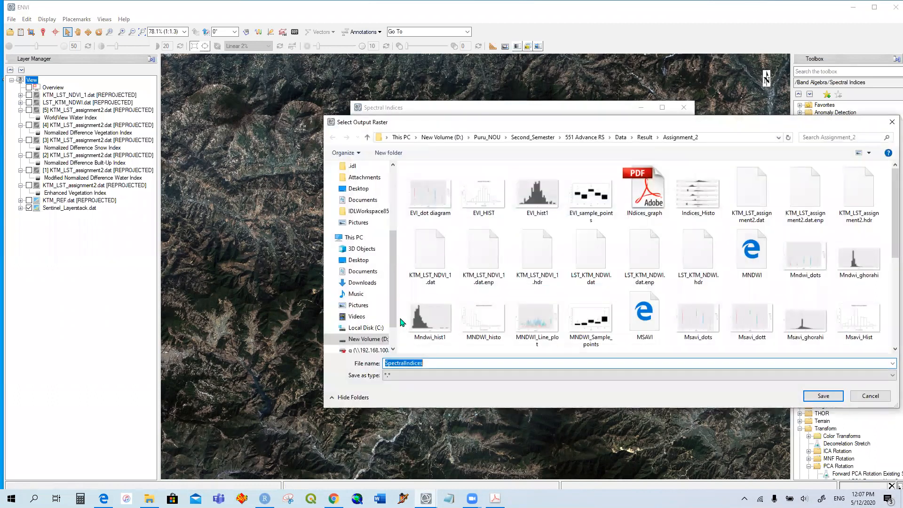
key("BackSpace")
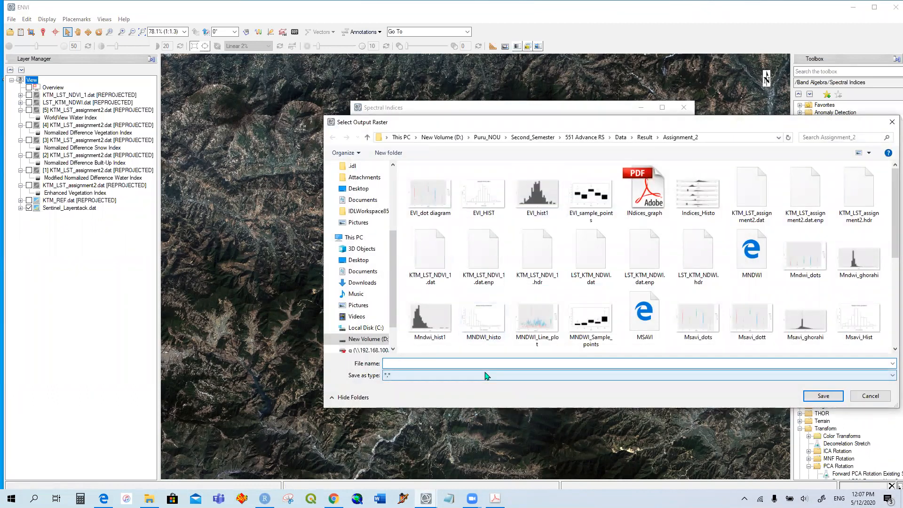
type("S")
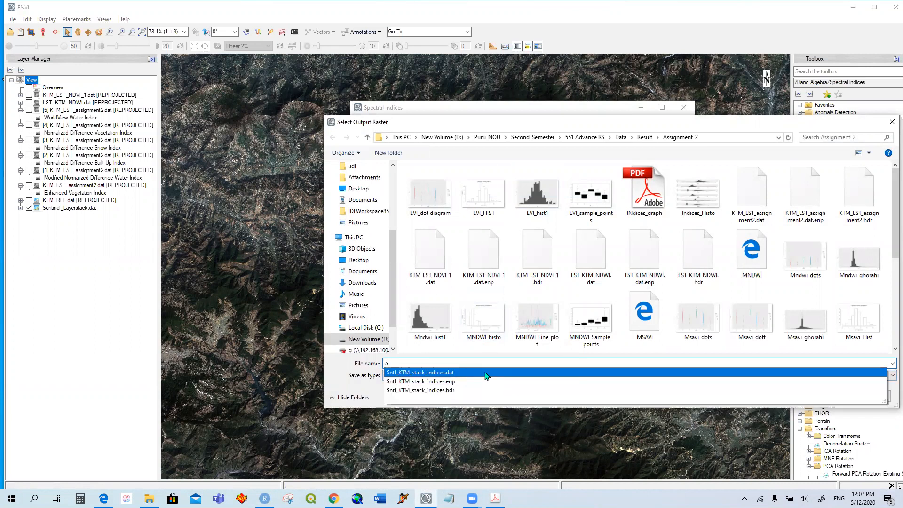
type("ntl_KTM")
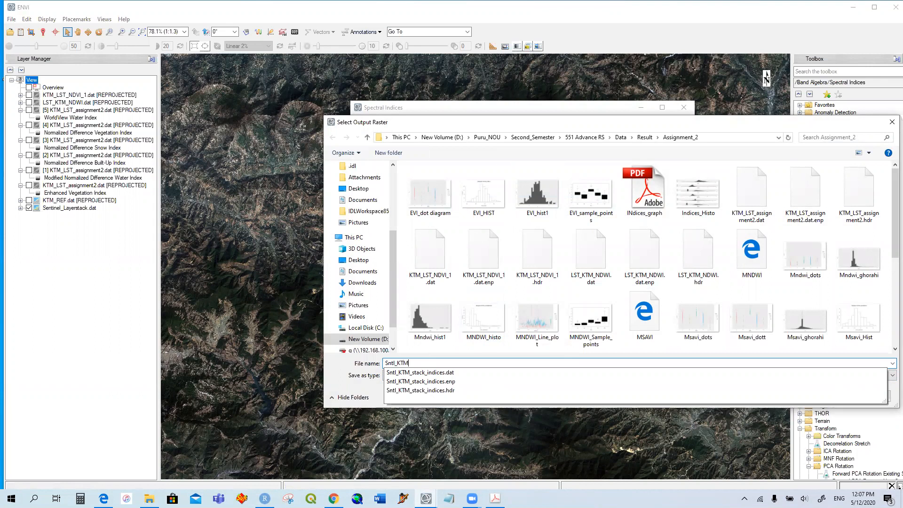
left_click(445, 372)
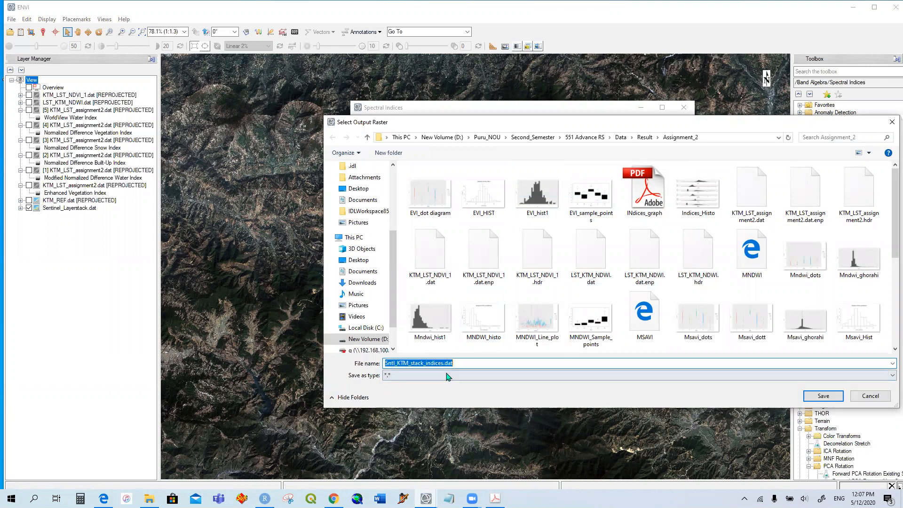
left_click(443, 365)
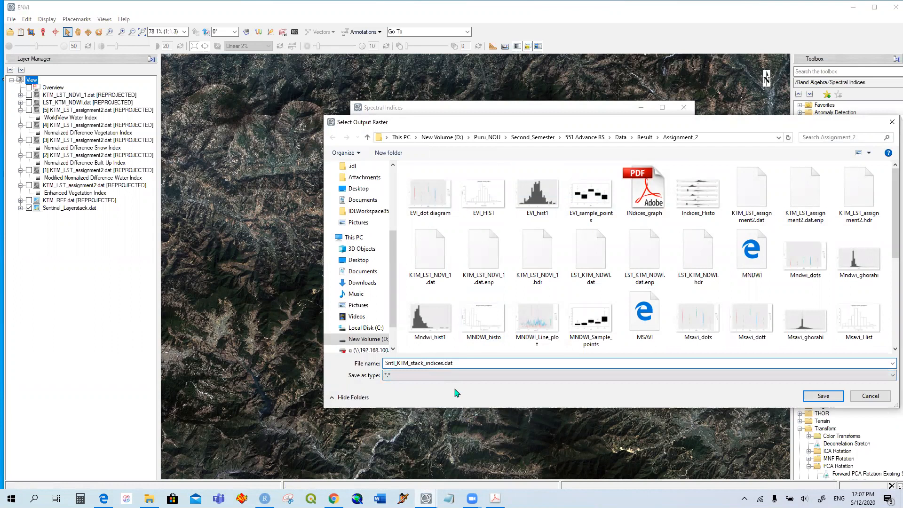
left_click(822, 396)
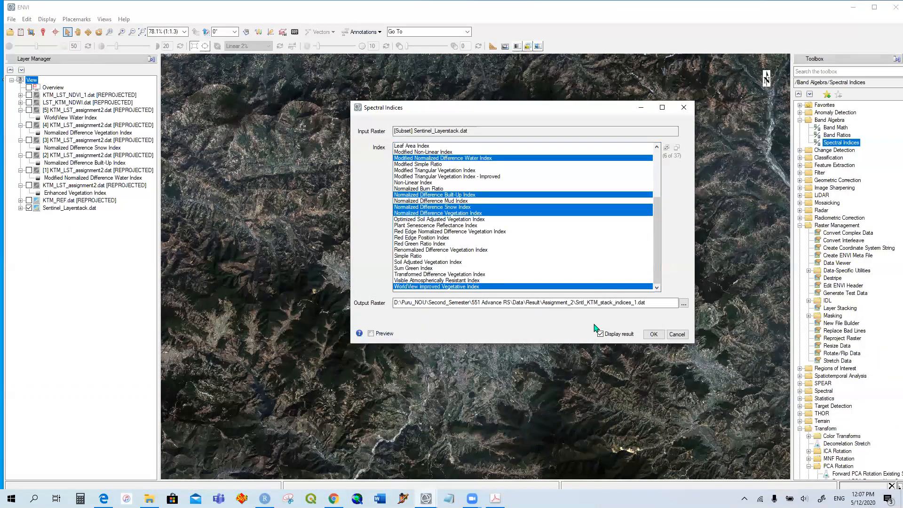
left_click(654, 334)
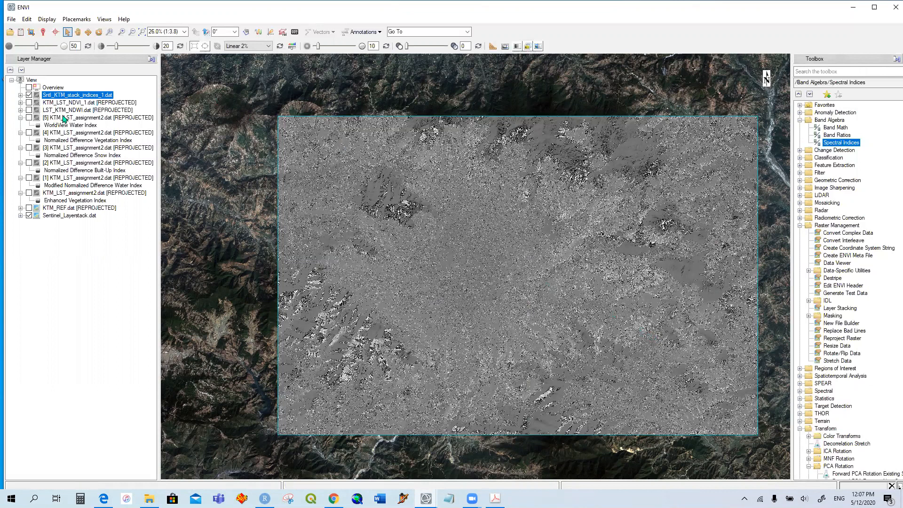
left_click(29, 96)
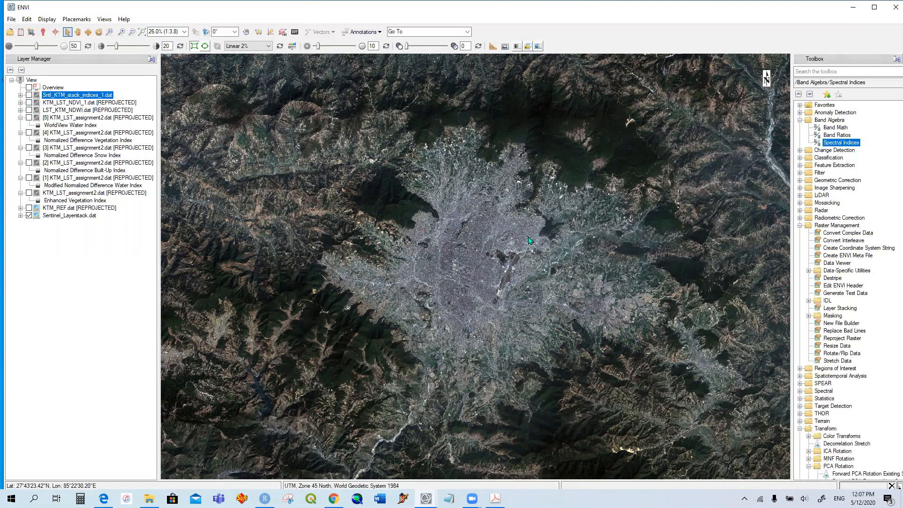
- Save the Band Math expression (B1-B2)/(B1+B2) to an expression file named indices_frmla in the Assignment_2 folder
left_click(840, 127)
double_click(841, 127)
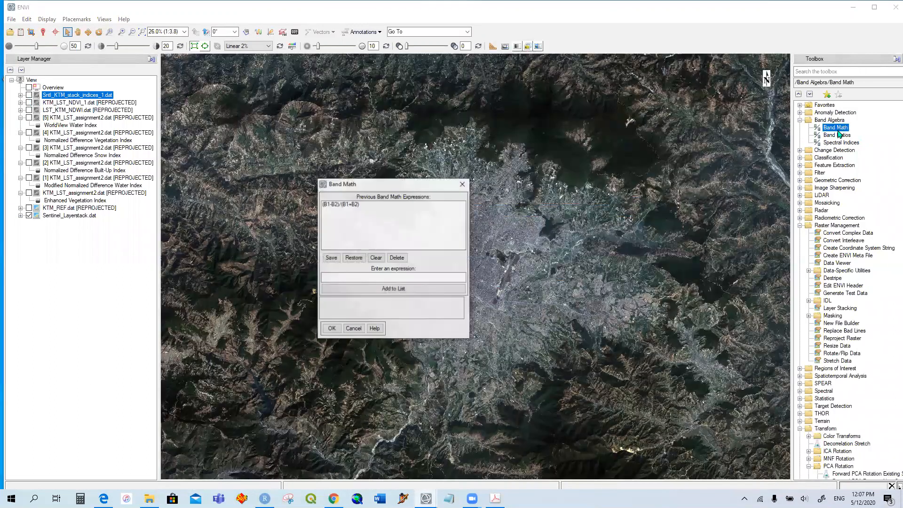
left_click(348, 204)
left_click_drag(426, 186, 636, 129)
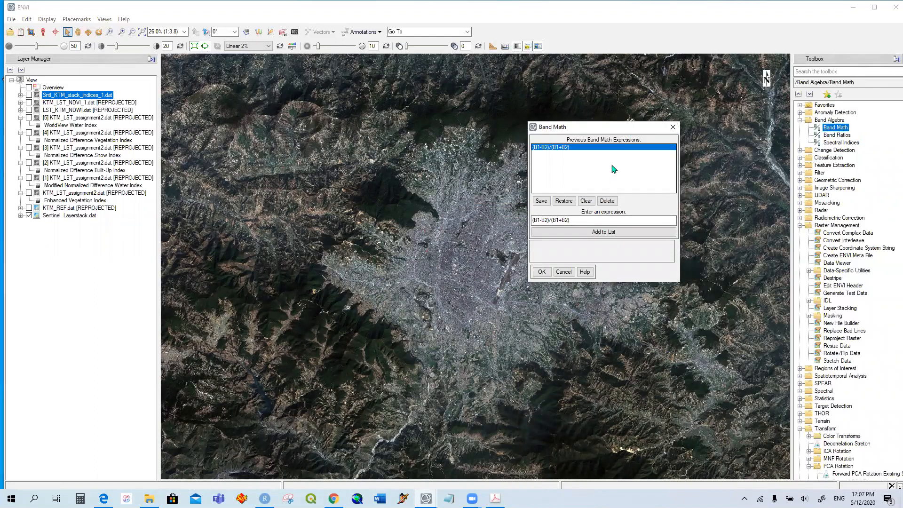
left_click(540, 206)
left_click(397, 226)
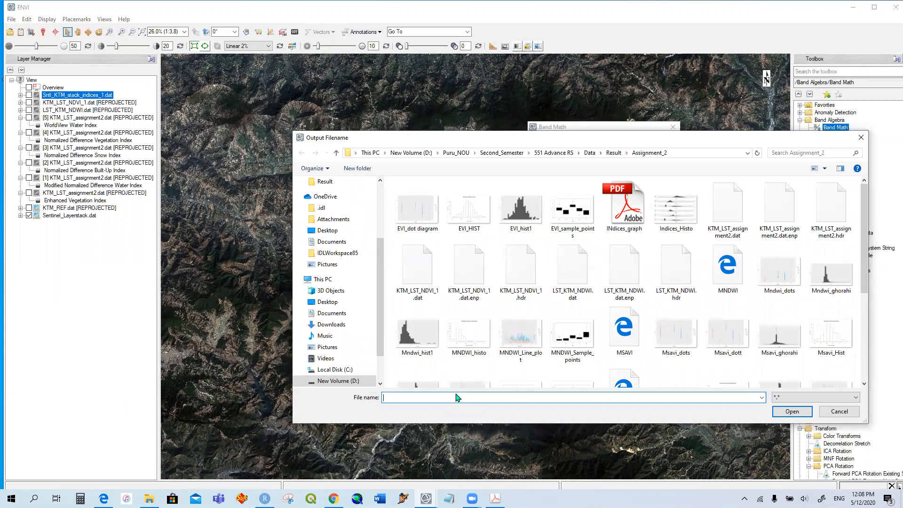
type("indic")
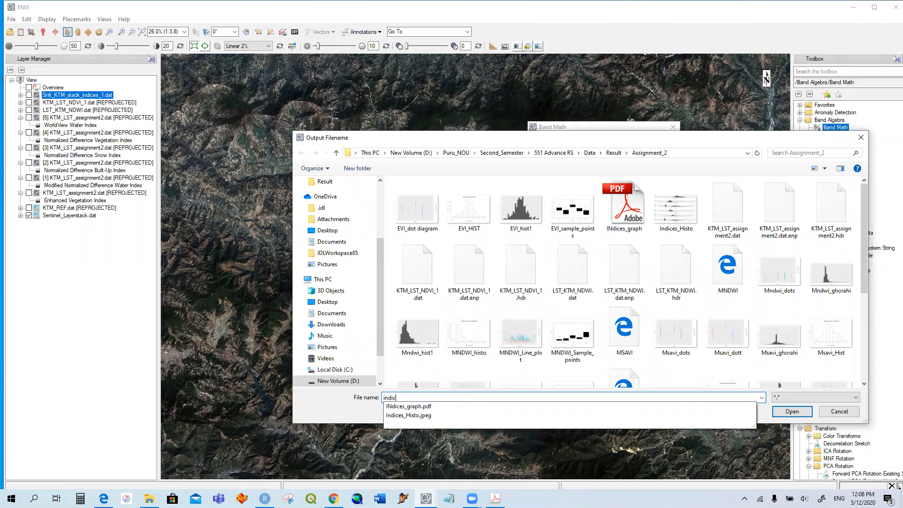
type("es_fr")
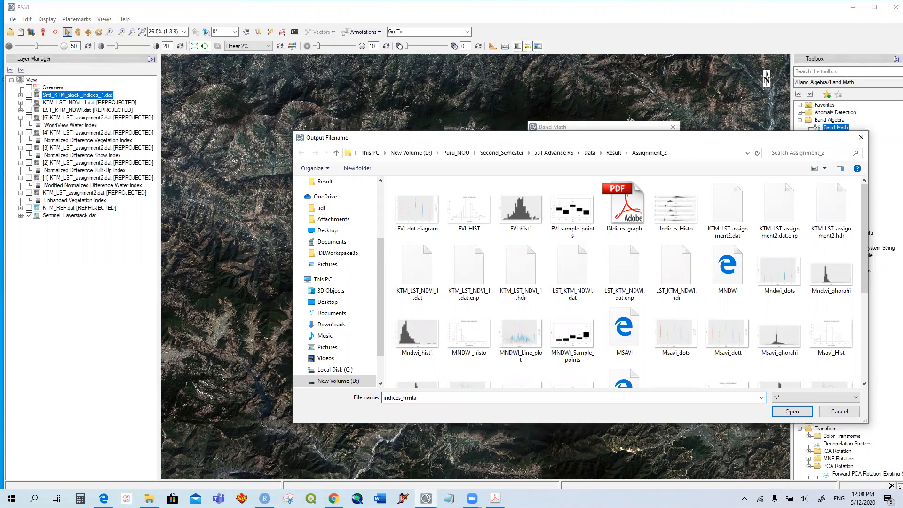
type("mla")
left_click(792, 411)
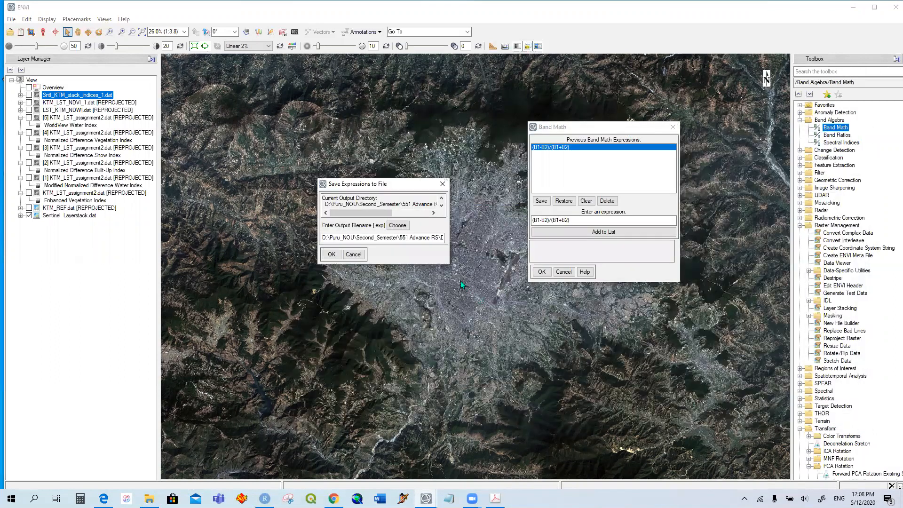
left_click(332, 255)
- Locate the saved indices_frmla expression file in the Assignment_2 folder for restoring, then cancel the restore
left_click(562, 201)
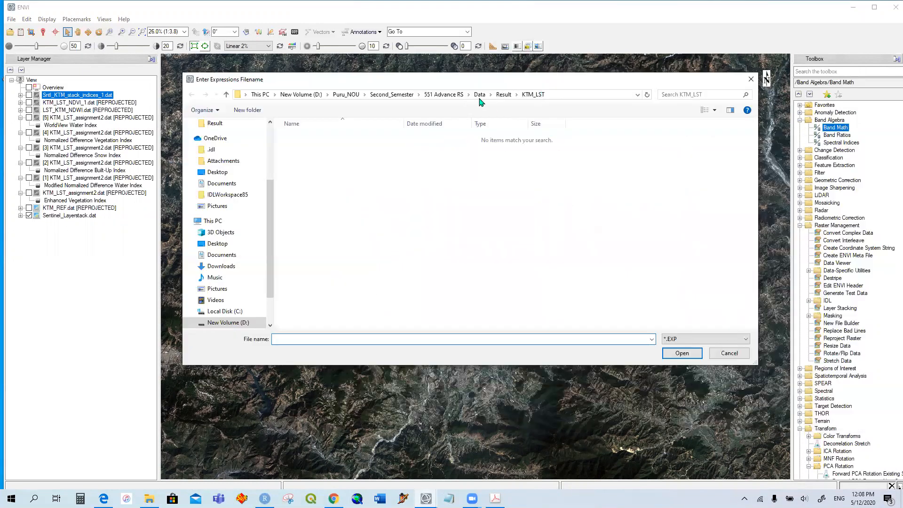
left_click(480, 96)
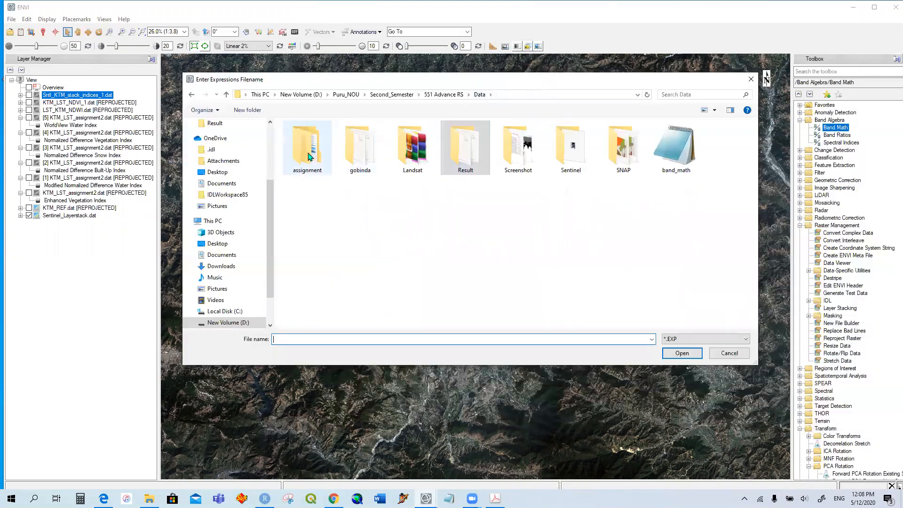
double_click(308, 155)
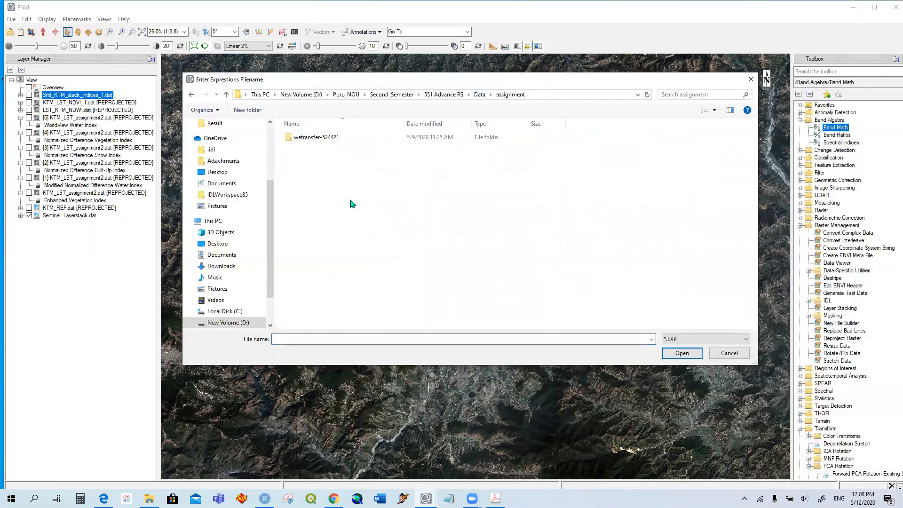
left_click(444, 94)
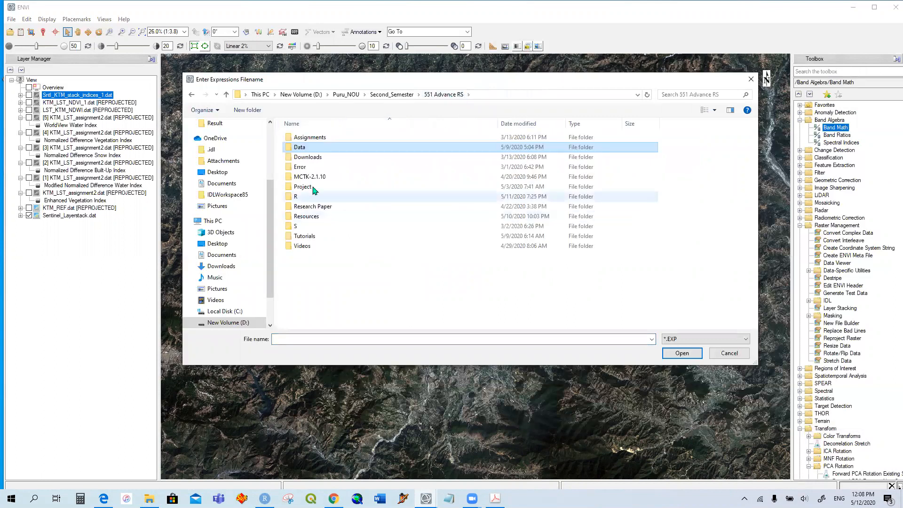
double_click(319, 150)
double_click(463, 148)
double_click(342, 139)
left_click(307, 147)
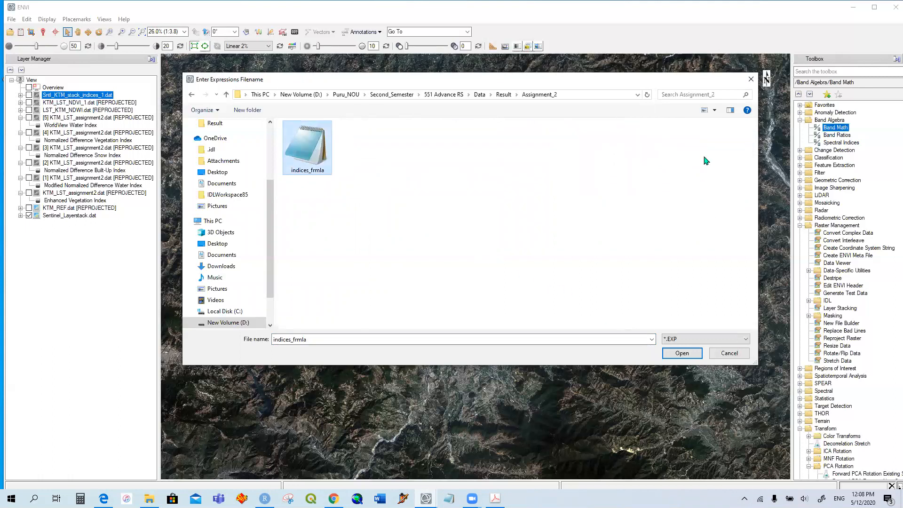
left_click_drag(709, 83, 669, 170)
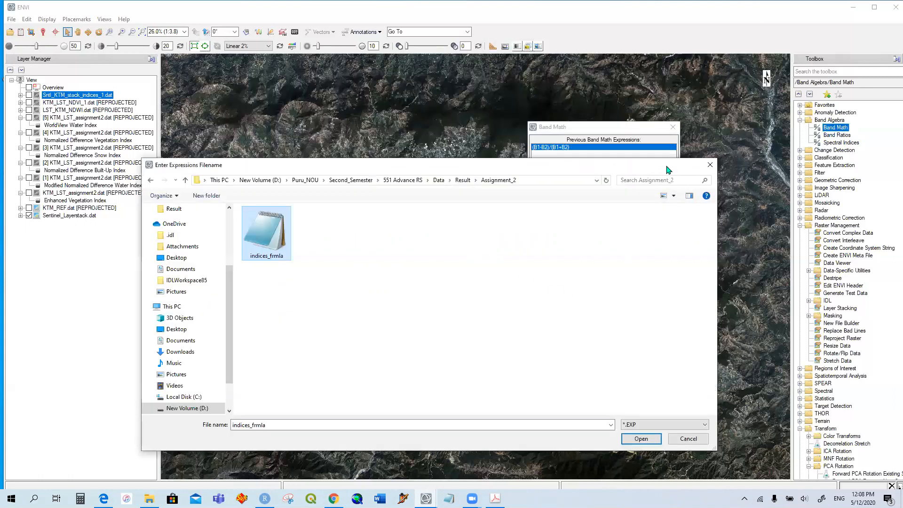
left_click(710, 165)
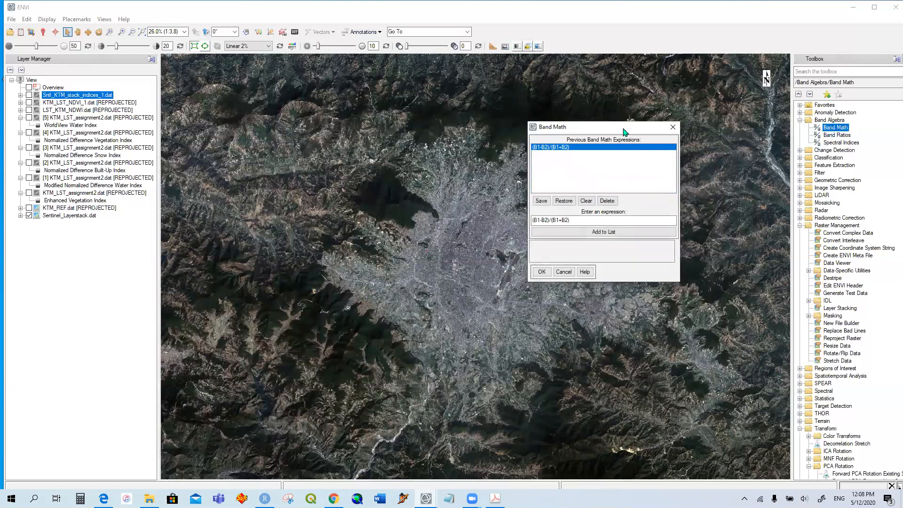
- Apply the expression (B1-B2)/(B1+B2) and collapse the other files in the available bands to reach the Sentinel_Layerstack.dat bands
left_click_drag(625, 128, 652, 92)
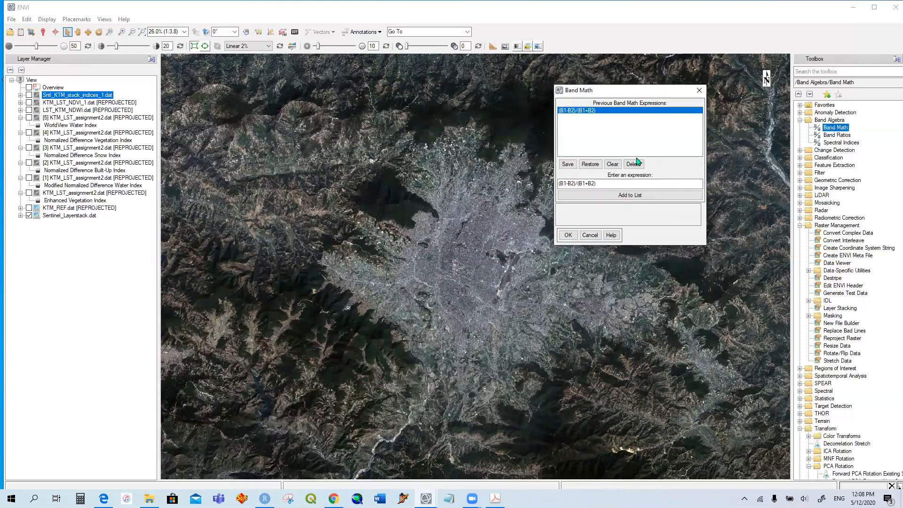
left_click(568, 235)
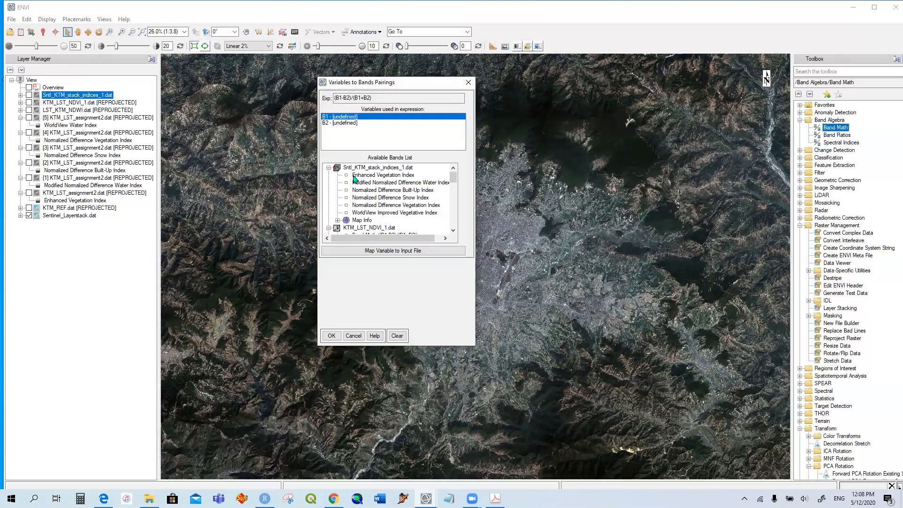
left_click_drag(453, 182, 454, 176)
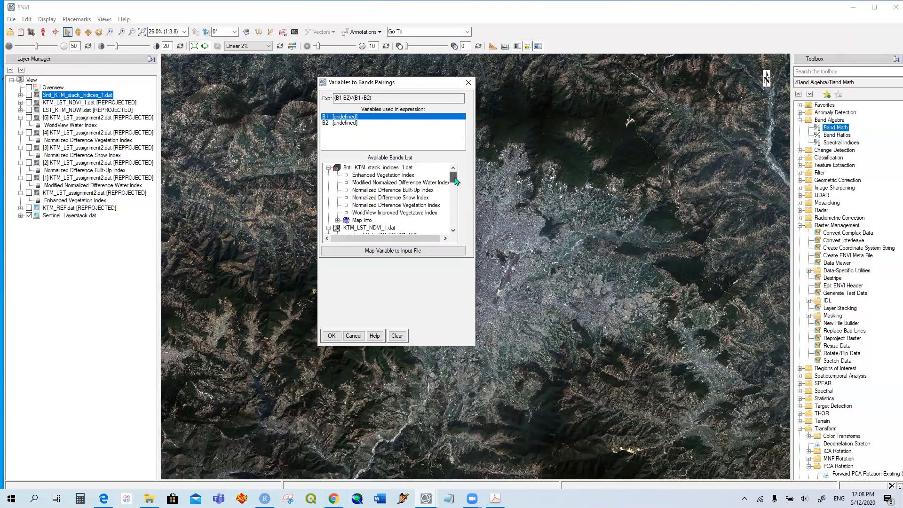
left_click(329, 168)
left_click(329, 168)
left_click(329, 168)
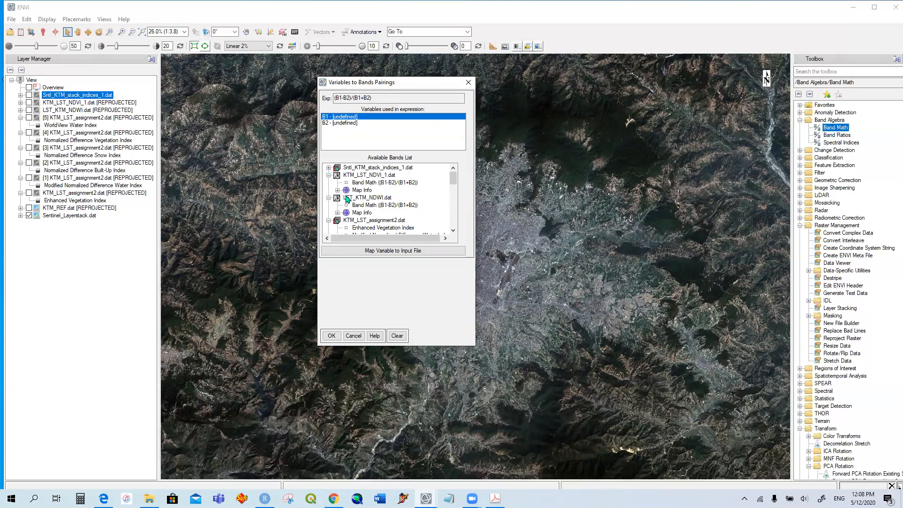
scroll(348, 200, "down", 1)
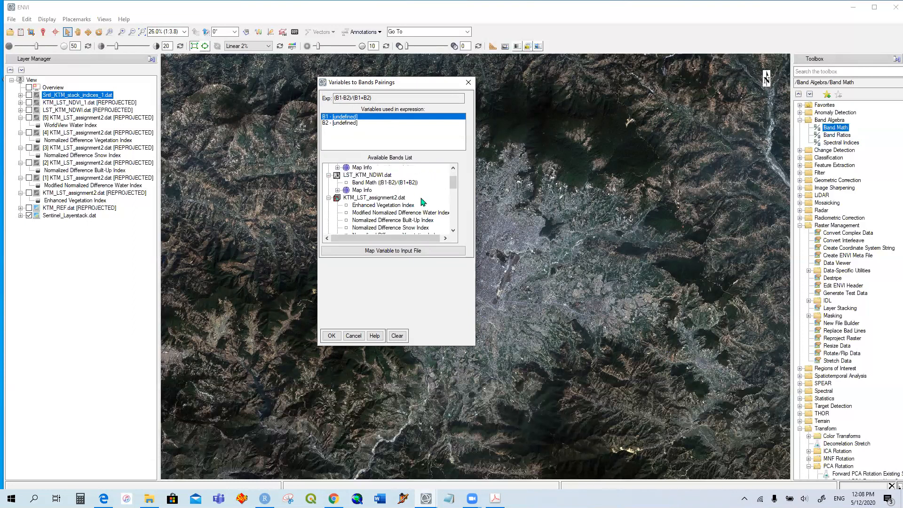
left_click(329, 198)
left_click(328, 175)
scroll(342, 185, "up", 1)
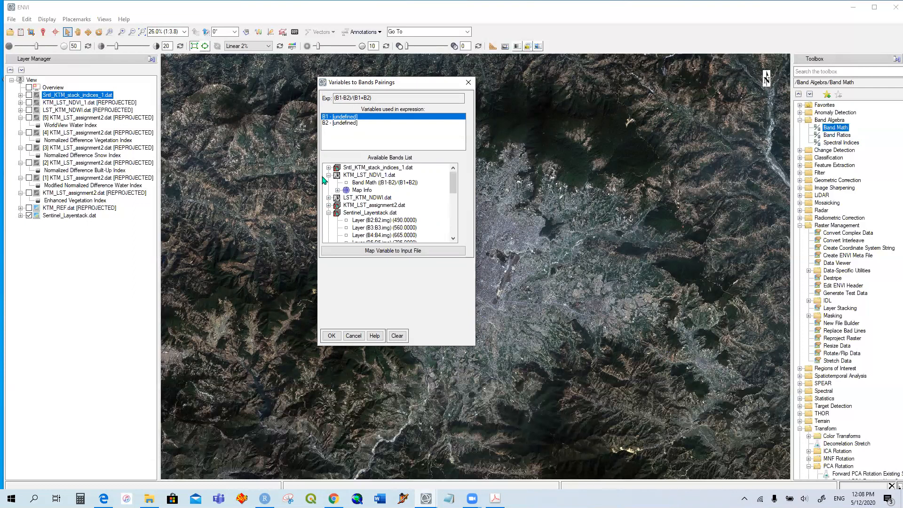
left_click(329, 175)
scroll(422, 207, "down", 1)
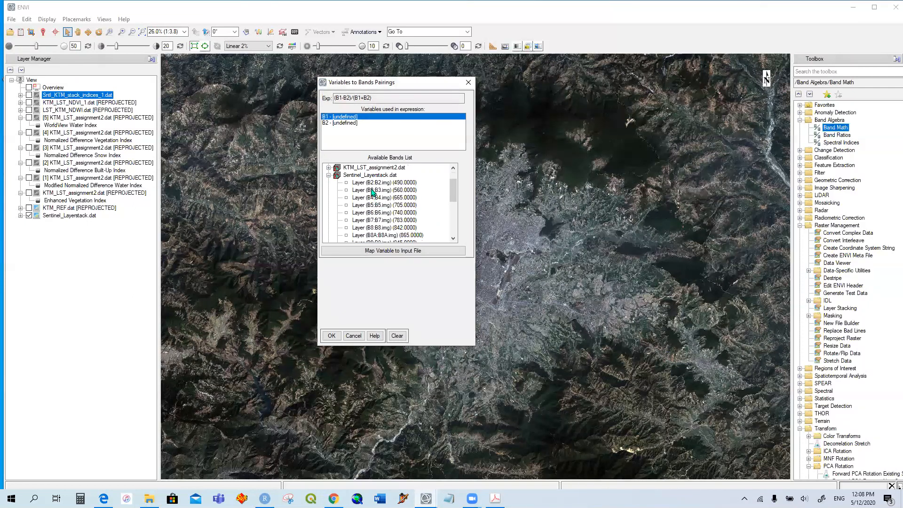
scroll(415, 204, "down", 1)
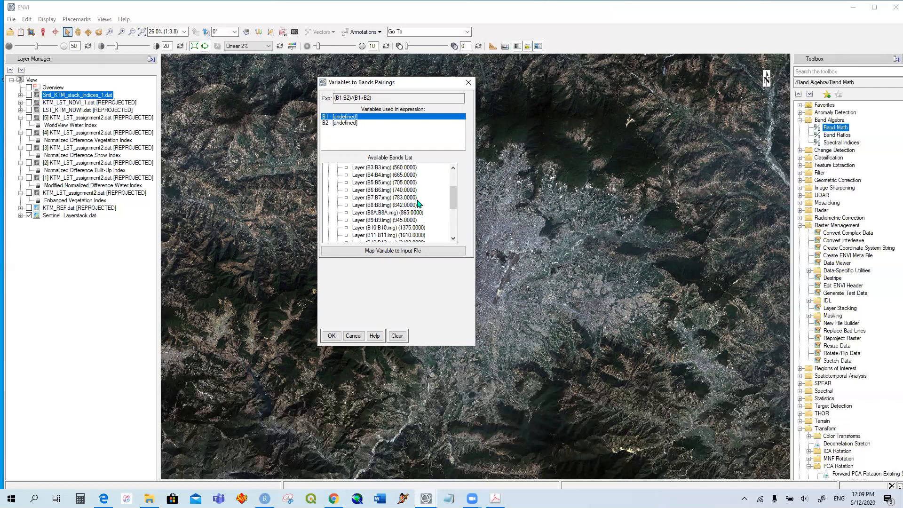
- Pair variable B1 with band B3 (560) and variable B2 with band B11 (1610) of Sentinel_Layerstack.dat
left_click(399, 169)
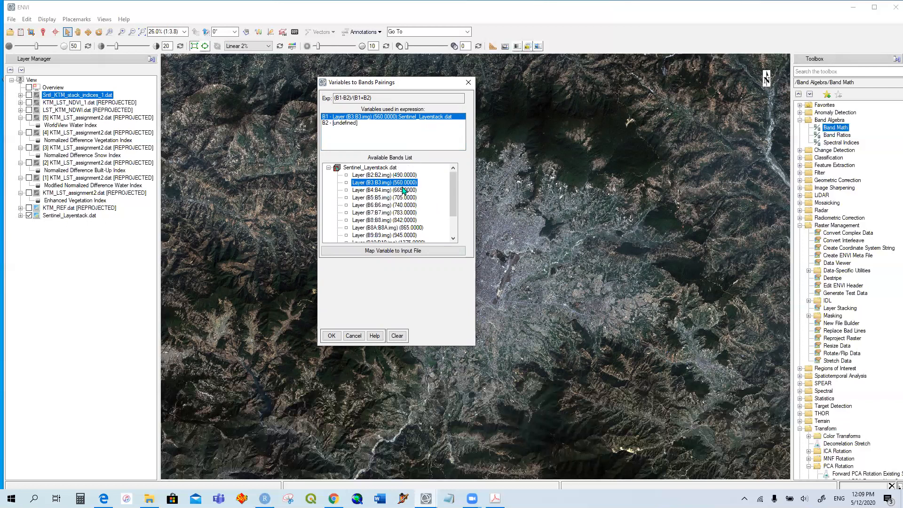
scroll(416, 191, "down", 2)
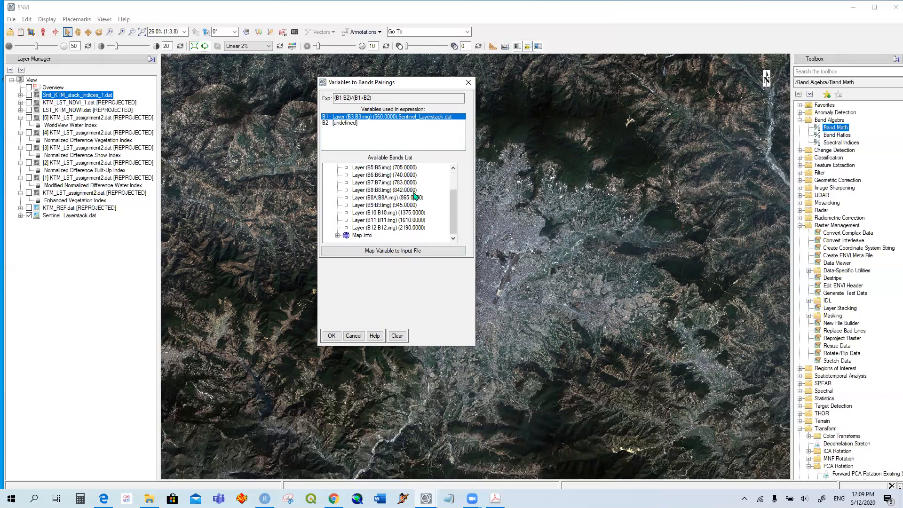
left_click(416, 221)
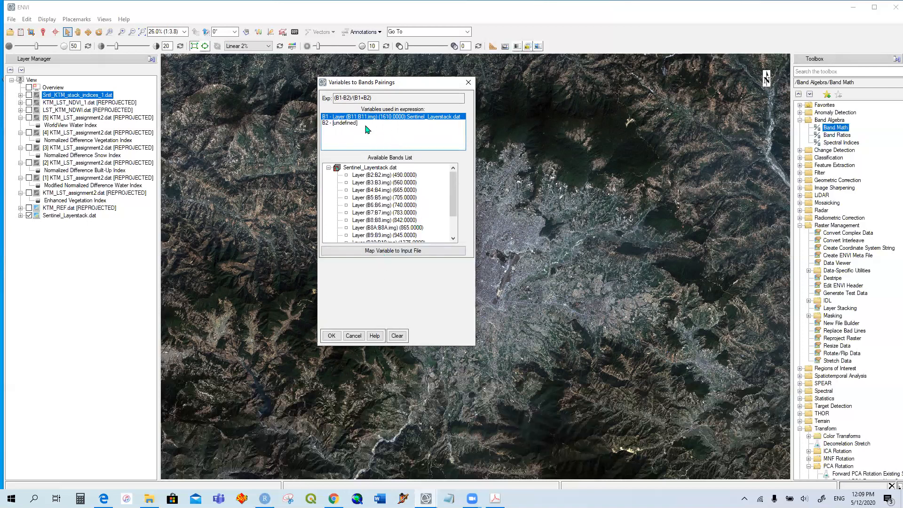
left_click(410, 186)
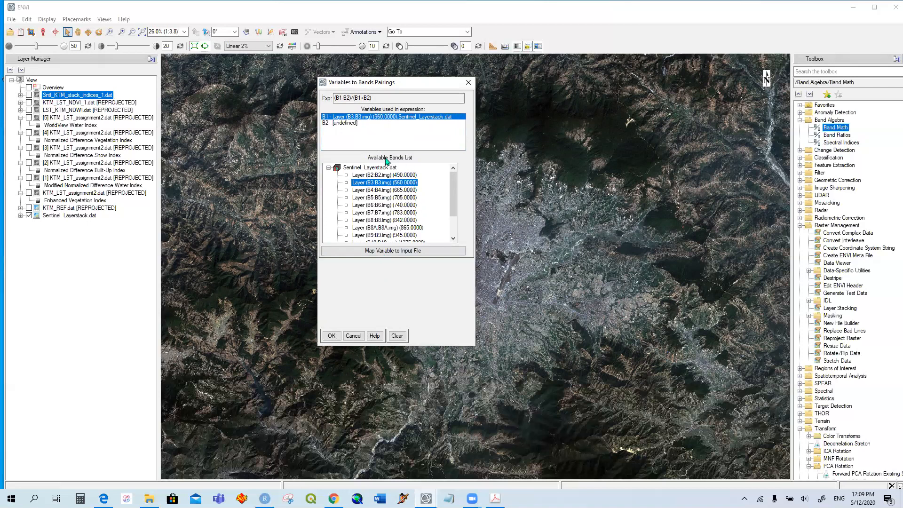
left_click(346, 125)
scroll(430, 224, "down", 1)
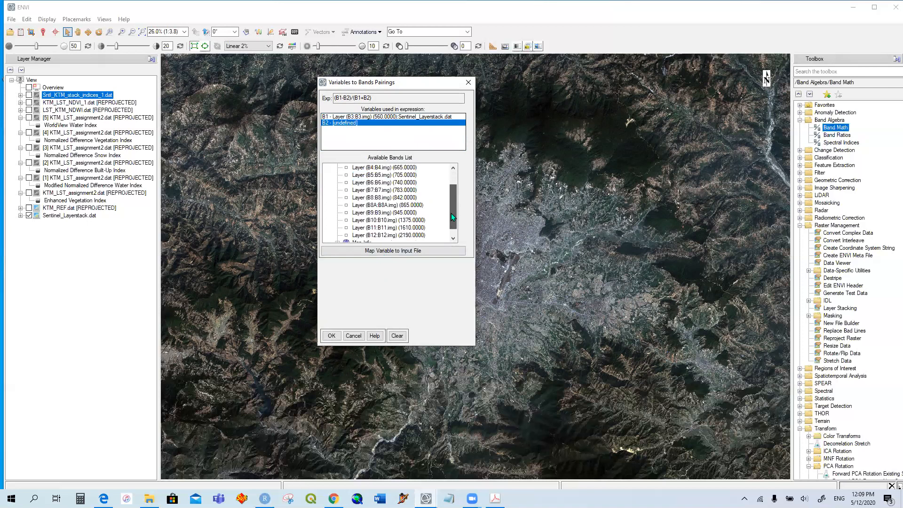
left_click(417, 229)
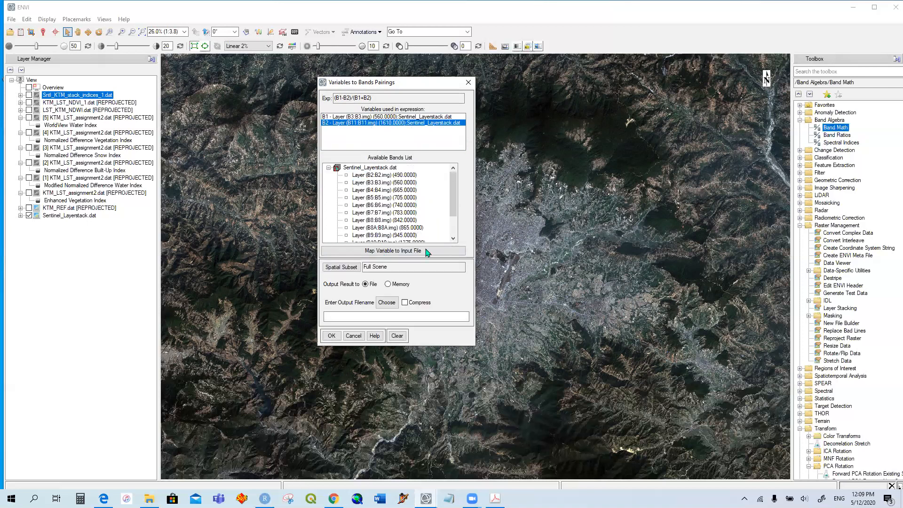
- Run the band math on the full scene with Sntl_KTM_stack_NDWI in the Assignment_2 folder as the output file
left_click(387, 303)
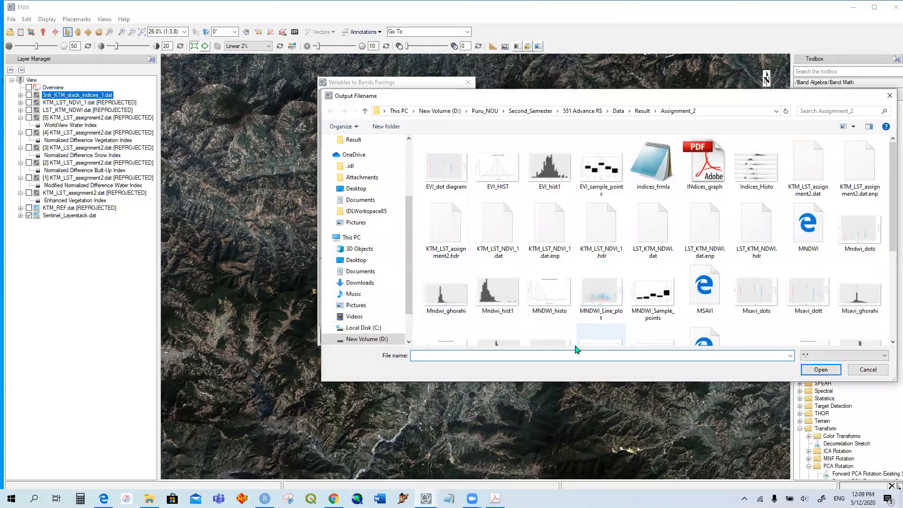
type("S")
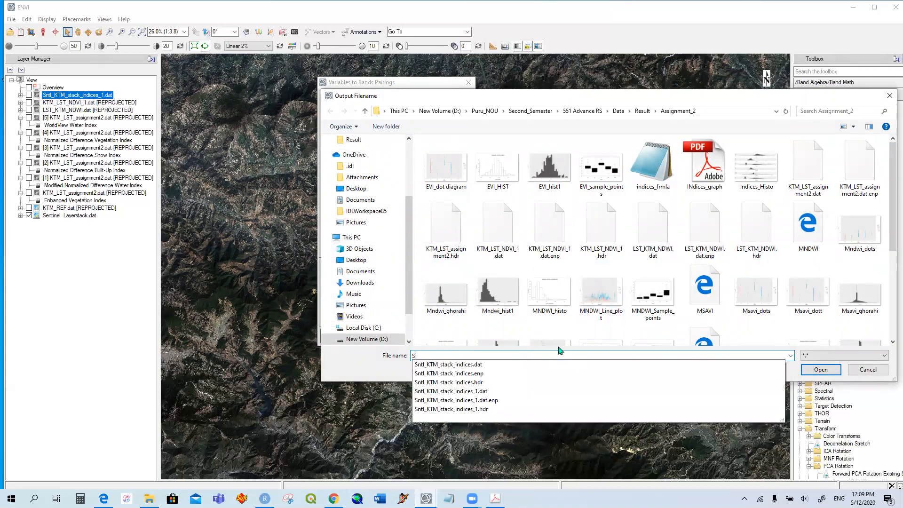
left_click(475, 365)
left_click(490, 358)
key("BackSpace")
key("BackSpace")
key("BackSpace")
key("BackSpace")
key("BackSpace")
key("BackSpace")
key("BackSpace")
key("BackSpace")
type("NDWI")
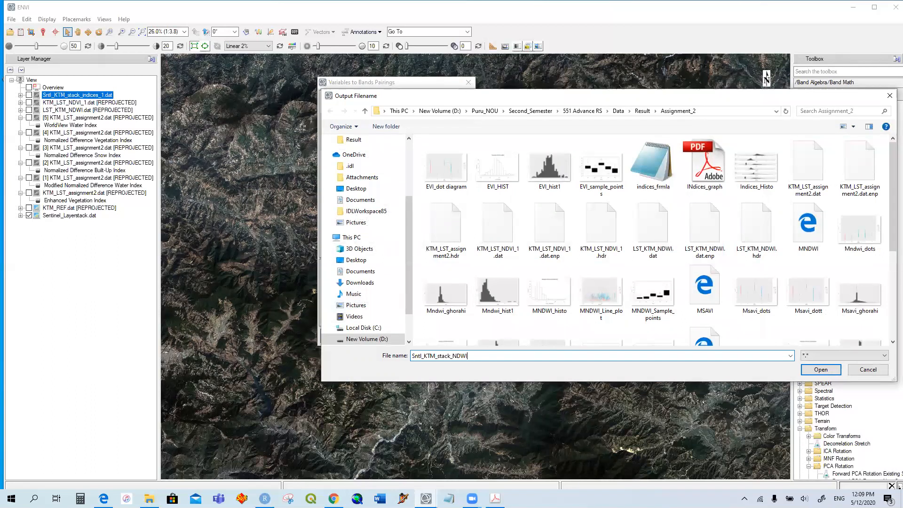
left_click(827, 370)
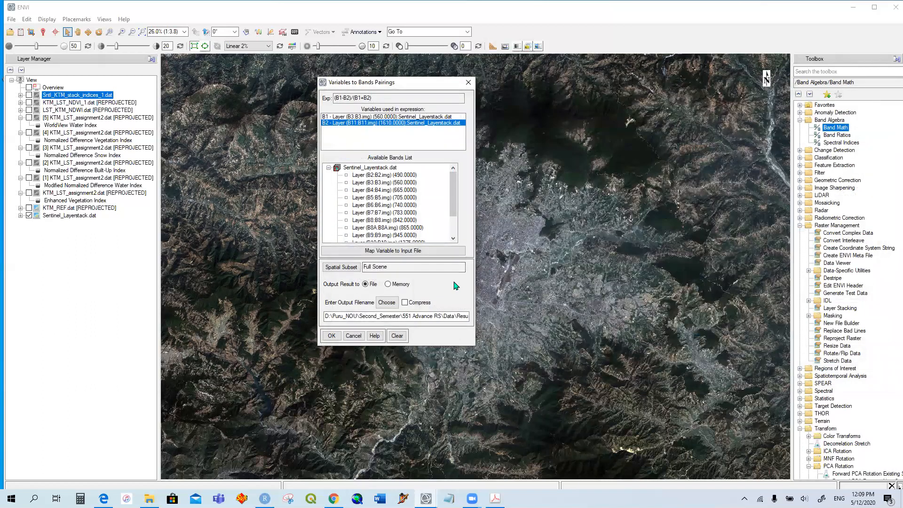
left_click(339, 335)
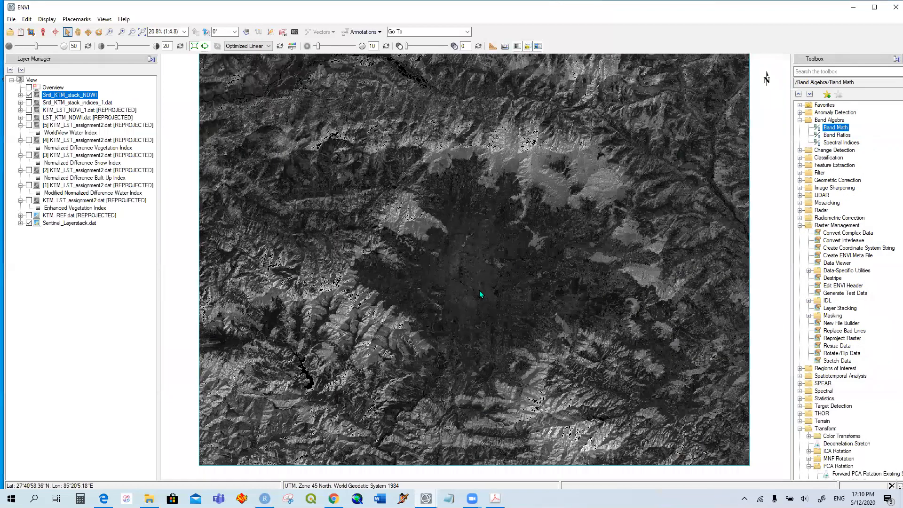
- Hide the Sntl_KTM_stack_NDWI layer and show the Sntl_KTM_stack_indices_1.dat layer
scroll(478, 290, "down", 3)
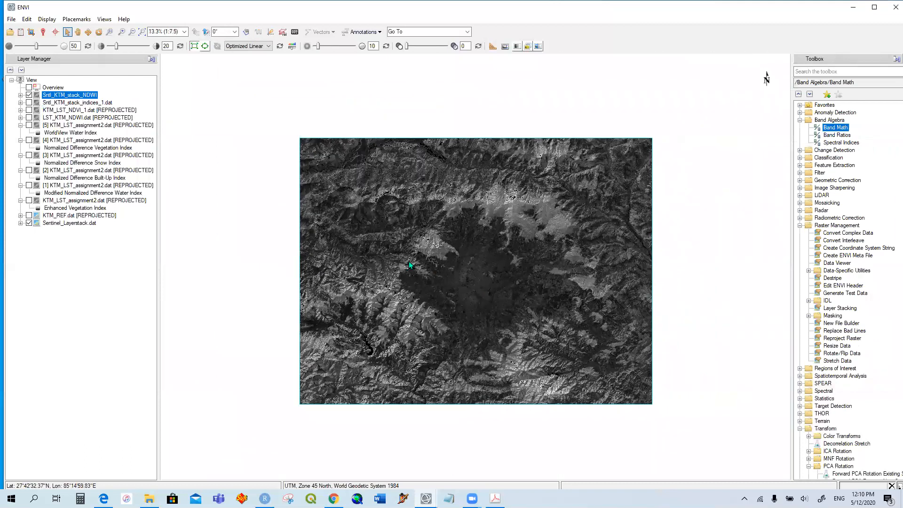
left_click(29, 96)
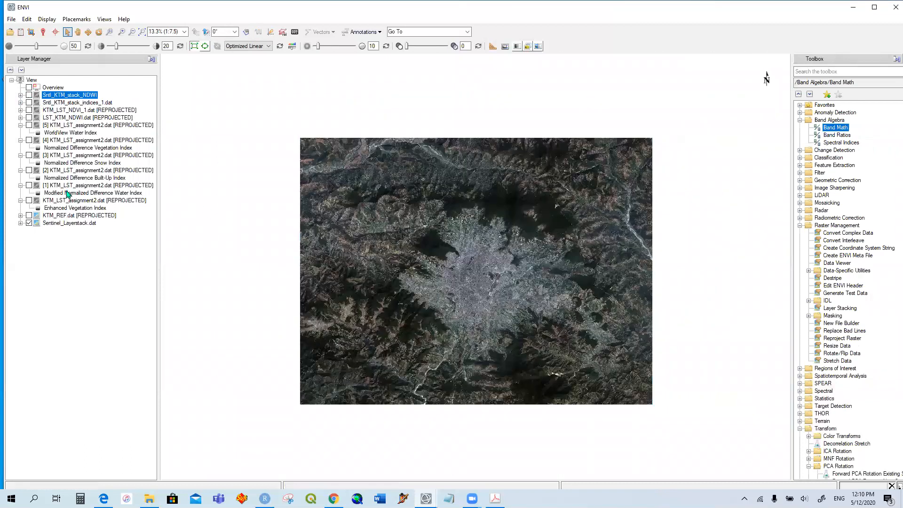
left_click(29, 103)
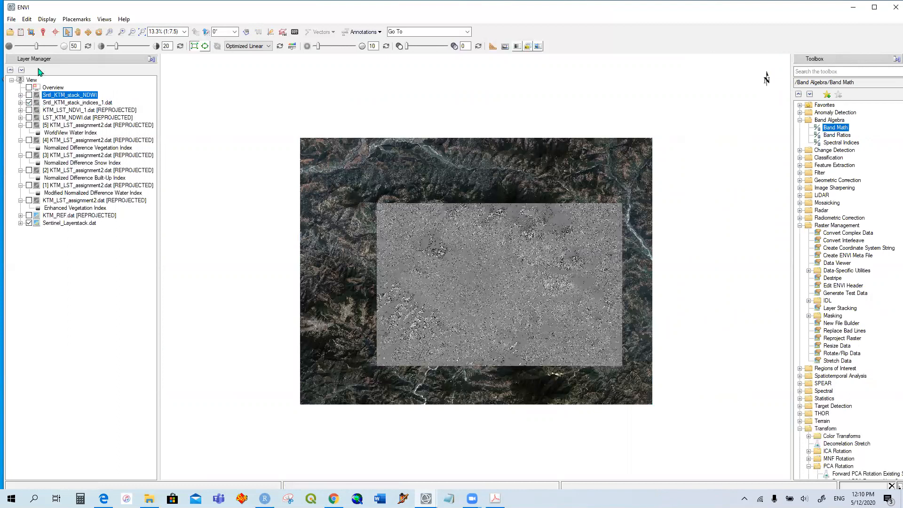
- Load the Normalized Difference Vegetation Index band of Sntl_KTM_stack_indices_1.dat as a grayscale layer from the Data Manager
left_click(20, 32)
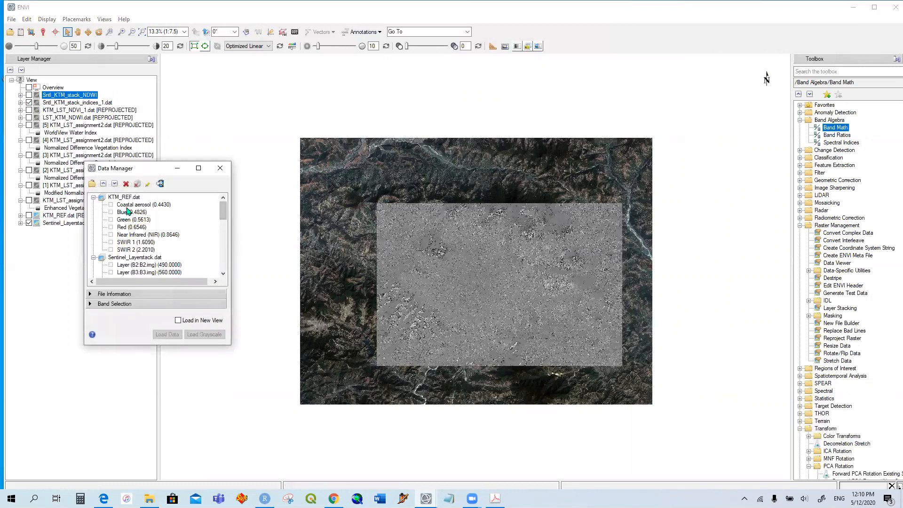
left_click(93, 198)
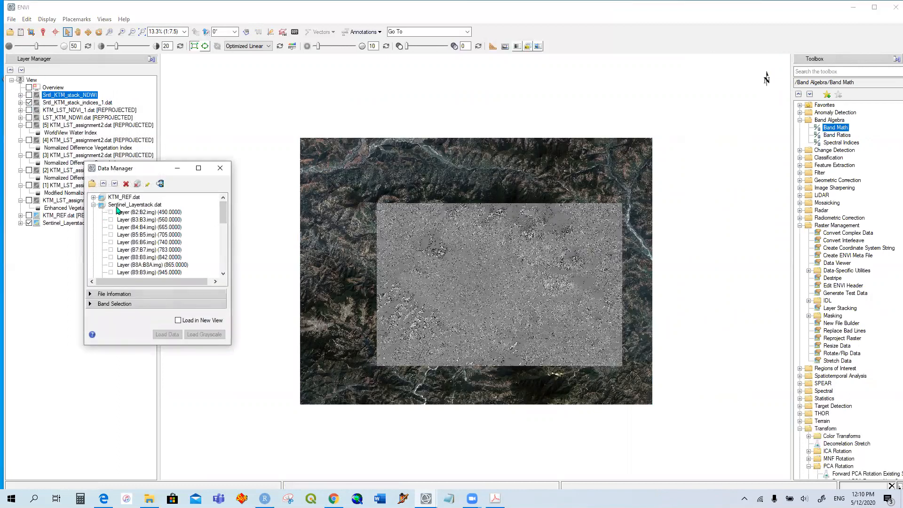
left_click(94, 205)
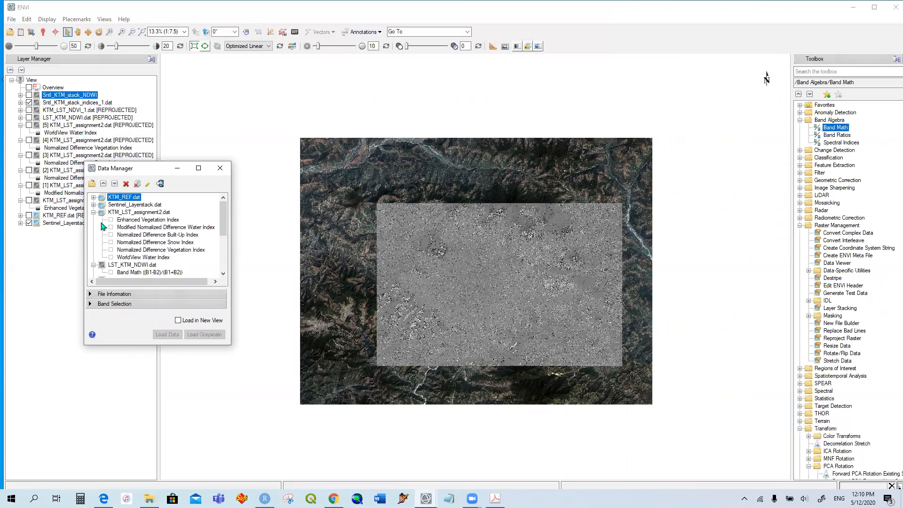
left_click(94, 212)
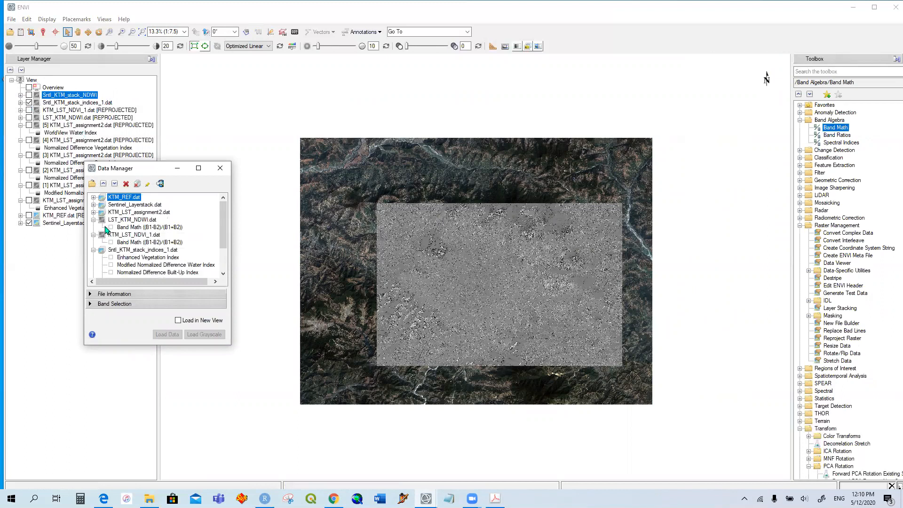
left_click(94, 220)
left_click(93, 227)
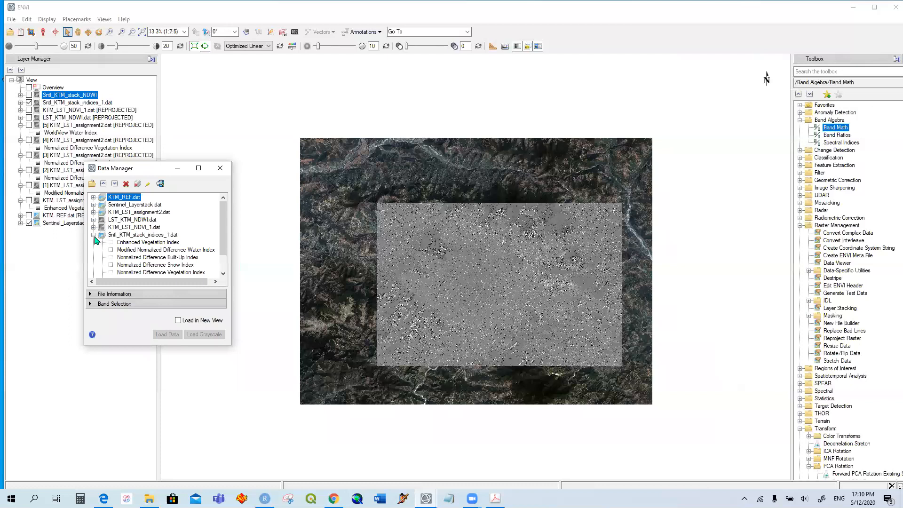
left_click_drag(222, 239, 217, 249)
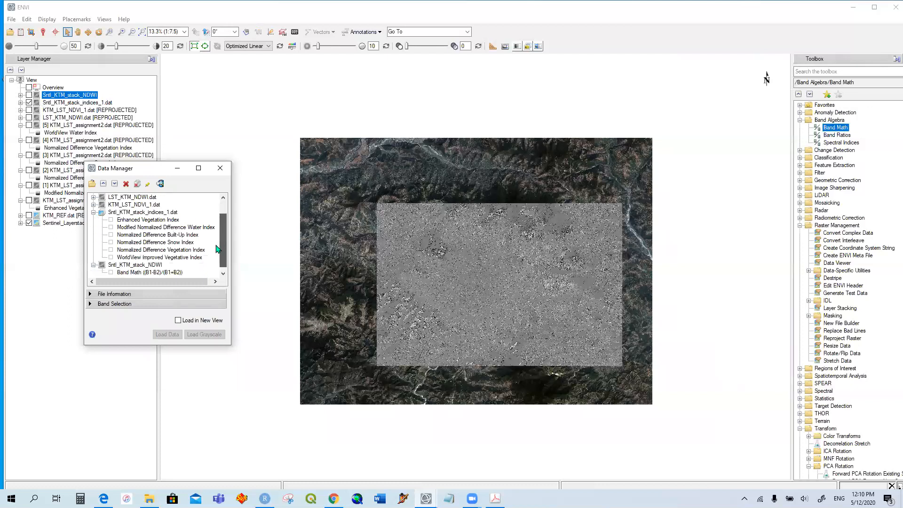
left_click(189, 250)
left_click(209, 334)
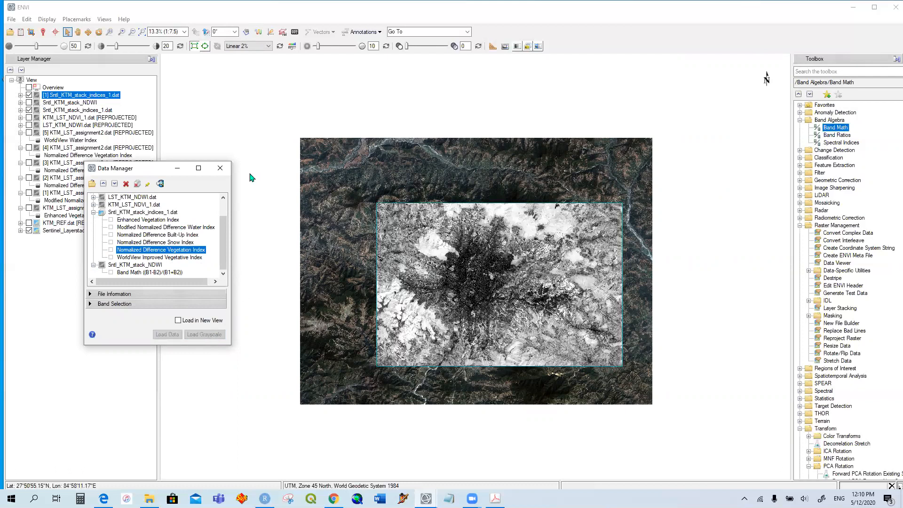
left_click(189, 170)
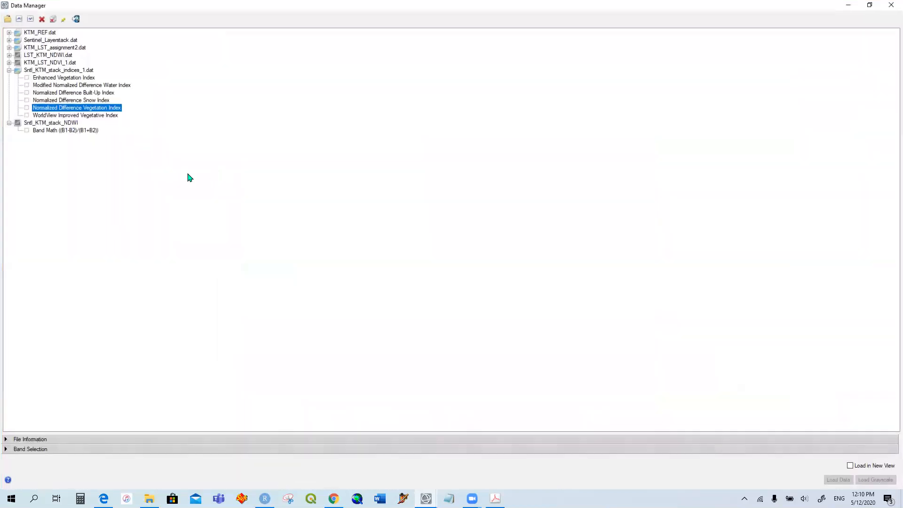
left_click(890, 11)
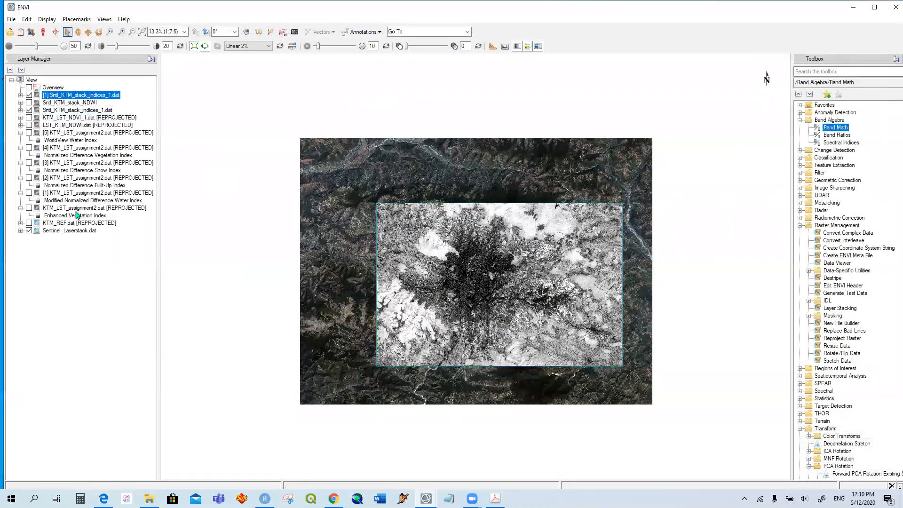
- Hide the Sentinel_Layerstack.dat and older Sntl_KTM_stack_indices_1.dat layers and expand the newly loaded vegetation index layer
left_click(29, 231)
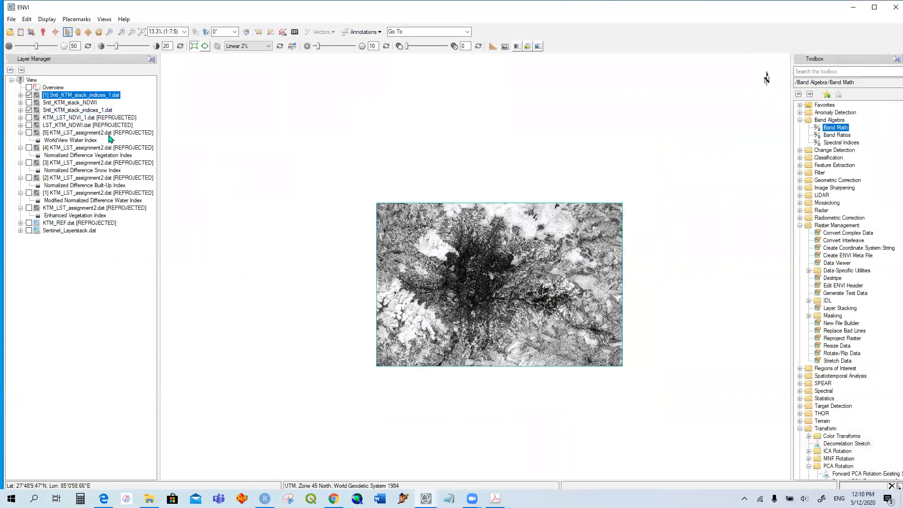
left_click(30, 110)
left_click(20, 95)
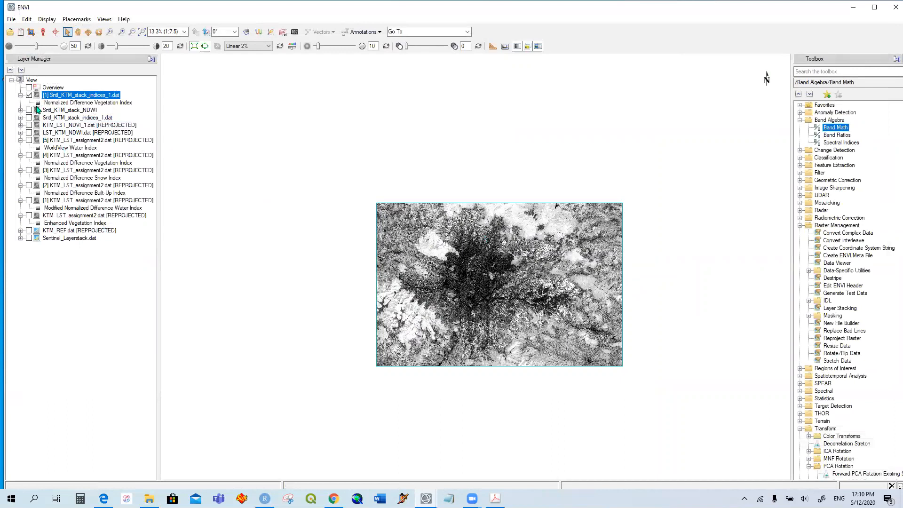
- Start Band Math with the expression (B1-B2)/(B1+B2) and collapse the files listed above Sentinel_Layerstack.dat in the available bands
double_click(843, 130)
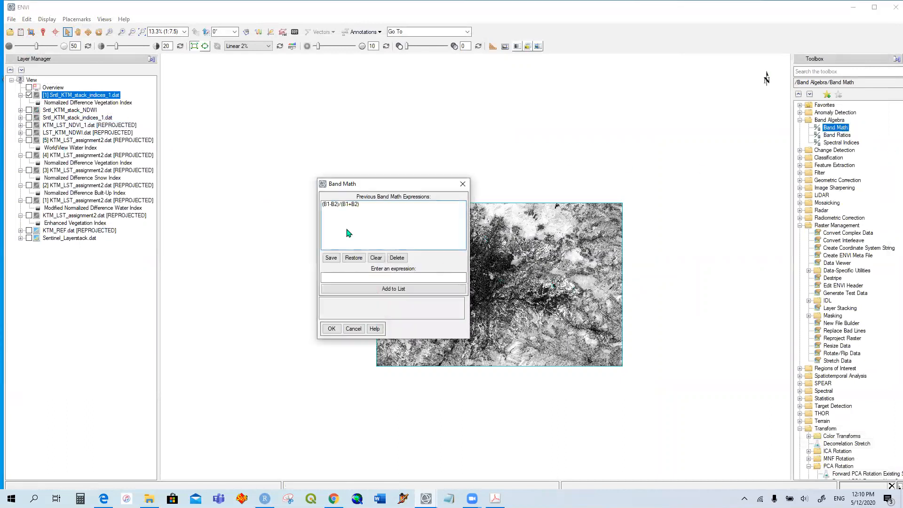
left_click(349, 207)
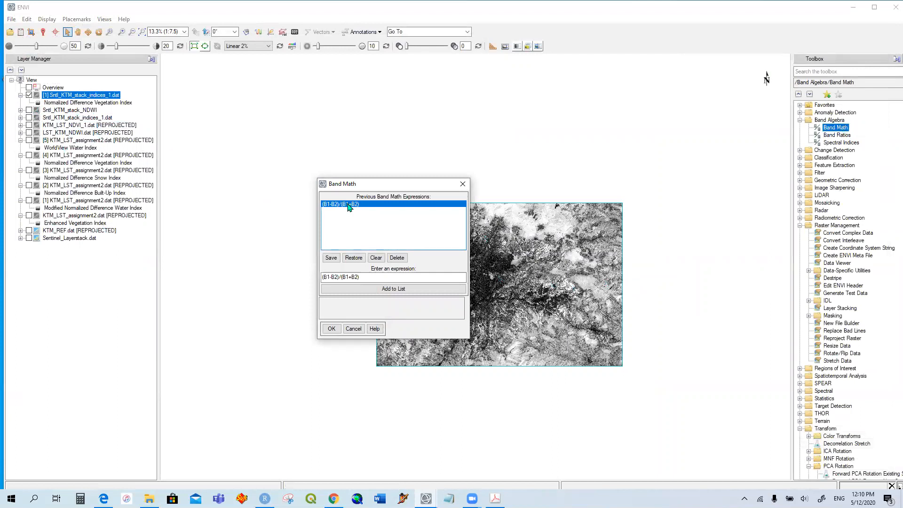
left_click(332, 329)
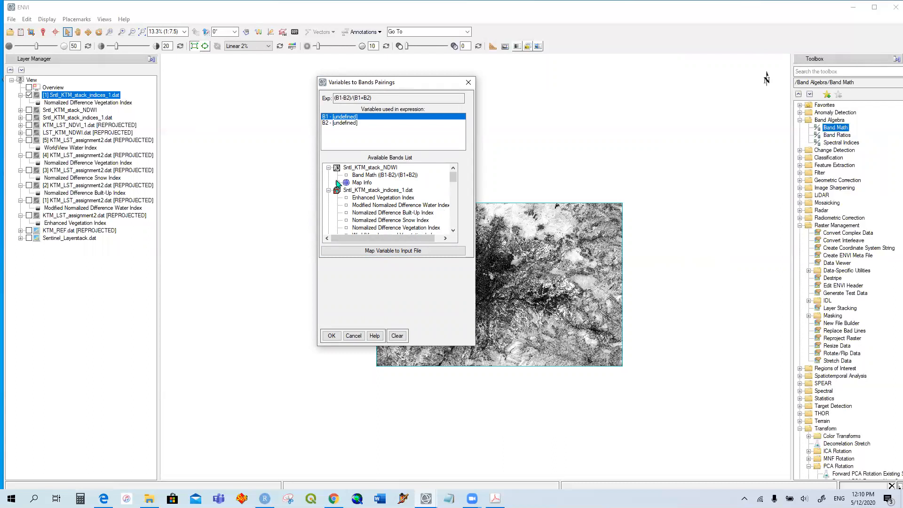
left_click(329, 168)
left_click(328, 175)
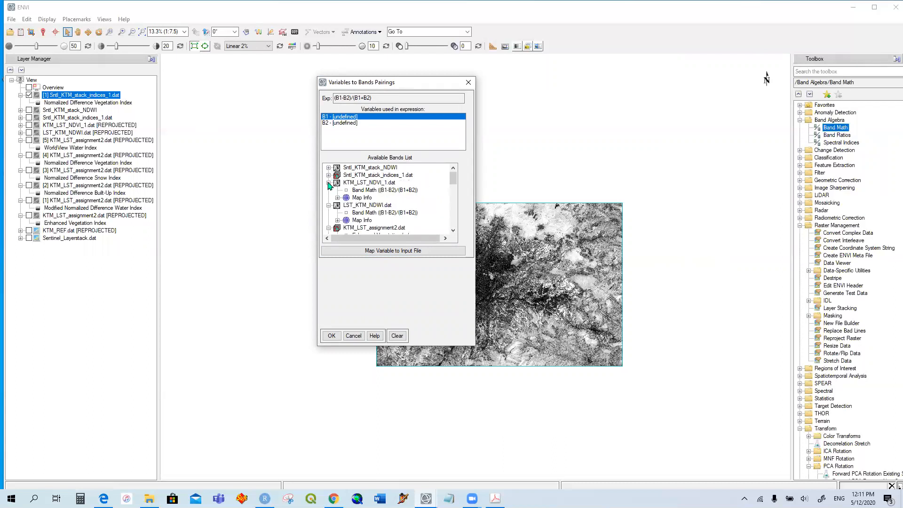
left_click(329, 183)
left_click(329, 190)
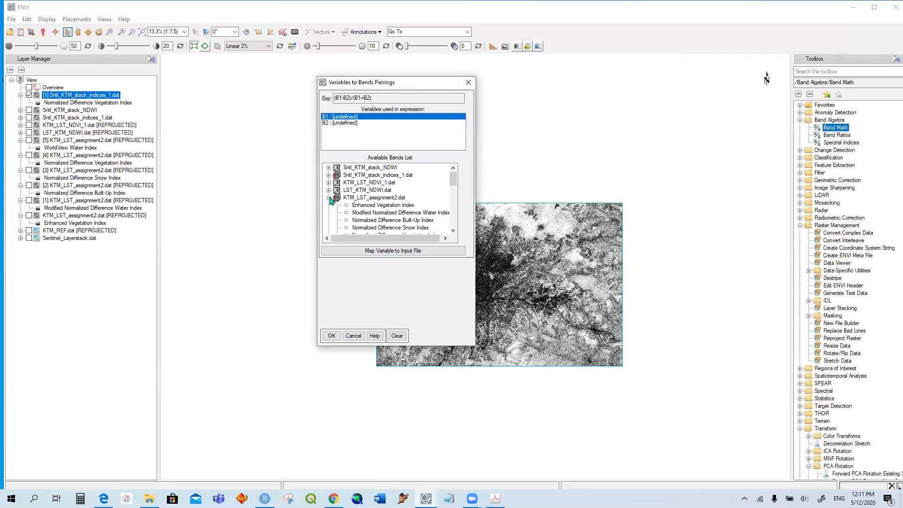
left_click(329, 198)
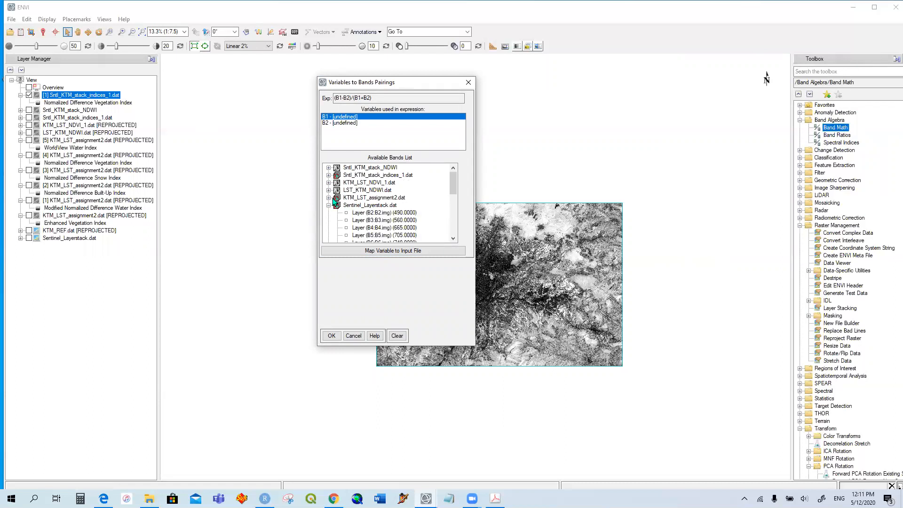
- Pair variable B1 with band B8 (842) and variable B2 with band B4 (665) of Sentinel_Layerstack.dat
scroll(416, 203, "down", 3)
left_click(407, 190)
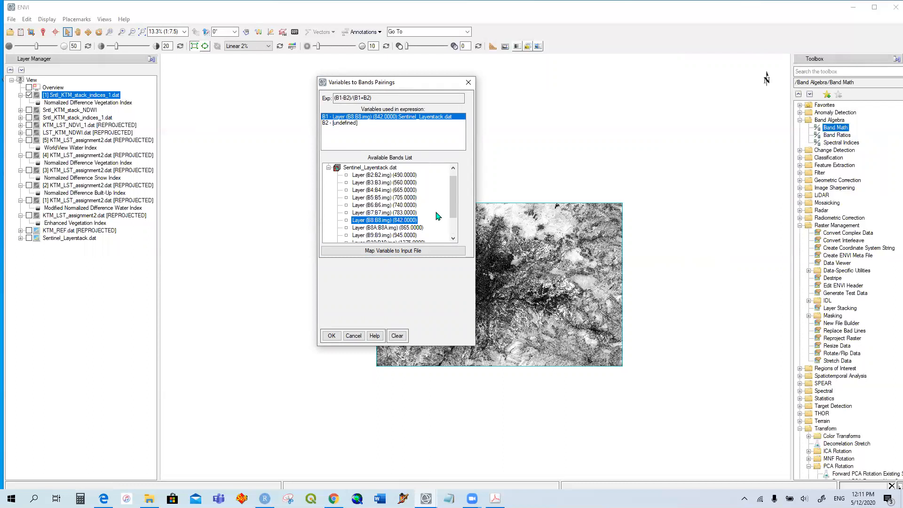
left_click(351, 124)
left_click(394, 191)
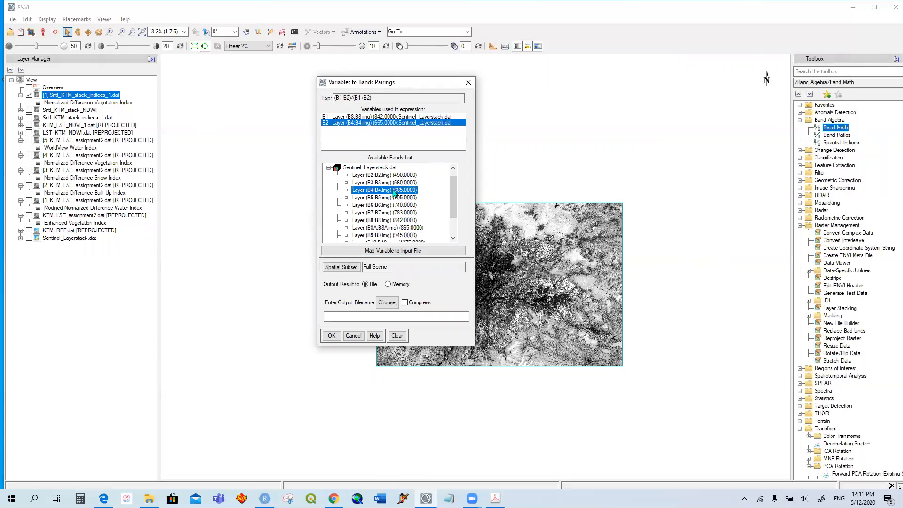
- Run the band math on the full scene with Sntl_KTM_stack_NDVI_1.dat in the Assignment_2 folder as the output file
left_click(389, 304)
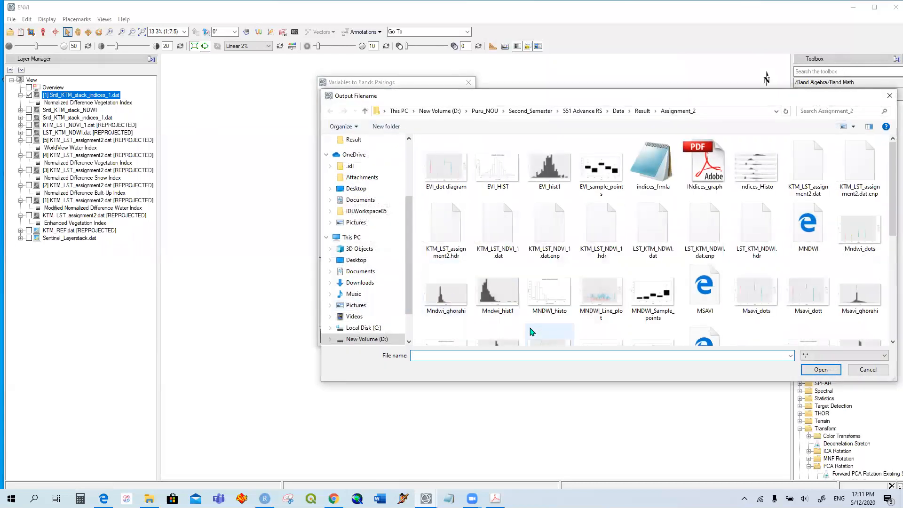
type("S")
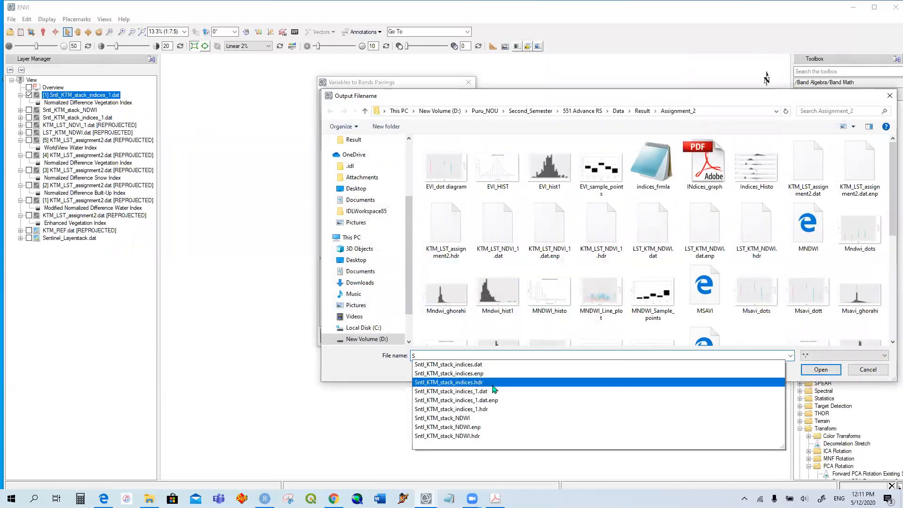
left_click(472, 422)
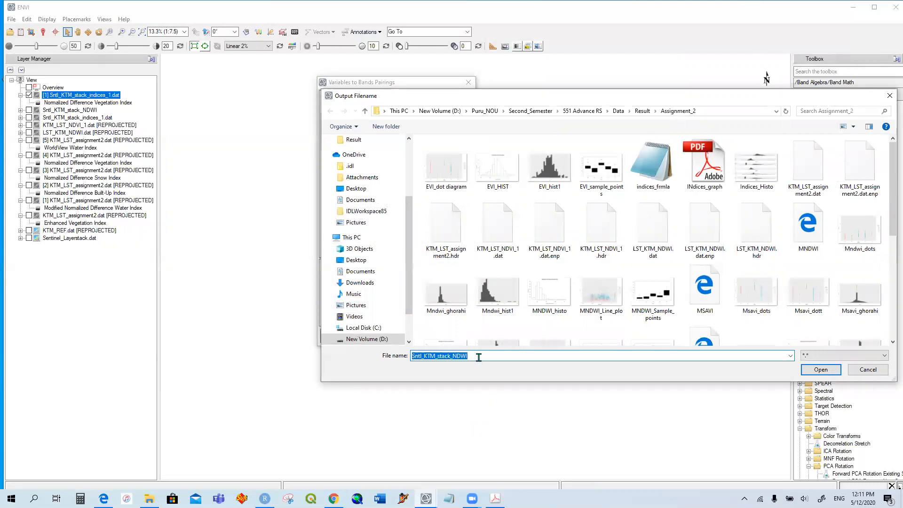
left_click(480, 356)
key("BackSpace")
key("BackSpace")
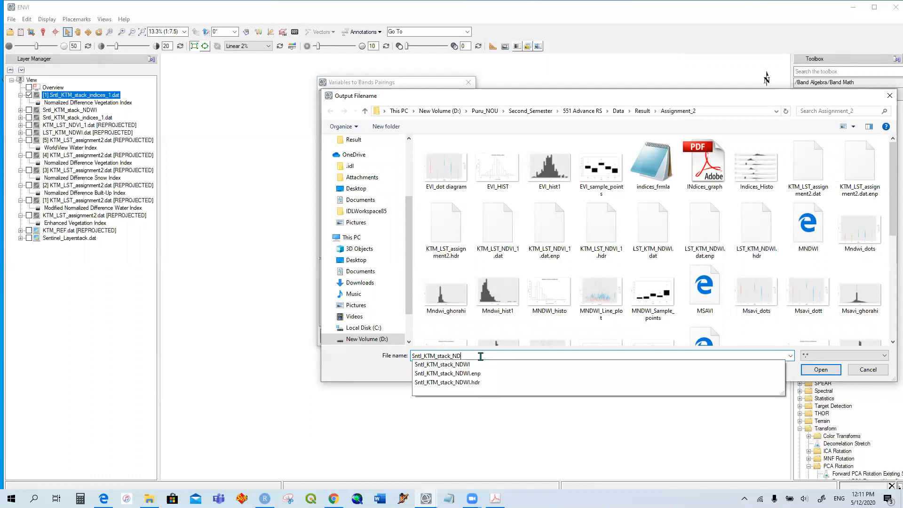
type("V")
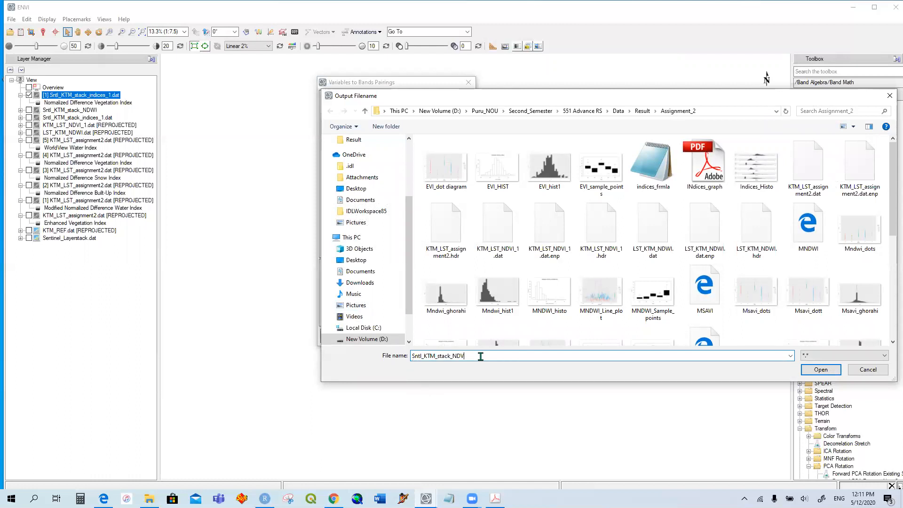
left_click(812, 367)
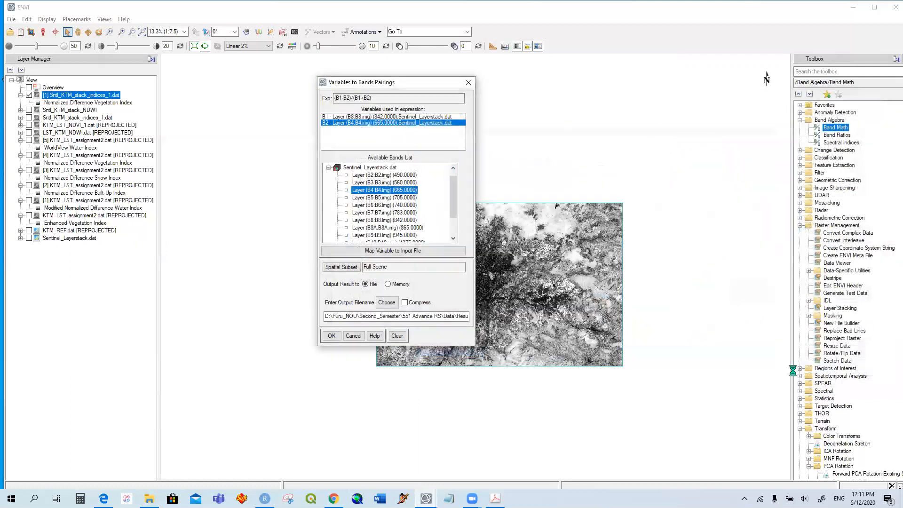
left_click(333, 336)
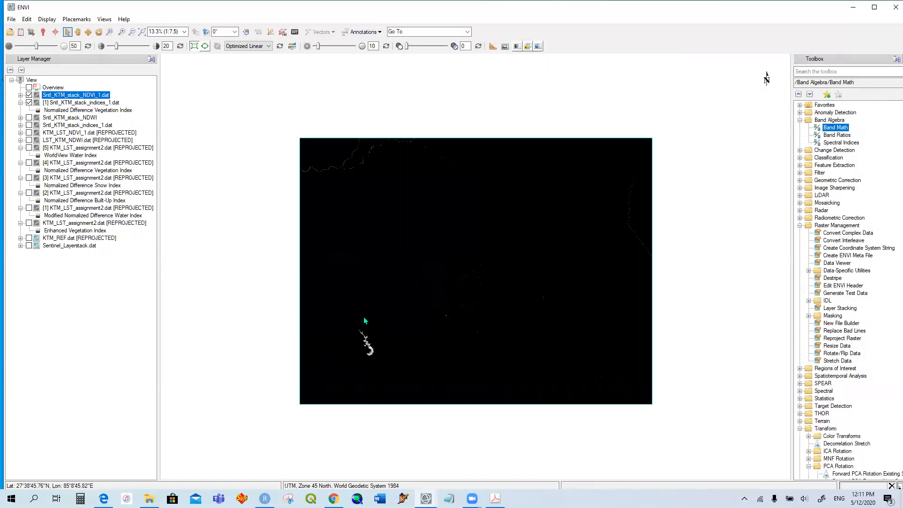
- Expand the Sntl_KTM_stack_NDVI_1.dat layer and toggle its visibility to compare it with the Spectral Indices vegetation layer below
left_click(20, 95)
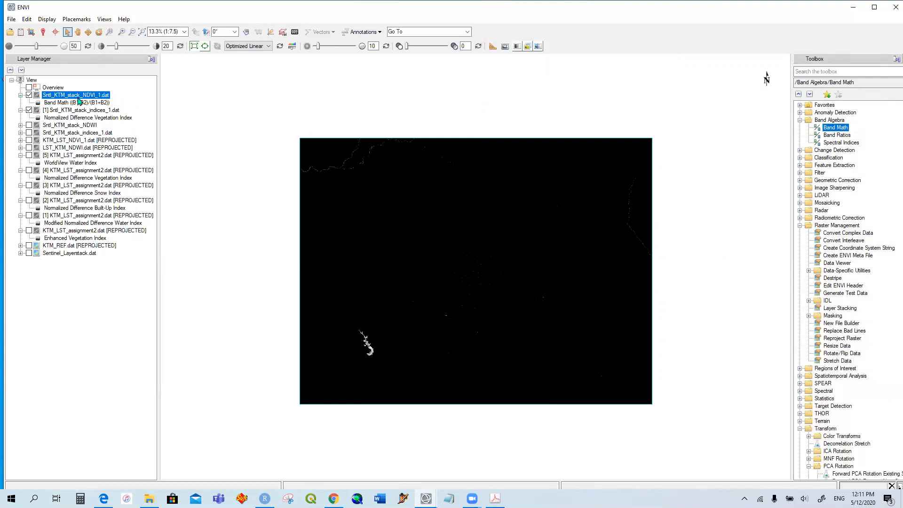
left_click(29, 95)
left_click(29, 96)
left_click(29, 95)
left_click(28, 95)
left_click(28, 95)
left_click(29, 96)
- Remove Sntl_KTM_stack_NDVI_1.dat from the open files in an enlarged Data Manager and close the manager
left_click(21, 31)
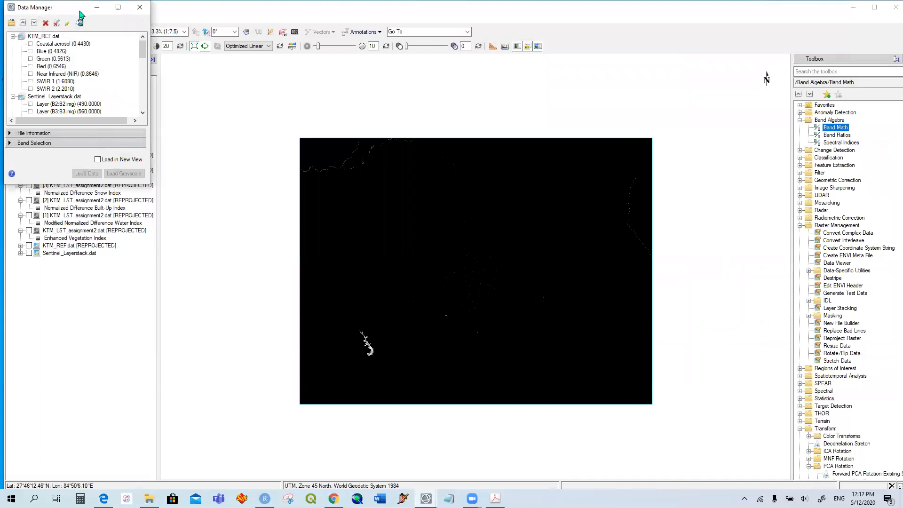
left_click_drag(77, 8, 260, 111)
left_click_drag(238, 287, 239, 411)
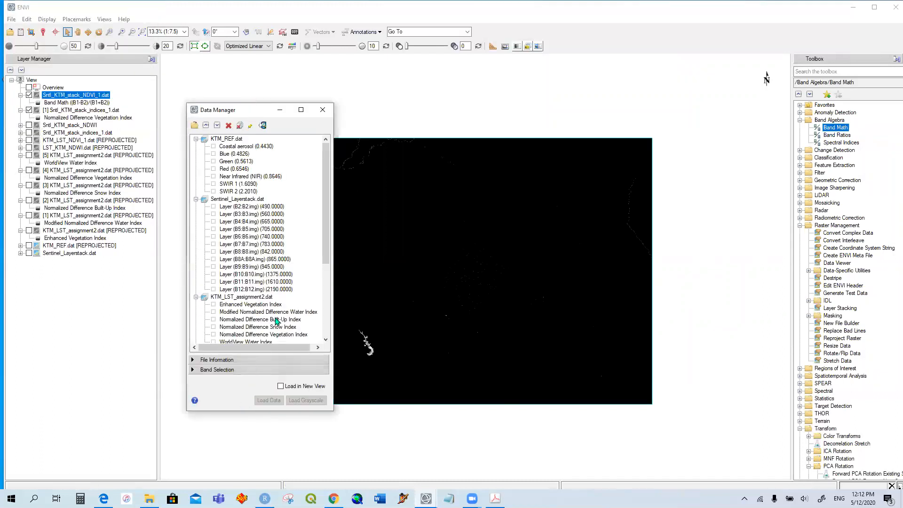
scroll(293, 259, "down", 5)
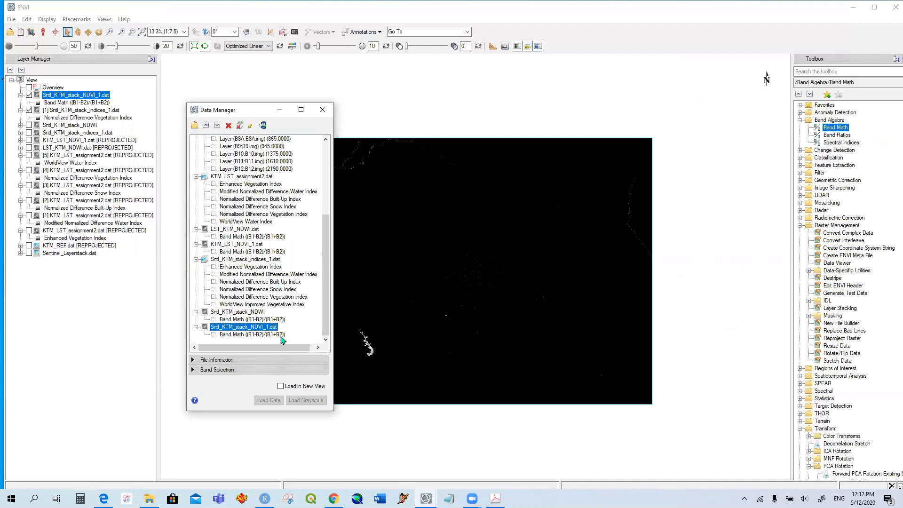
left_click(228, 125)
left_click(323, 110)
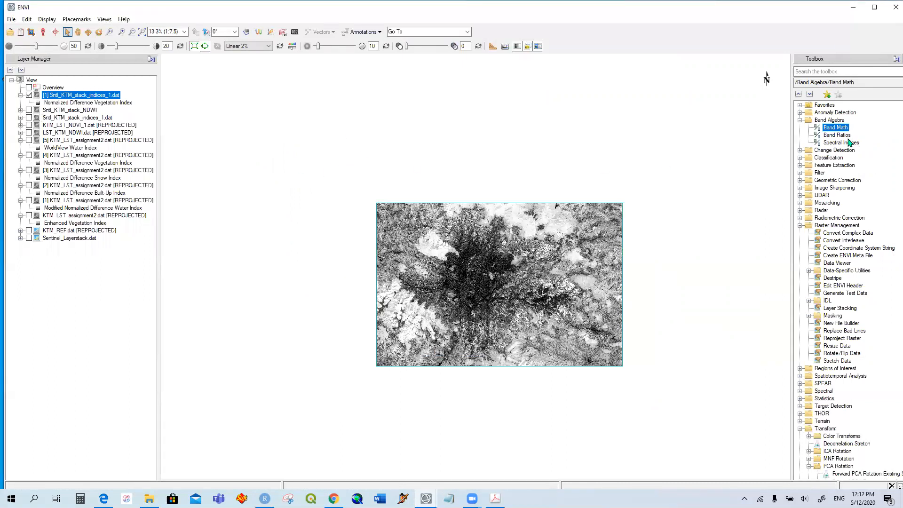
- Restart Band Math with the expression (B1-B2)/(B1+B2) and collapse the other files in the available bands to reach the Sentinel_Layerstack.dat bands
double_click(836, 128)
left_click(350, 205)
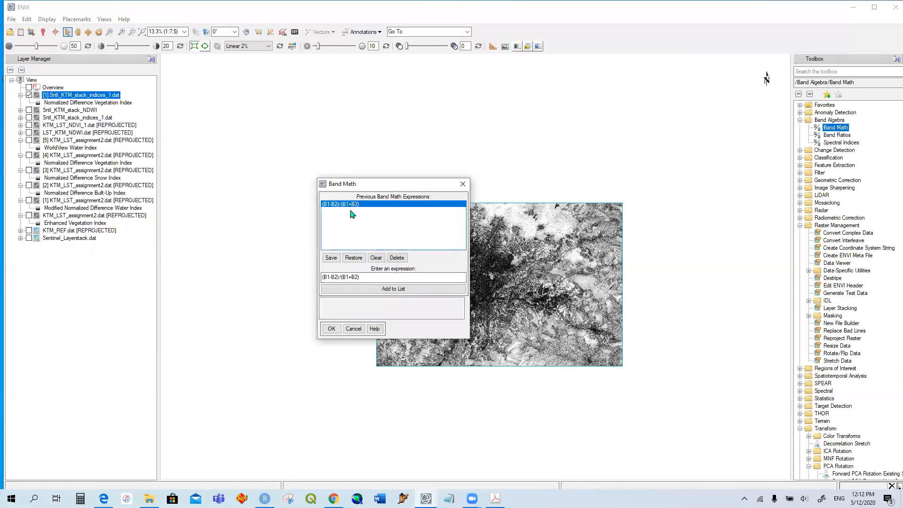
left_click(332, 329)
left_click(328, 190)
left_click(328, 168)
left_click(328, 183)
left_click(329, 190)
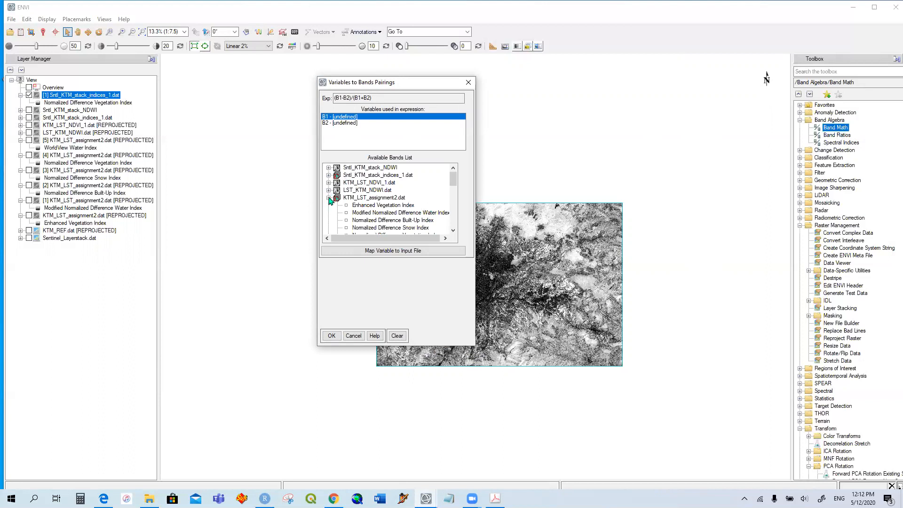
left_click(328, 198)
scroll(427, 197, "down", 2)
scroll(428, 197, "up", 2)
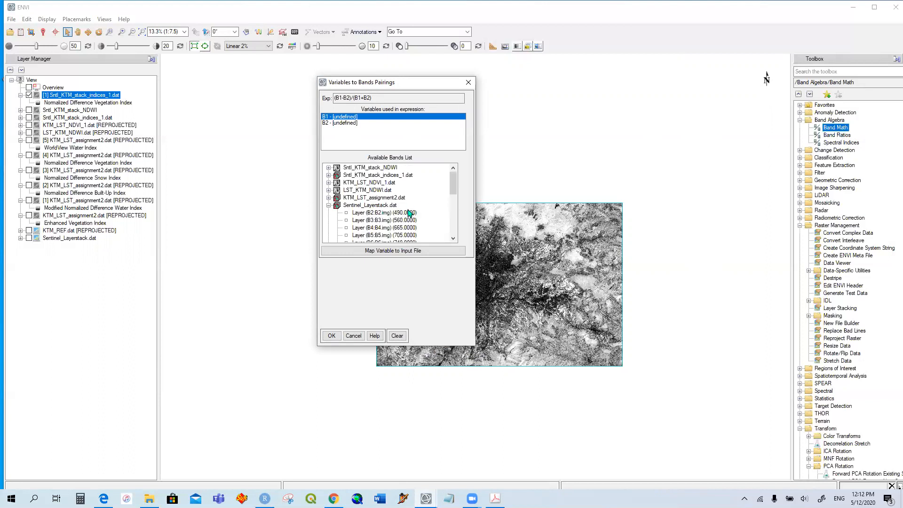
scroll(411, 214, "down", 1)
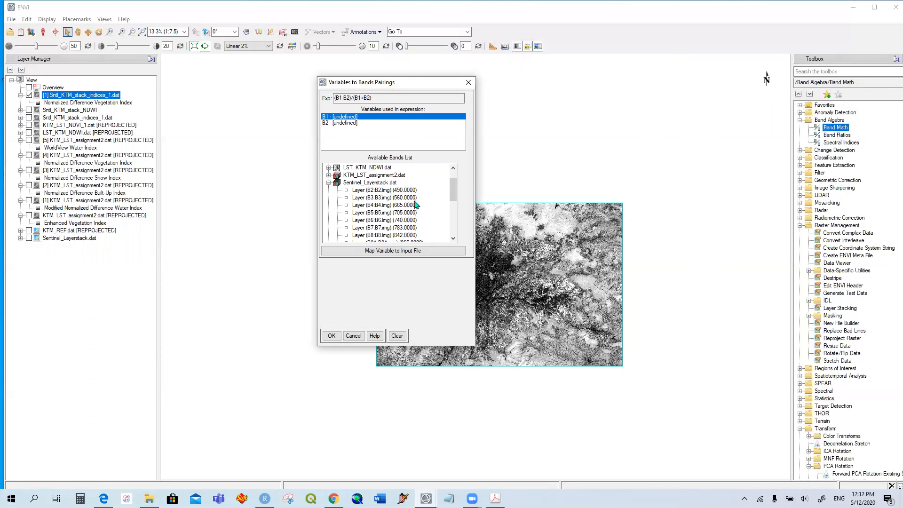
- Pair B1 with the Sentinel_Layerstack.dat band B8 (842) and B2 with its band B4 (665)
scroll(414, 203, "down", 2)
left_click(410, 191)
left_click(356, 123)
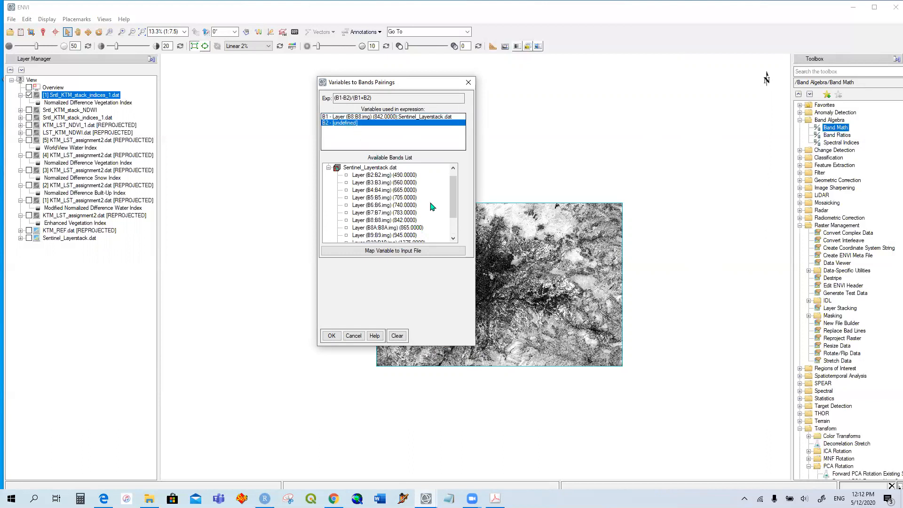
left_click(411, 191)
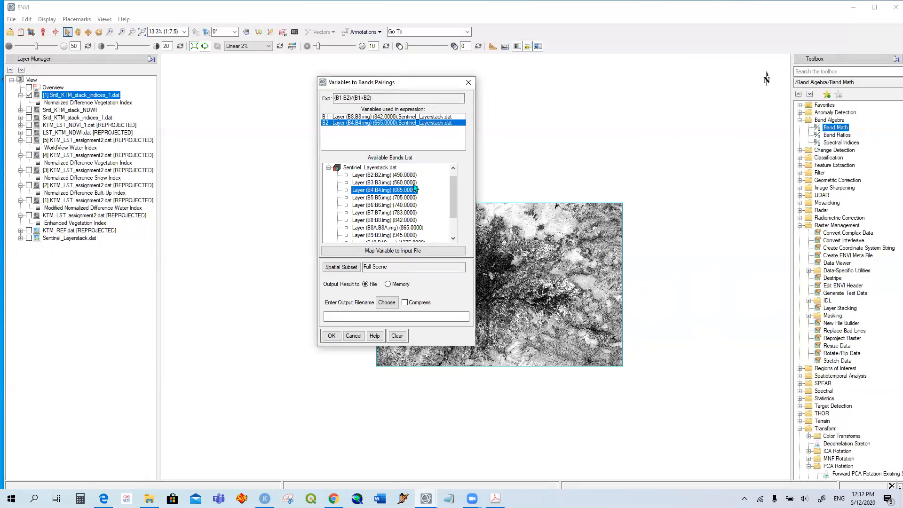
- Run the band math with Sntl_KTM_stack_NDVI_1.dat in the Assignment_2 folder as the output, overwriting the existing file
left_click(388, 303)
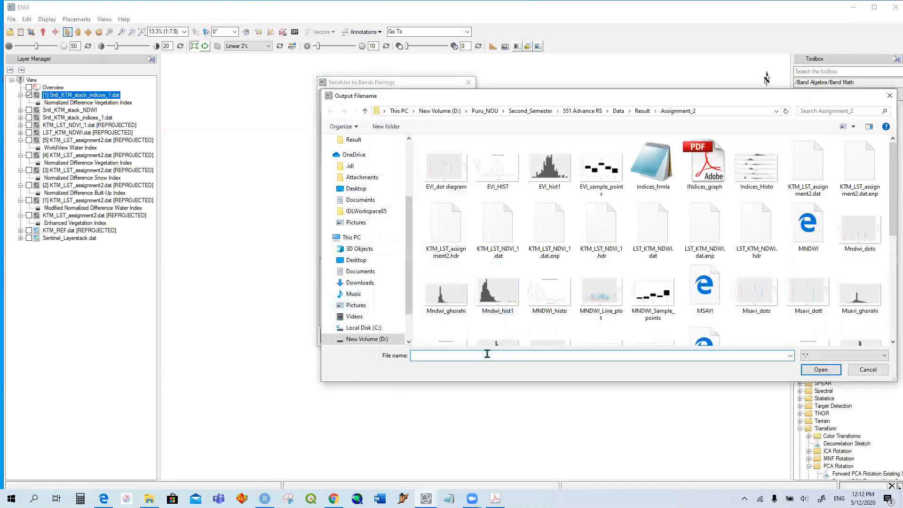
type("s")
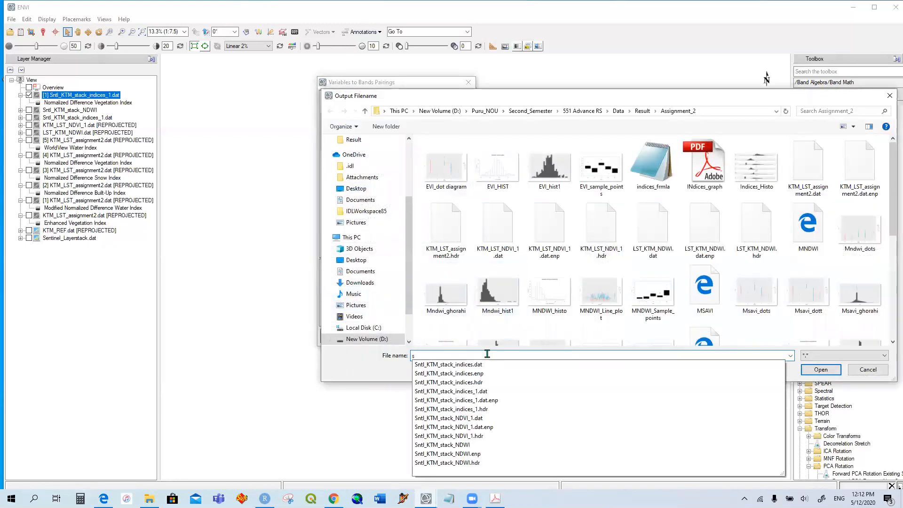
left_click(484, 418)
left_click(821, 369)
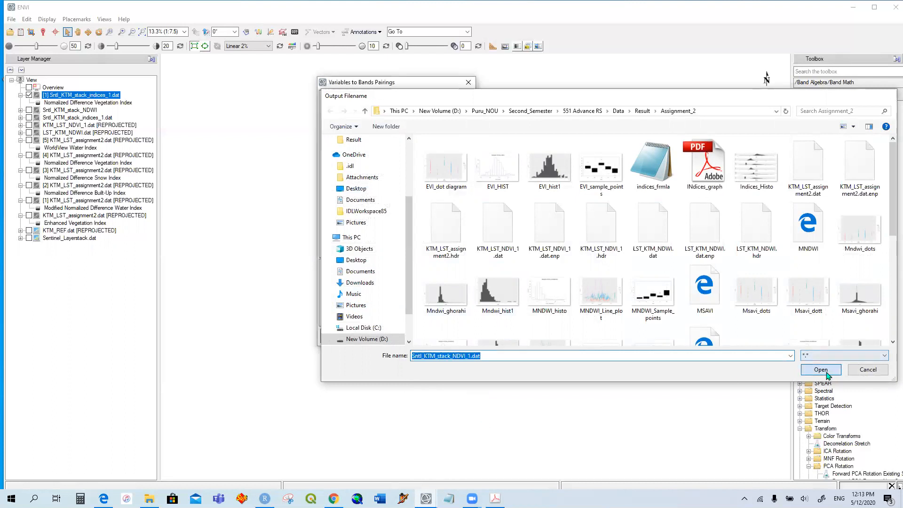
left_click(336, 340)
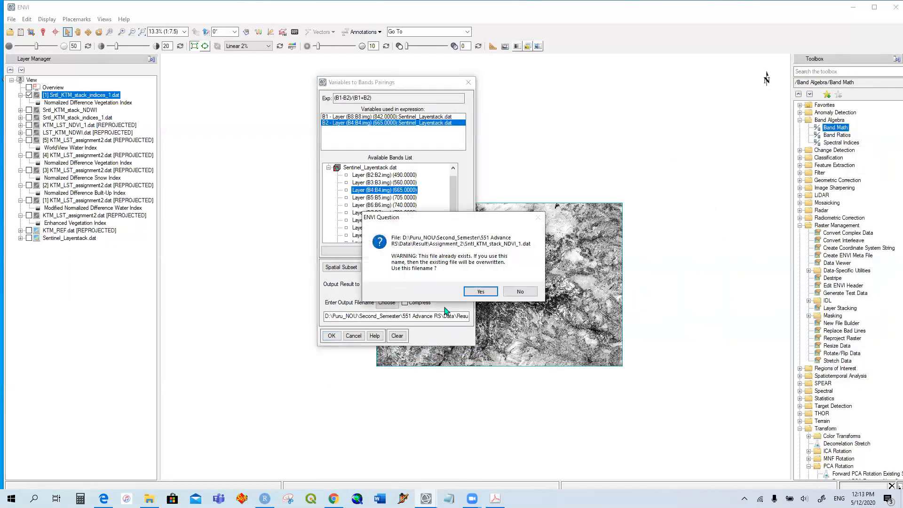
left_click(486, 292)
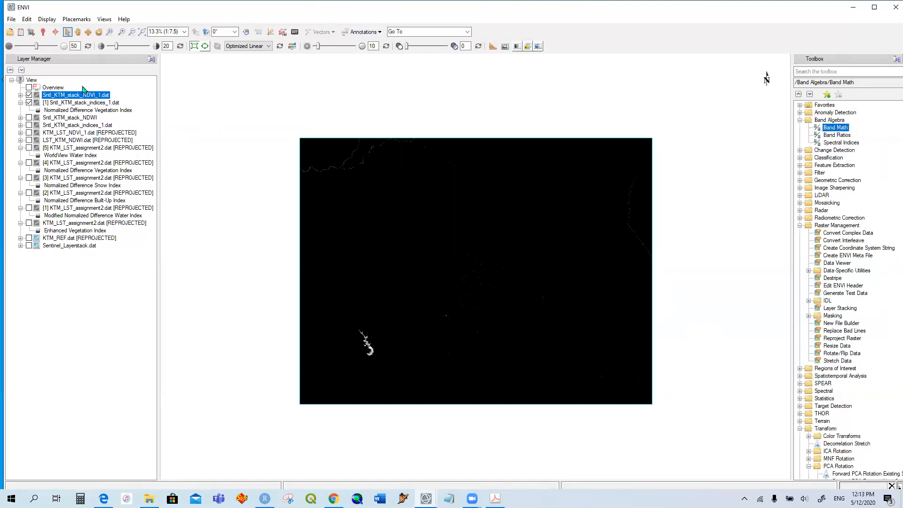
- Remove Sntl_KTM_stack_NDVI_1.dat from the open files in the Data Manager and close the manager
left_click(21, 32)
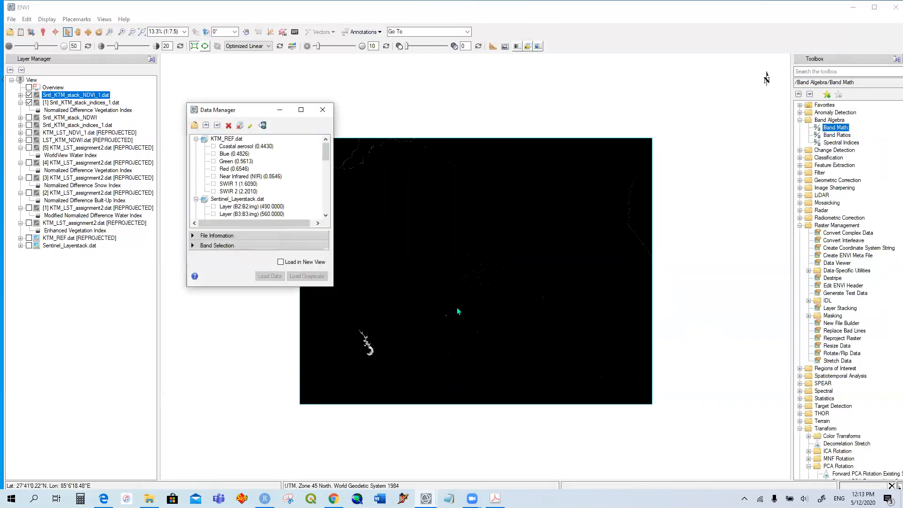
scroll(276, 192, "down", 11)
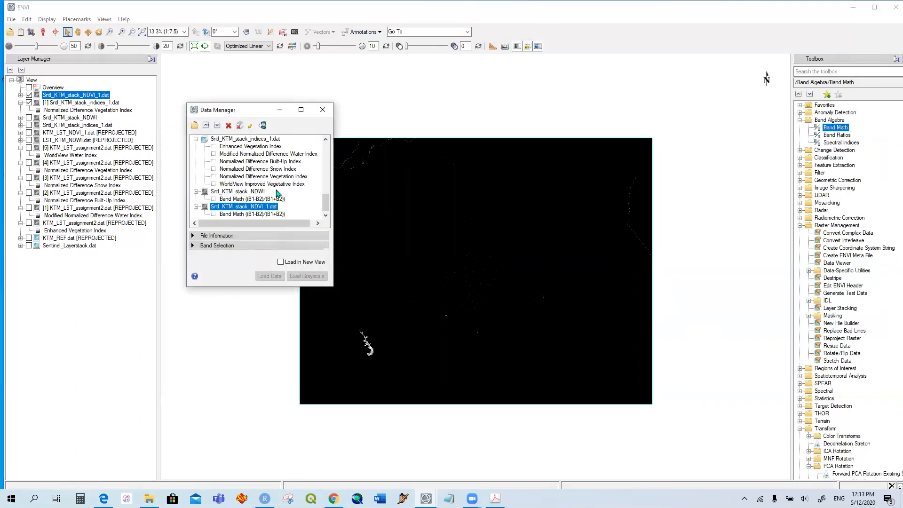
left_click(228, 126)
left_click(323, 109)
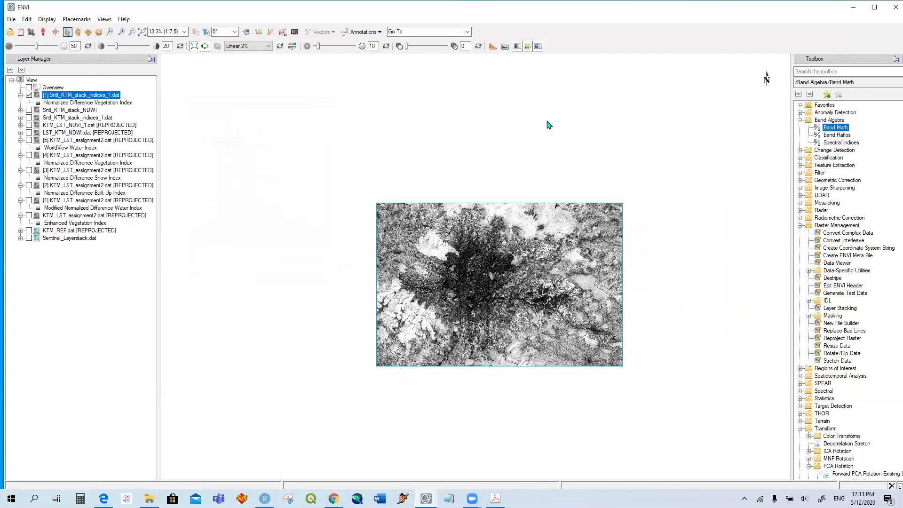
- Restart Band Math with (B1-B2)/(B1+B2), mapping B1 to Sentinel_Layerstack.dat band B8 (842) and B2 to band B4 (665)
double_click(829, 128)
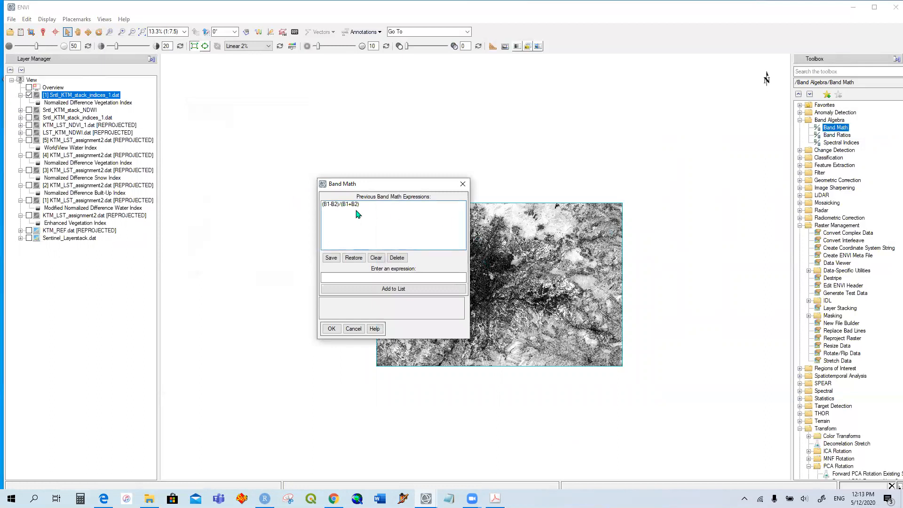
left_click(346, 205)
left_click(331, 328)
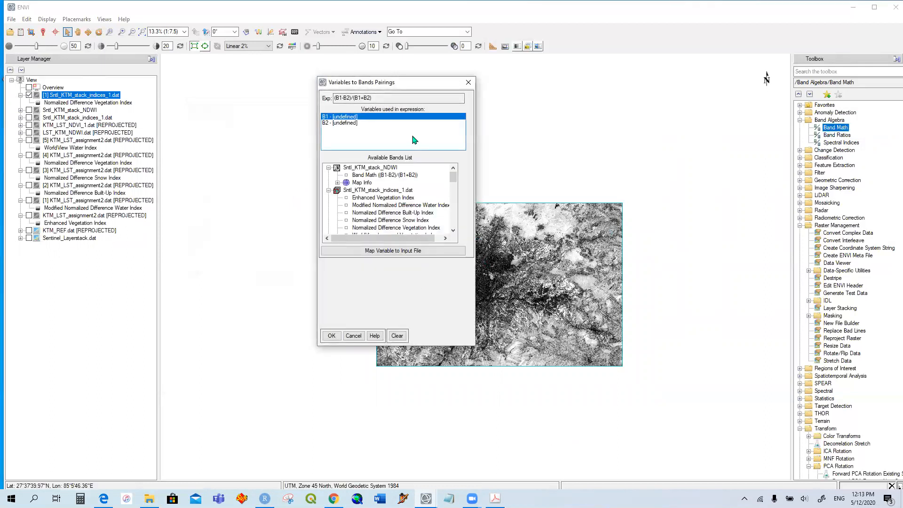
scroll(423, 181, "down", 8)
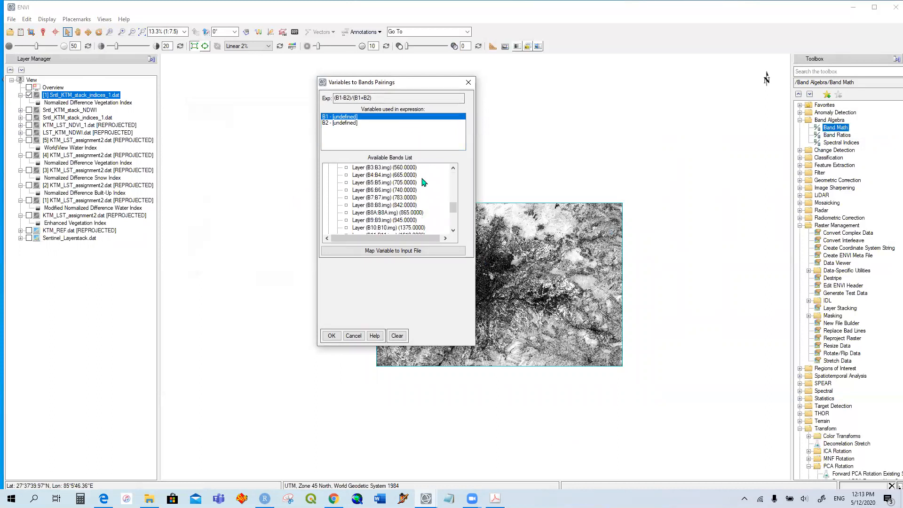
left_click(403, 205)
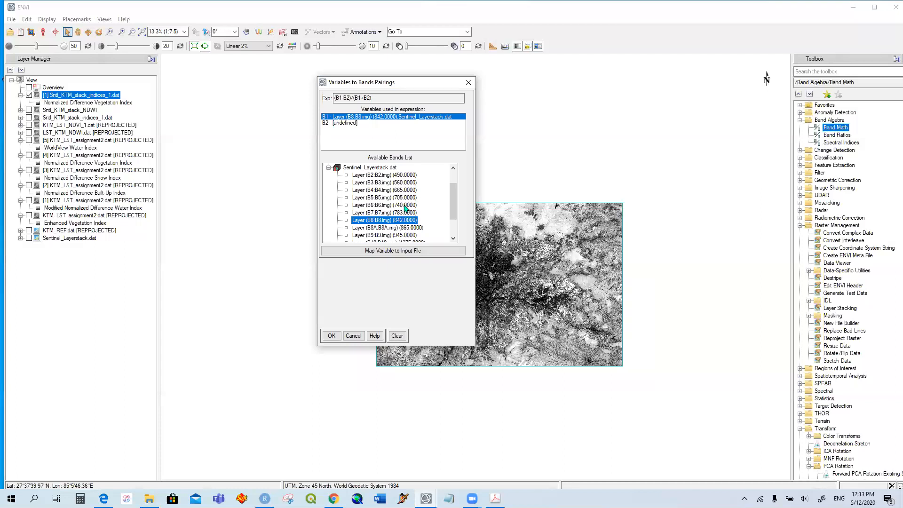
left_click(413, 190)
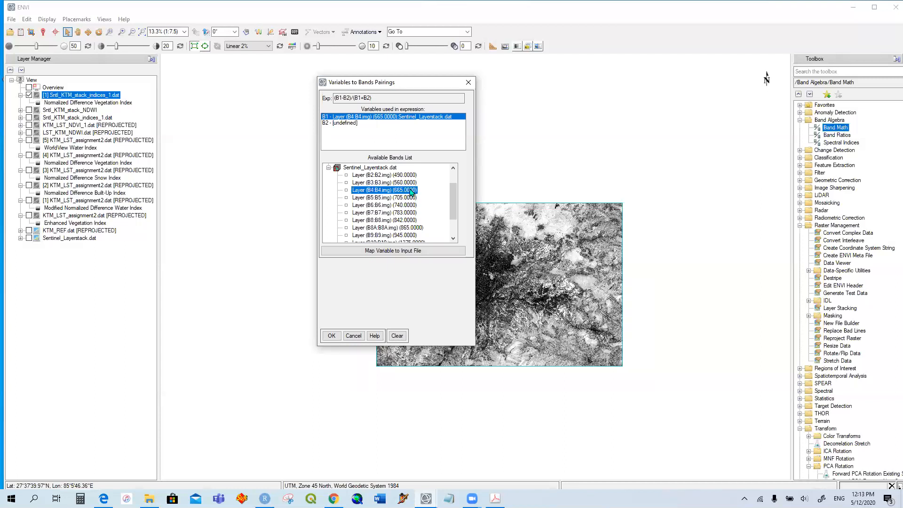
left_click(396, 220)
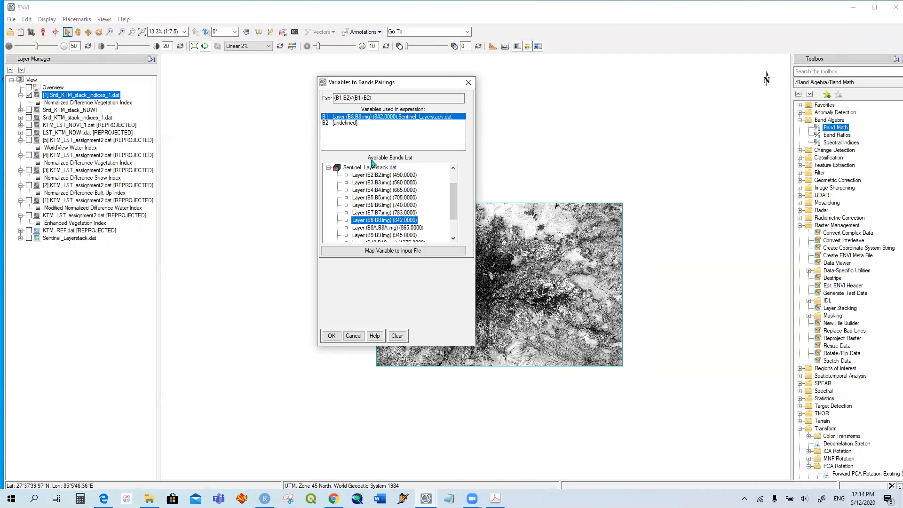
left_click(349, 123)
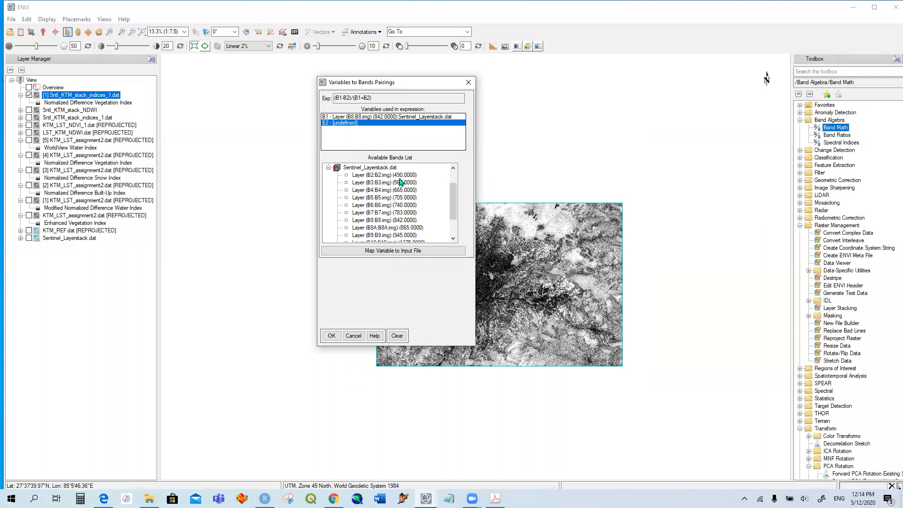
left_click(408, 190)
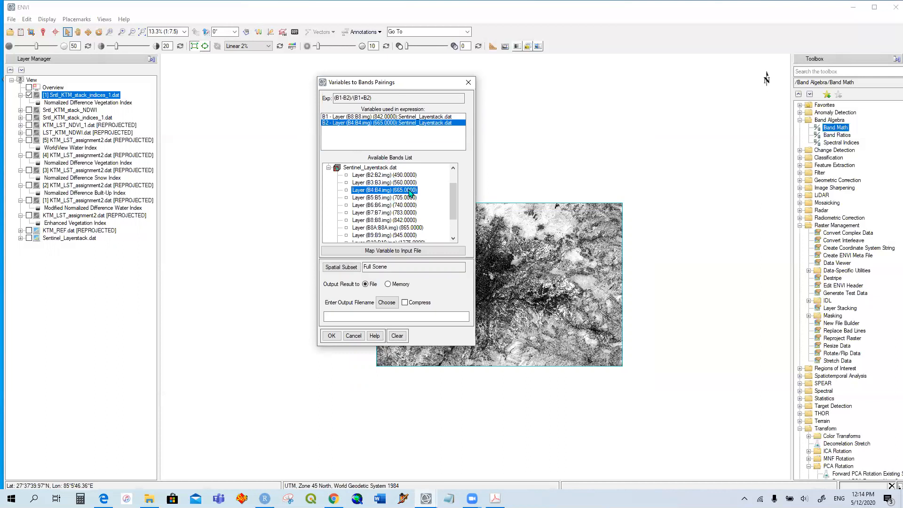
- Choose the existing Sntl_KTM_stack_NDVI_1.dat as the output file and run the band math, allowing the overwrite
left_click(386, 302)
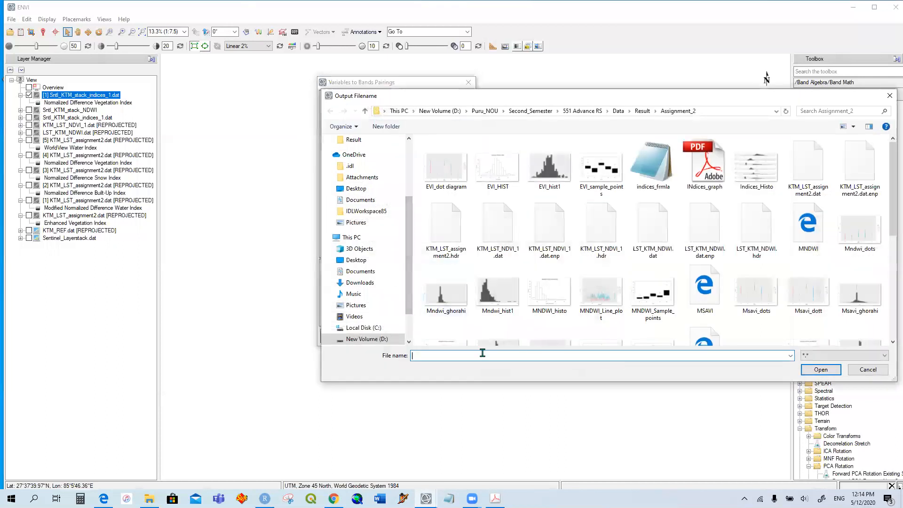
type("s")
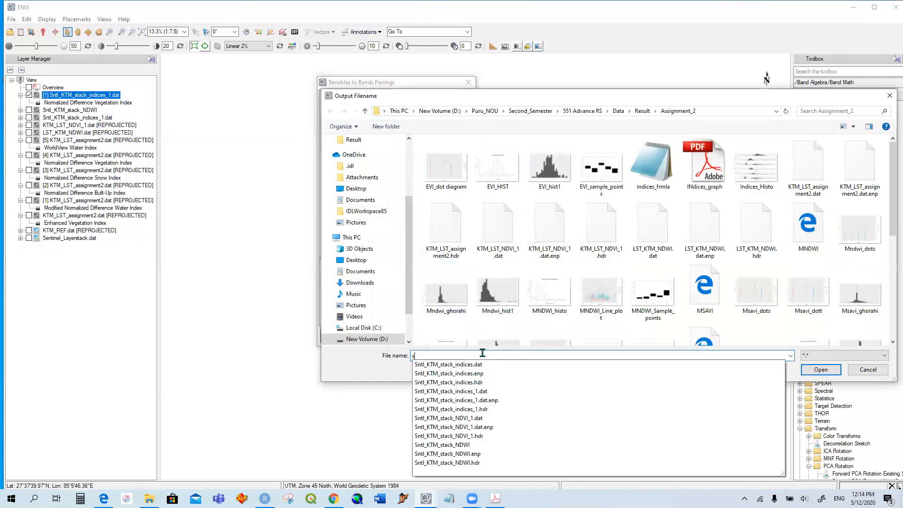
left_click(486, 418)
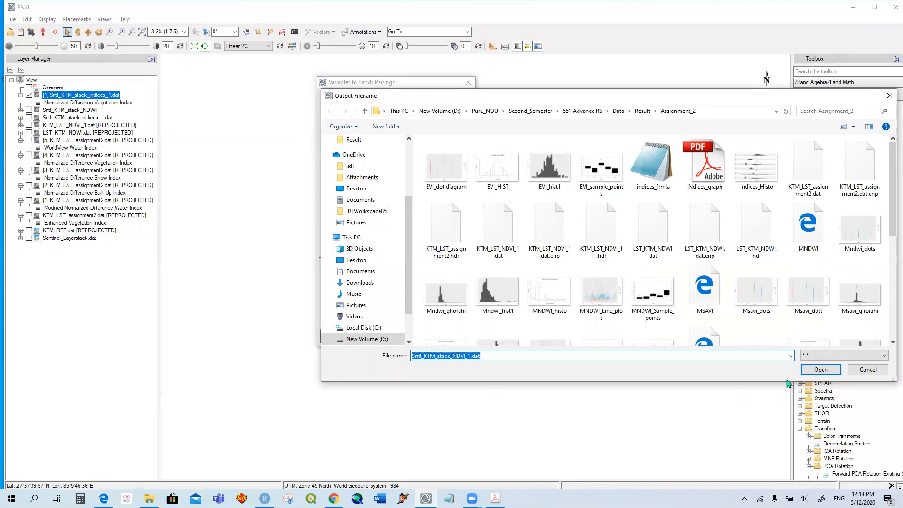
left_click(821, 370)
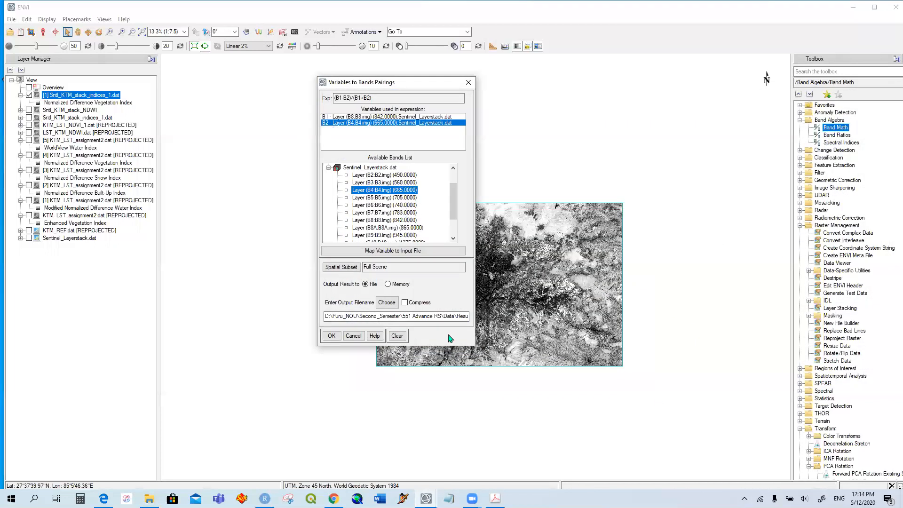
left_click(331, 336)
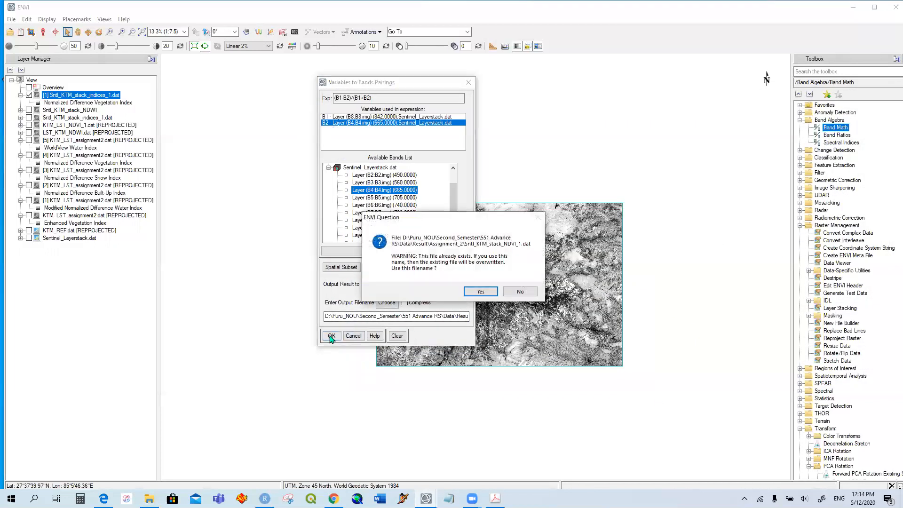
left_click(481, 292)
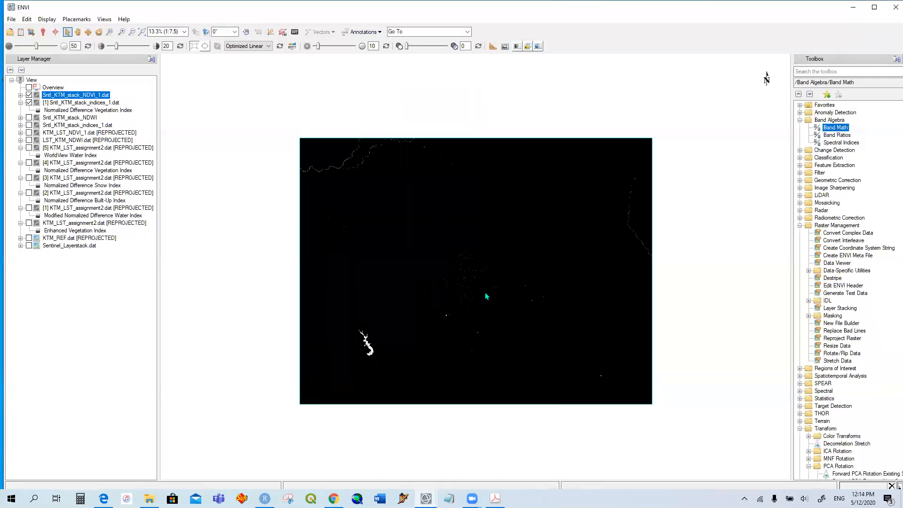
- Remove the Sntl_KTM_stack_NDVI_1.dat layer from the view and its file from the Data Manager, and close the manager
right_click(98, 98)
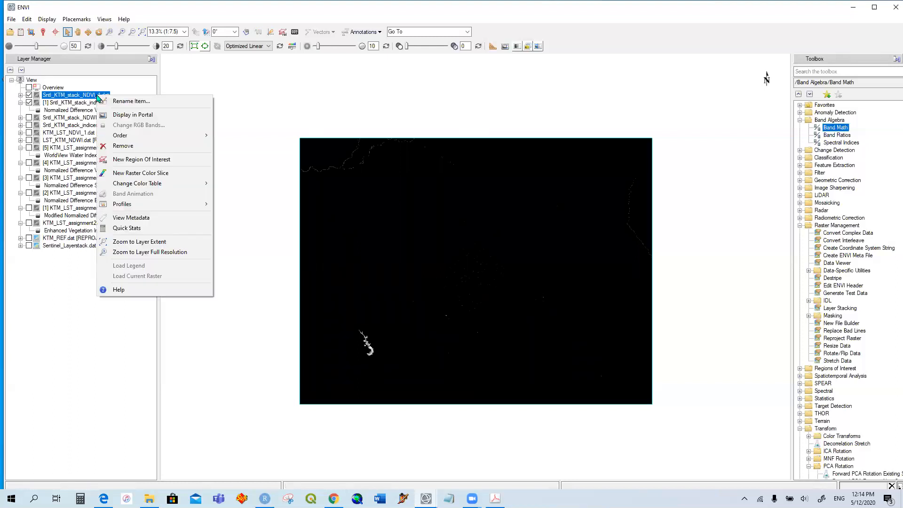
left_click(139, 147)
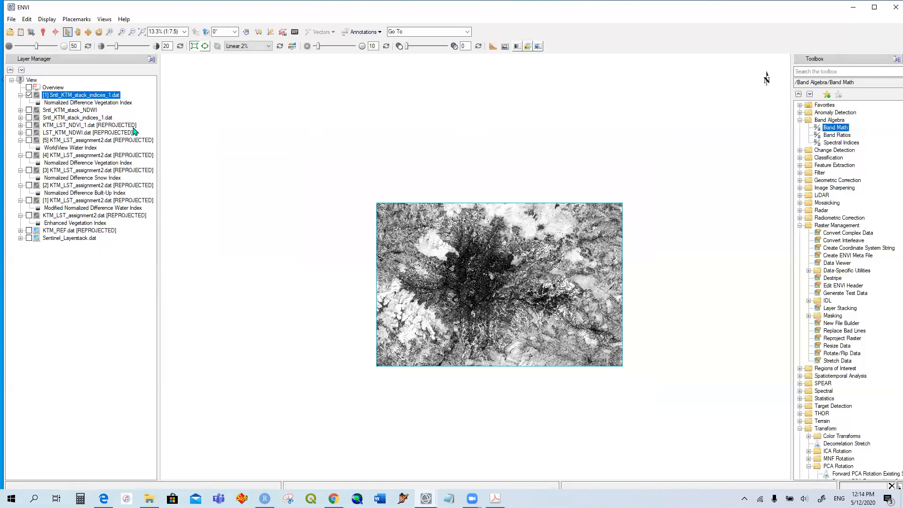
left_click(31, 33)
scroll(254, 198, "down", 5)
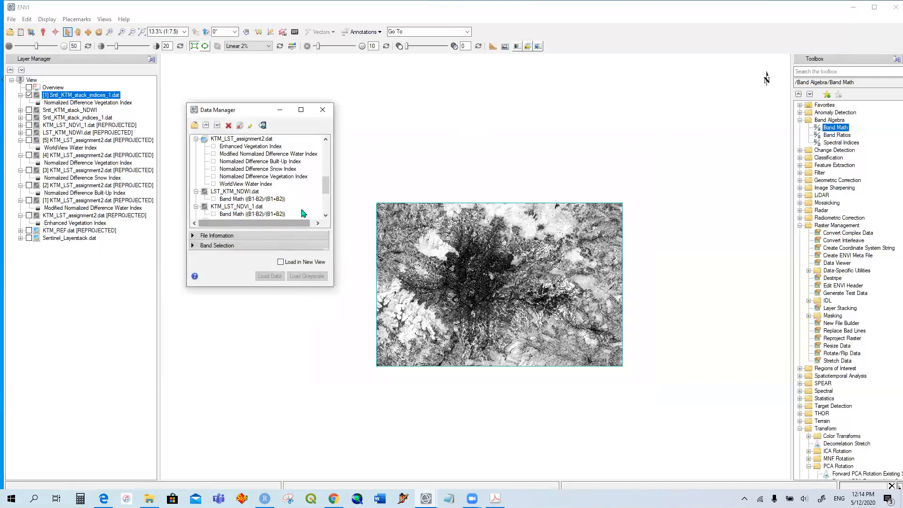
left_click(229, 126)
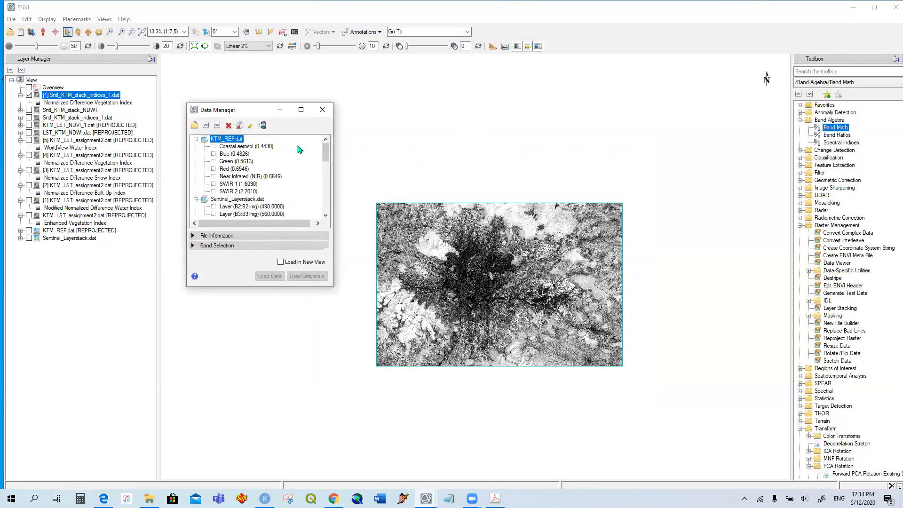
left_click(322, 109)
double_click(835, 128)
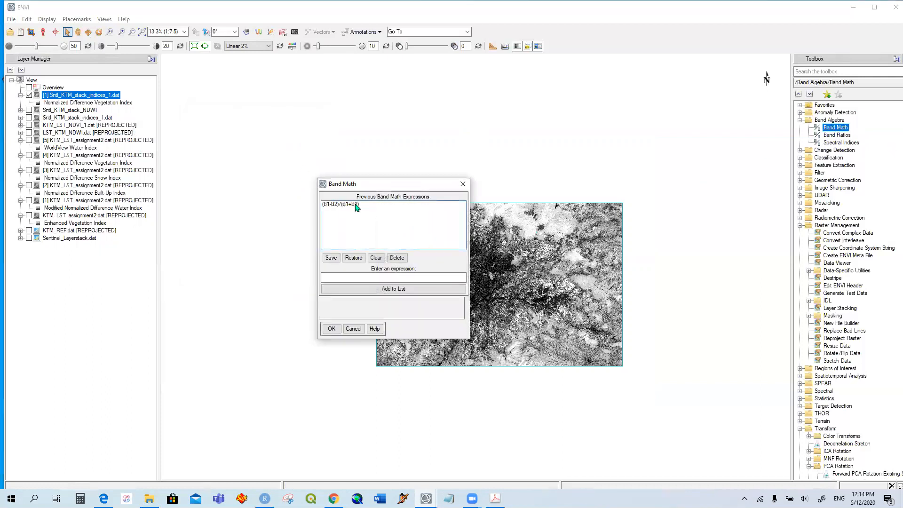
left_click(357, 204)
left_click(331, 329)
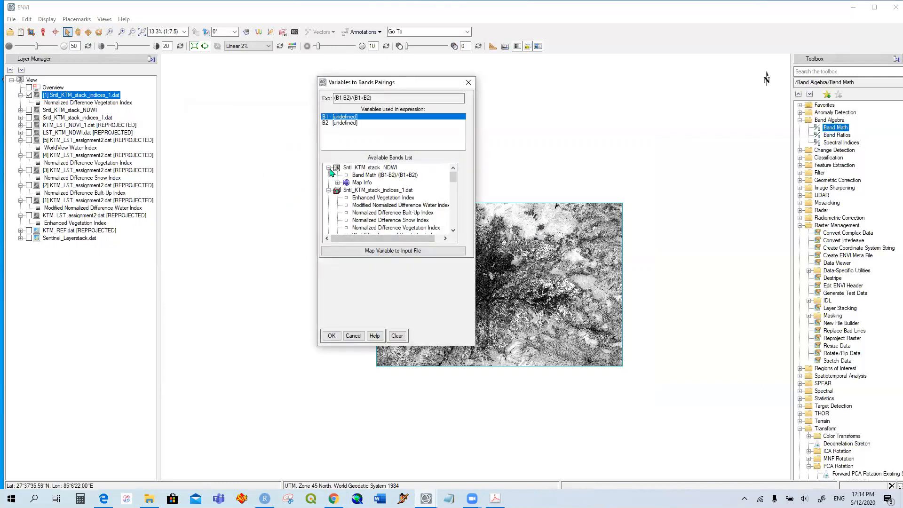
left_click(329, 168)
left_click(329, 175)
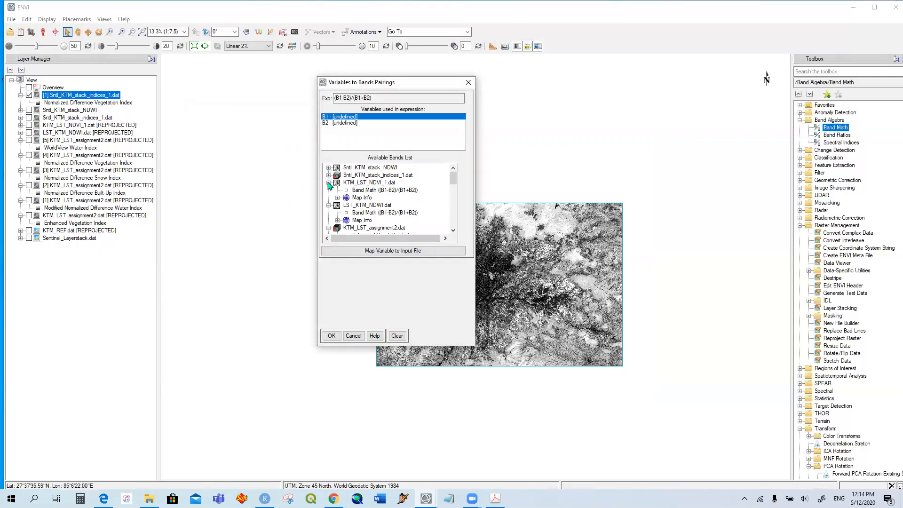
left_click(329, 182)
left_click(329, 190)
left_click(328, 198)
scroll(390, 212, "down", 3)
scroll(390, 211, "up", 3)
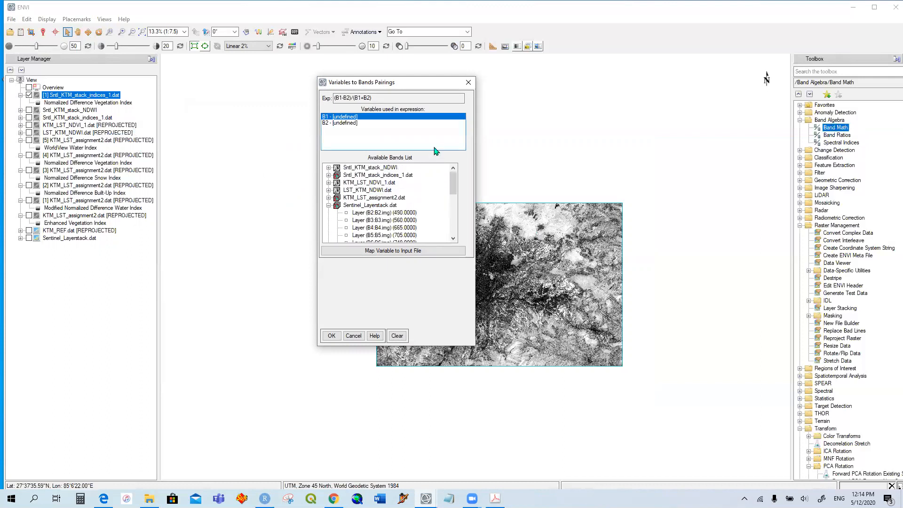
left_click(468, 83)
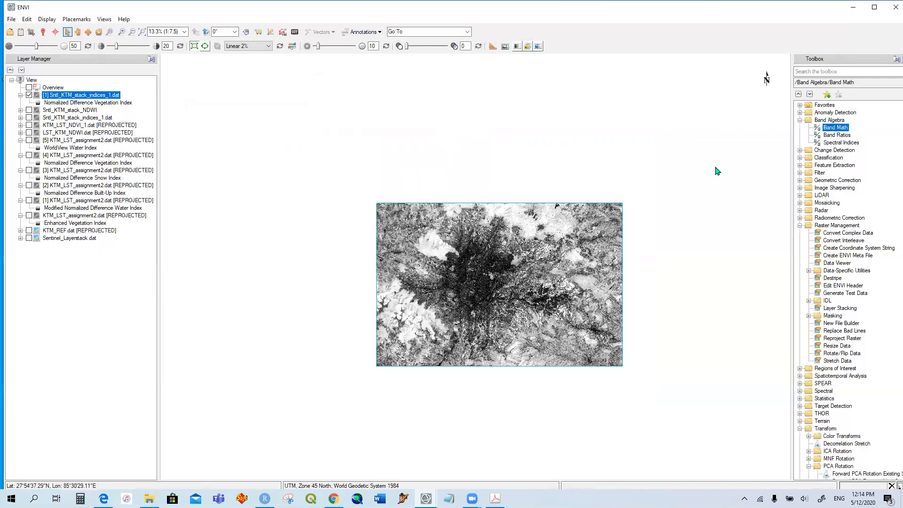
- Start Band Math with (B1-B2)/(B1+B2), mapping B1 to Sentinel_Layerstack.dat band B8A (865) and B2 to band B4 (665)
double_click(835, 127)
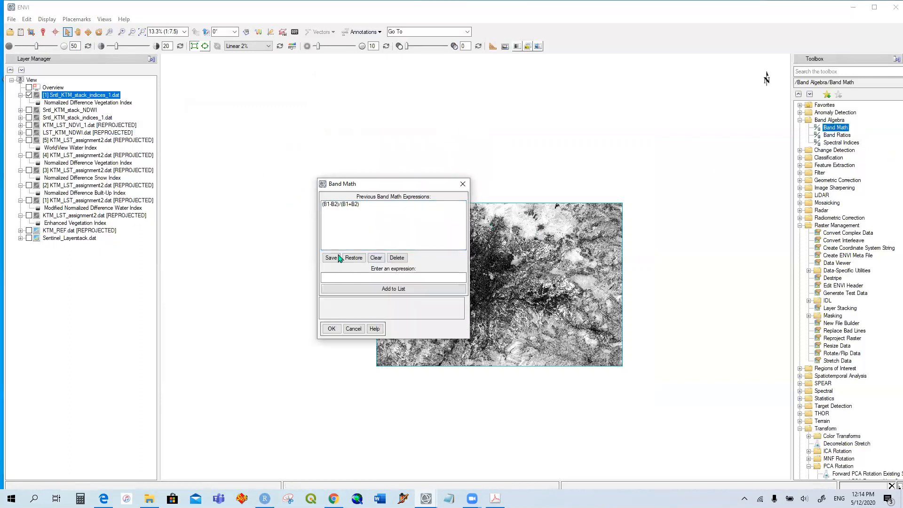
left_click(339, 204)
left_click(332, 328)
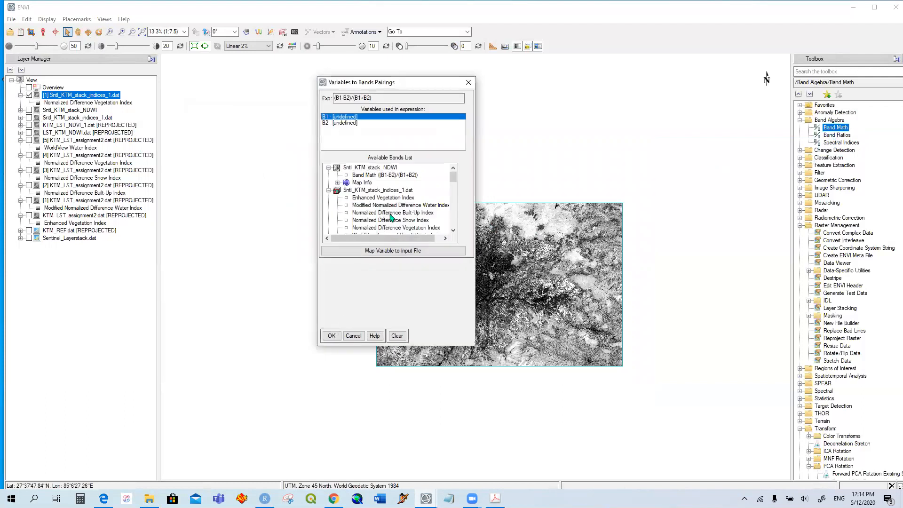
left_click(329, 168)
left_click(329, 175)
left_click(329, 183)
left_click(328, 190)
left_click(328, 198)
left_click(455, 206)
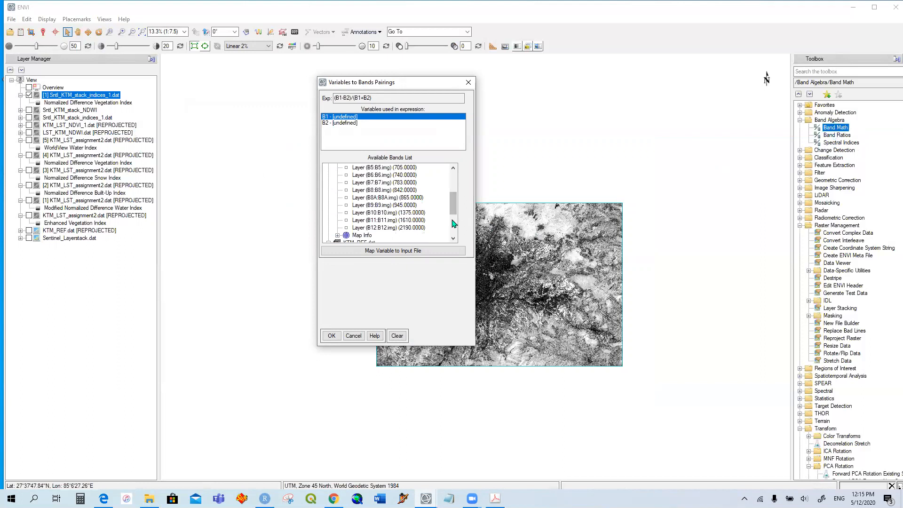
left_click(418, 198)
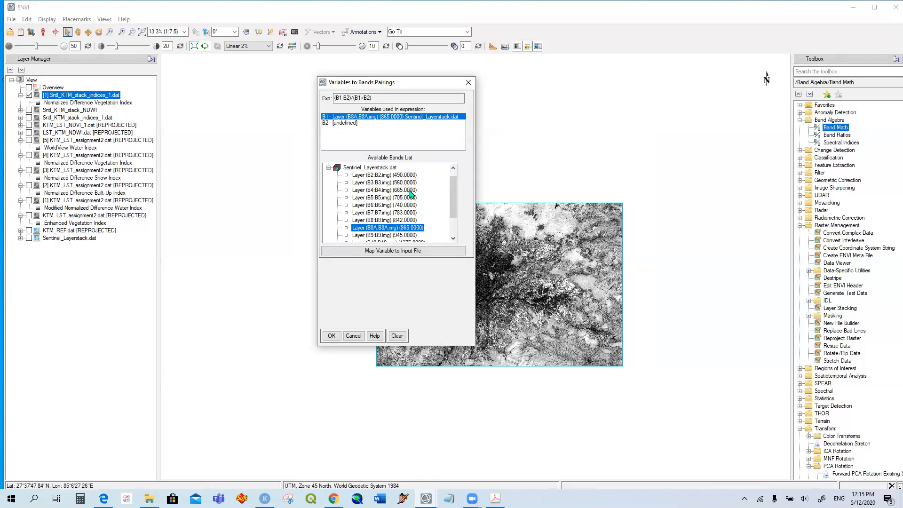
left_click(348, 123)
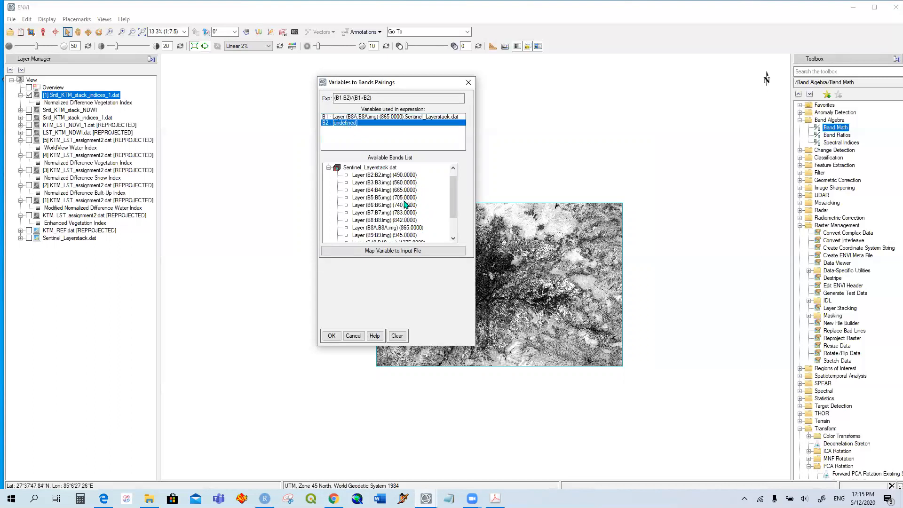
left_click(408, 190)
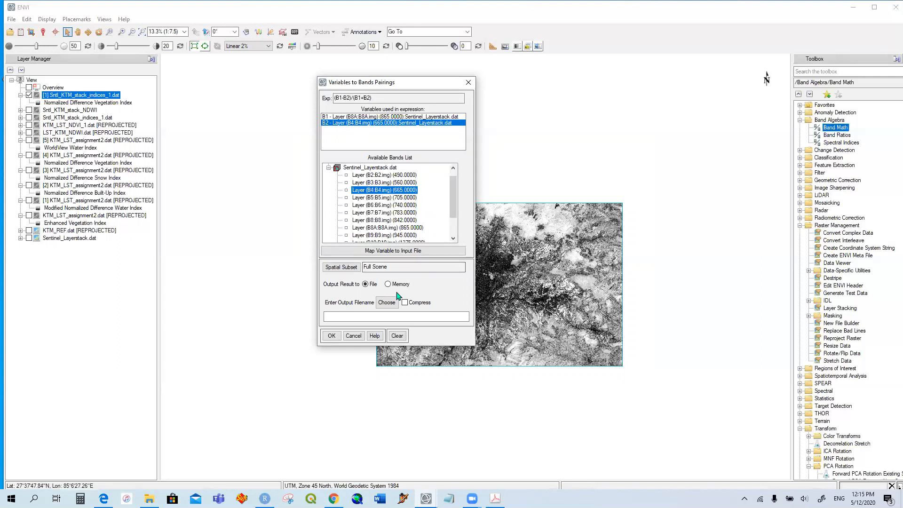
- Limit the band math's spatial subset to the extent of the KTM_REF.dat file
left_click(341, 268)
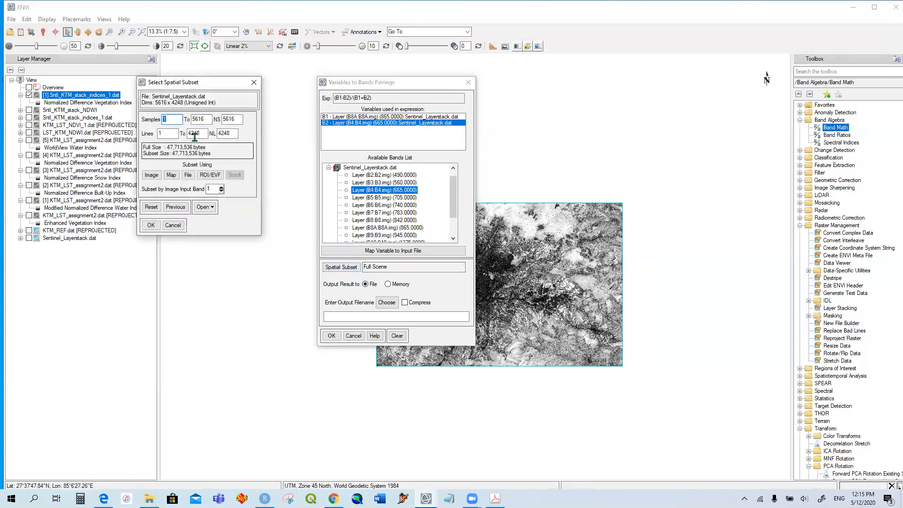
left_click(171, 176)
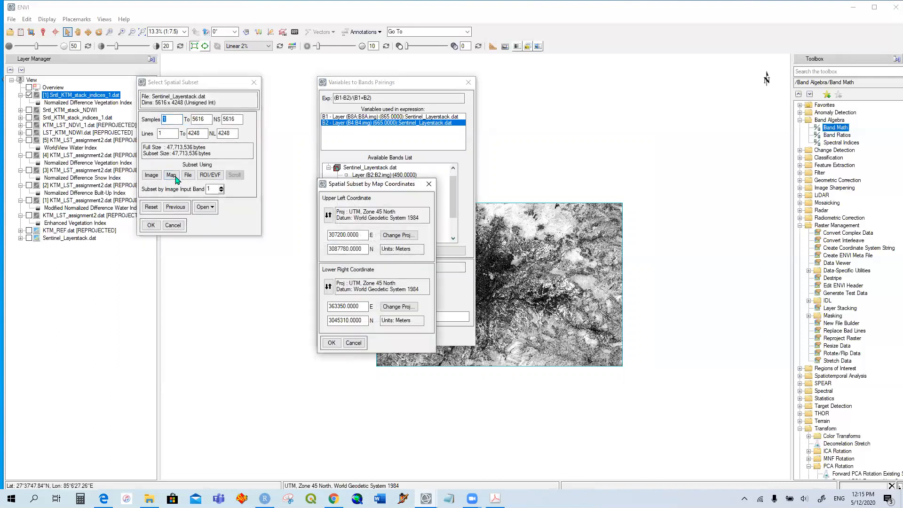
left_click(429, 184)
left_click(187, 175)
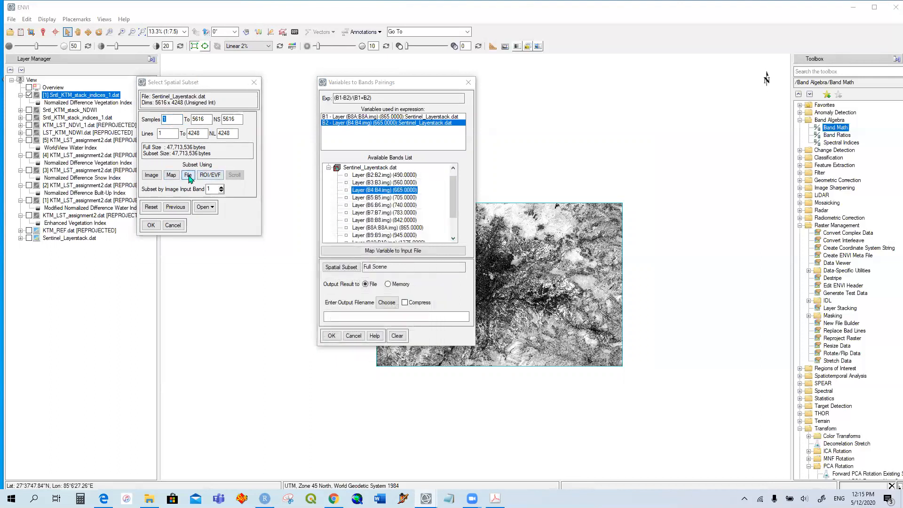
left_click(171, 136)
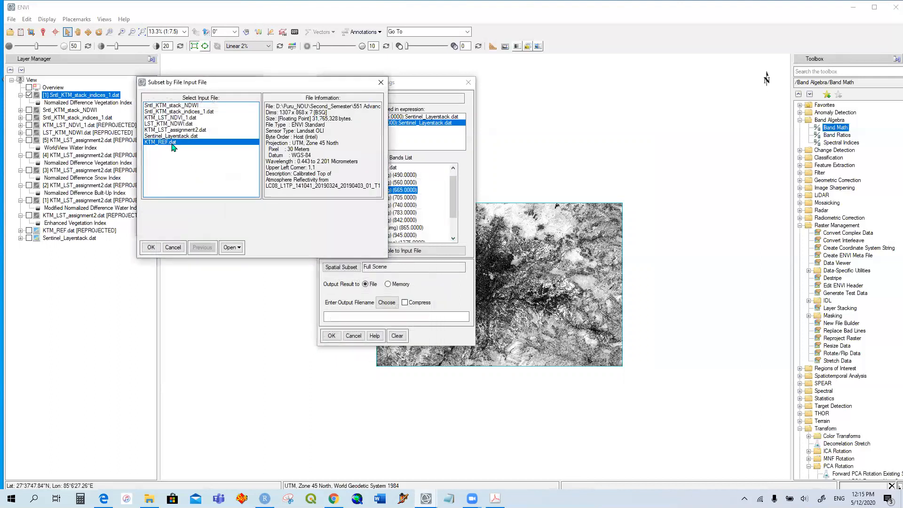
left_click(151, 247)
left_click(151, 225)
- Set the existing Sntl_KTM_stack_NDVI_1.dat as the output file and run the calculation, overwriting the old file
left_click(387, 303)
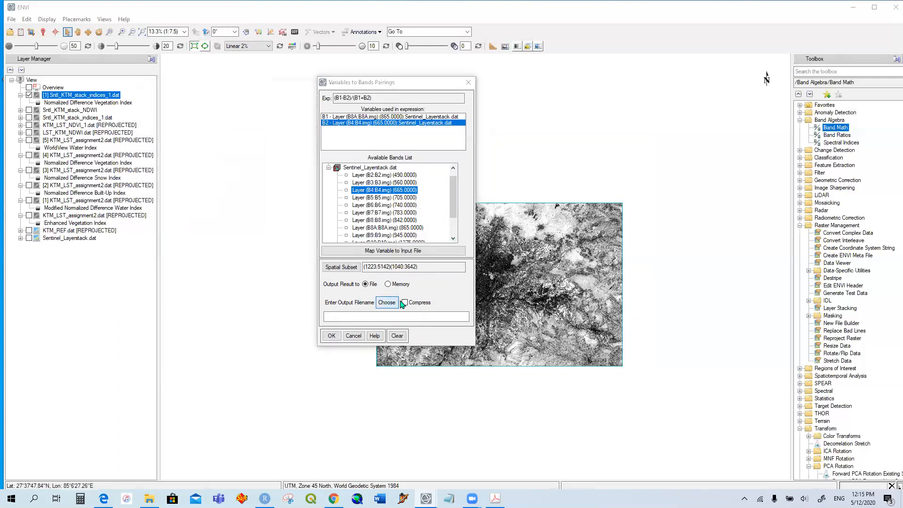
type("s")
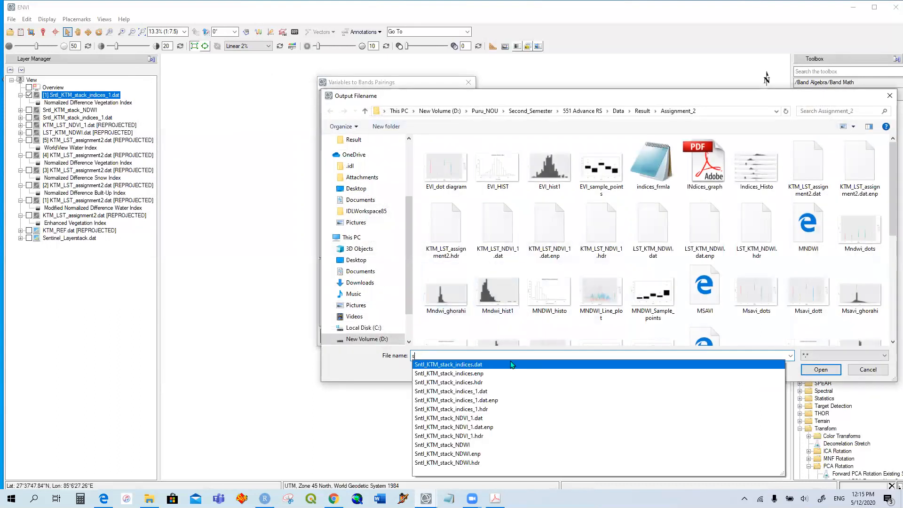
left_click(495, 418)
left_click(810, 370)
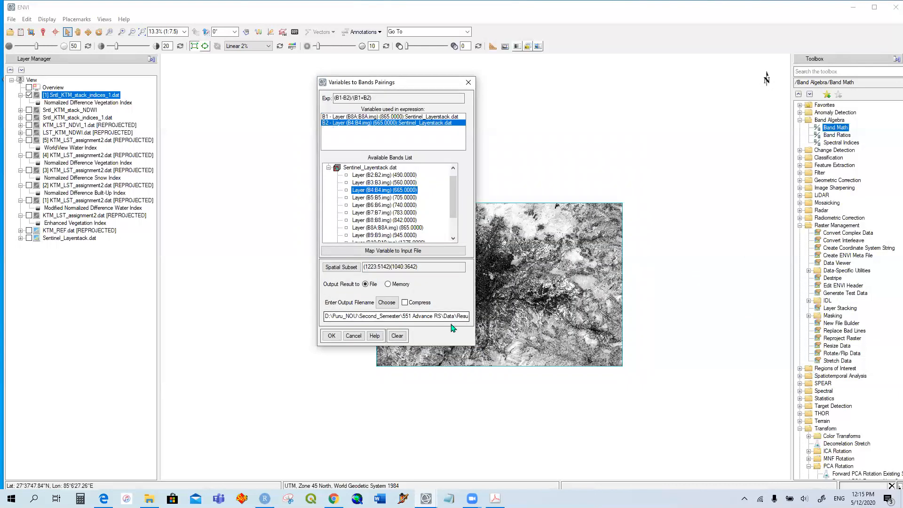
left_click(336, 338)
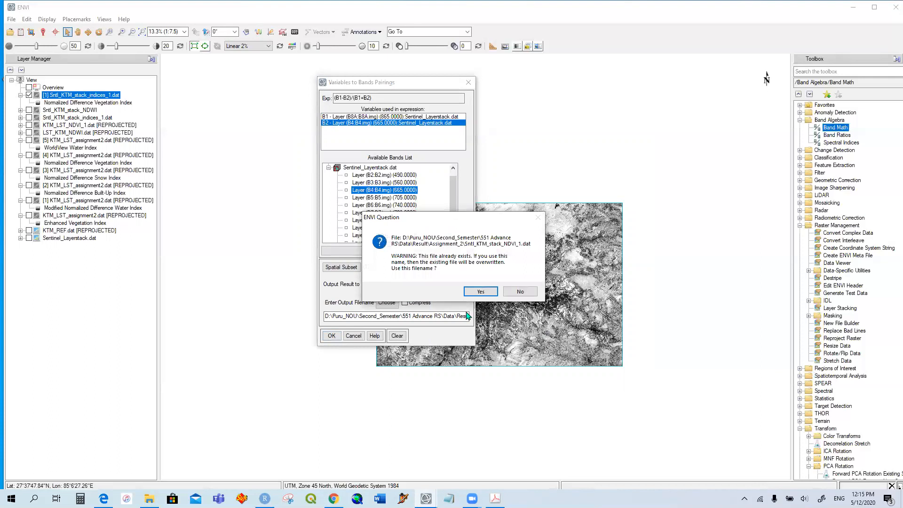
left_click(484, 294)
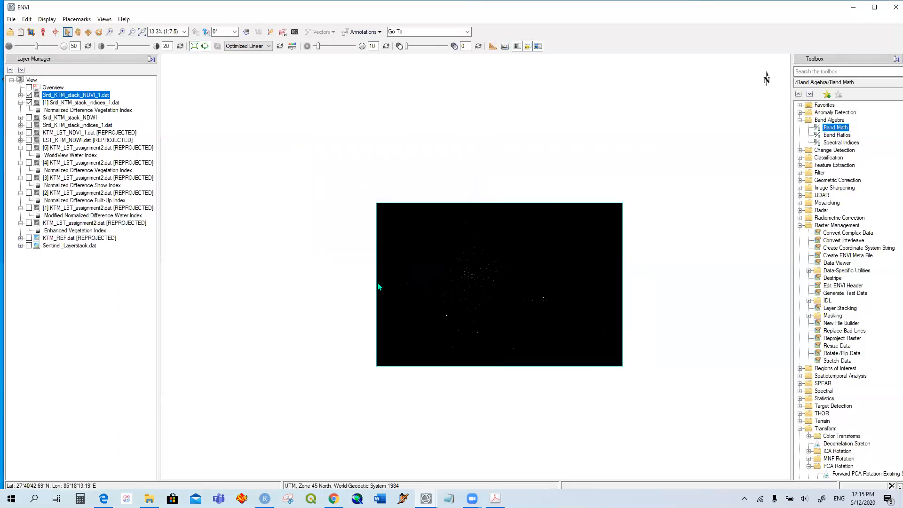
- Load the Band Math band of Sntl_KTM_stack_NDVI_1.dat in grayscale from the Data Manager and close the manager
left_click(20, 95)
left_click(20, 32)
scroll(292, 202, "down", 9)
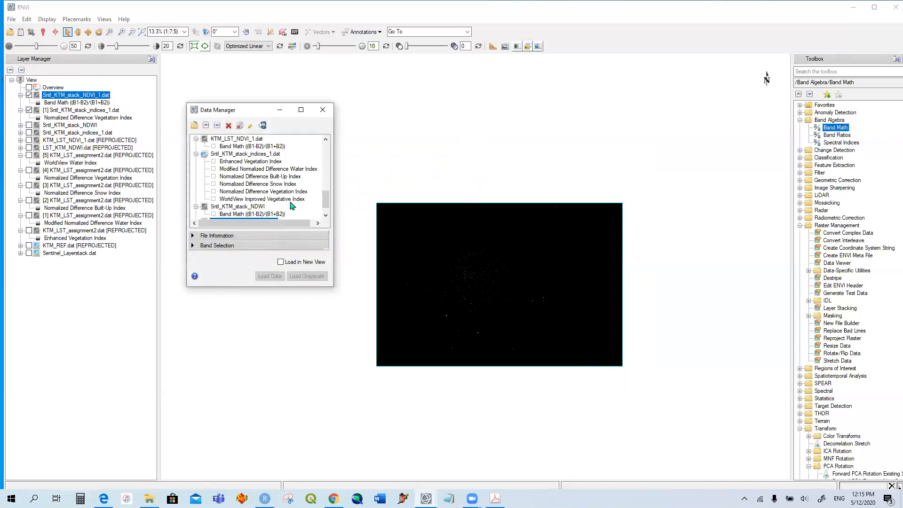
left_click_drag(326, 196, 326, 202)
left_click(267, 215)
left_click(305, 277)
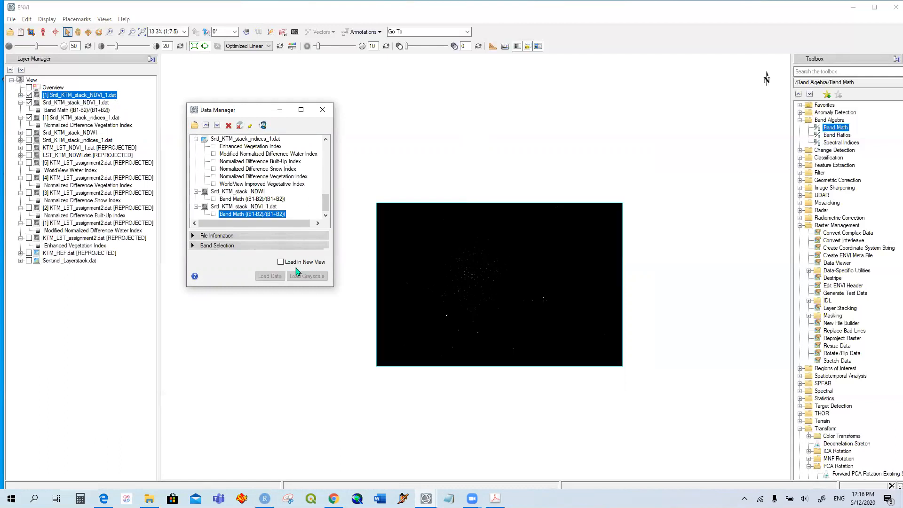
left_click(322, 111)
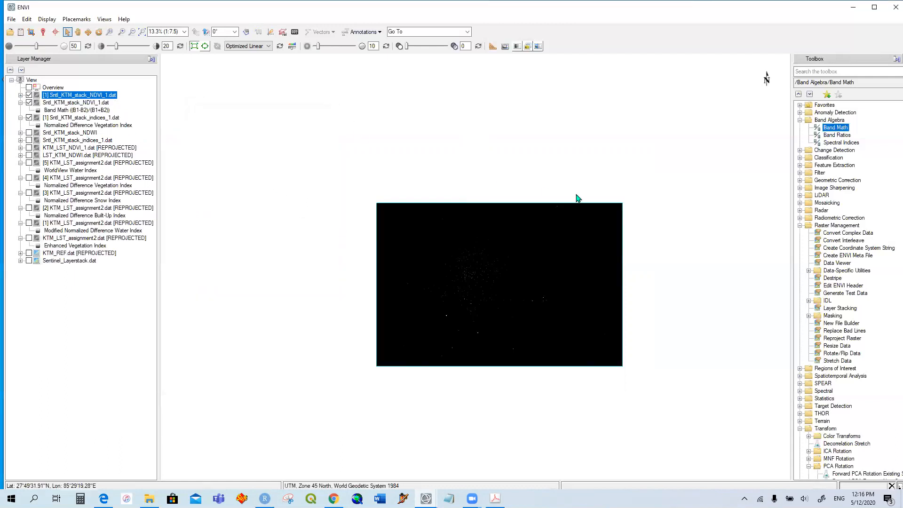
- Hide both Sntl_KTM_stack_NDVI_1.dat layers, then briefly open and close the Cursor Value window over the indices NDVI layer
left_click(29, 95)
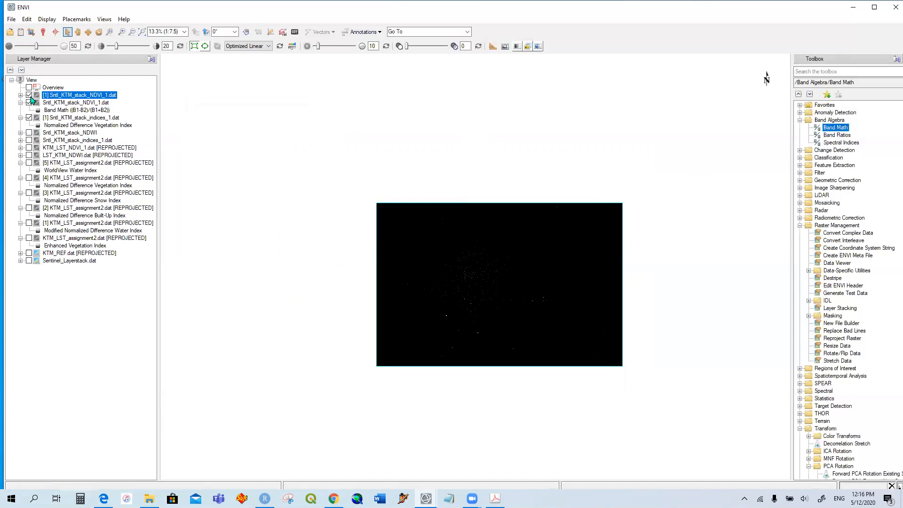
left_click(29, 102)
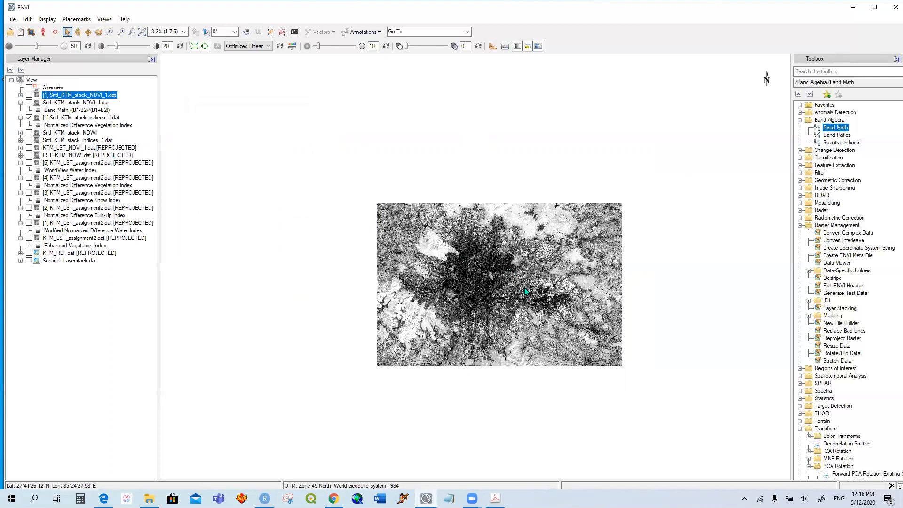
left_click(42, 31)
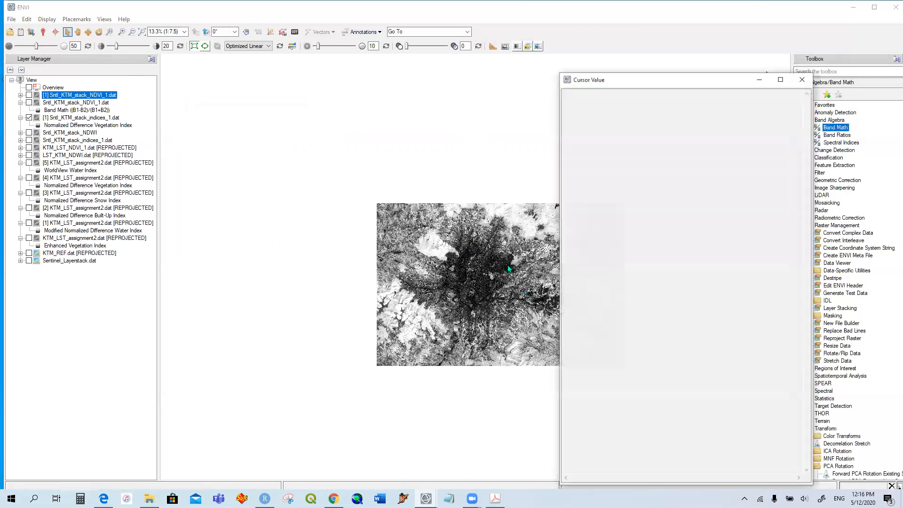
left_click(802, 80)
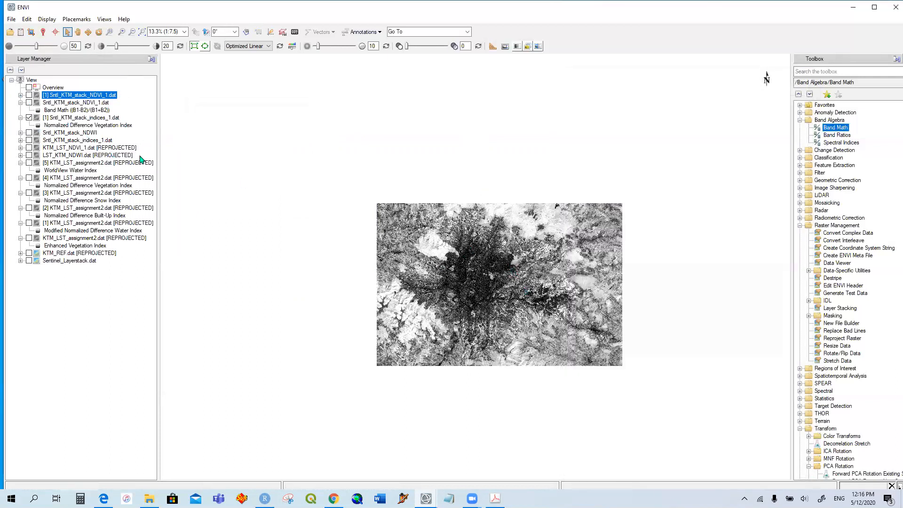
- Examine the Quick Stats and histogram table of the Sntl_KTM_stack_NDVI_1.dat layer, and close the statistics view
right_click(101, 104)
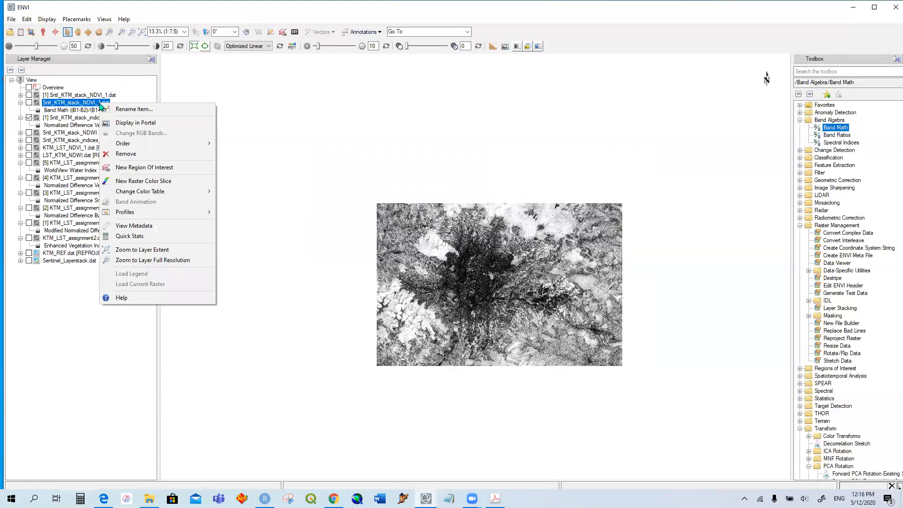
left_click(178, 236)
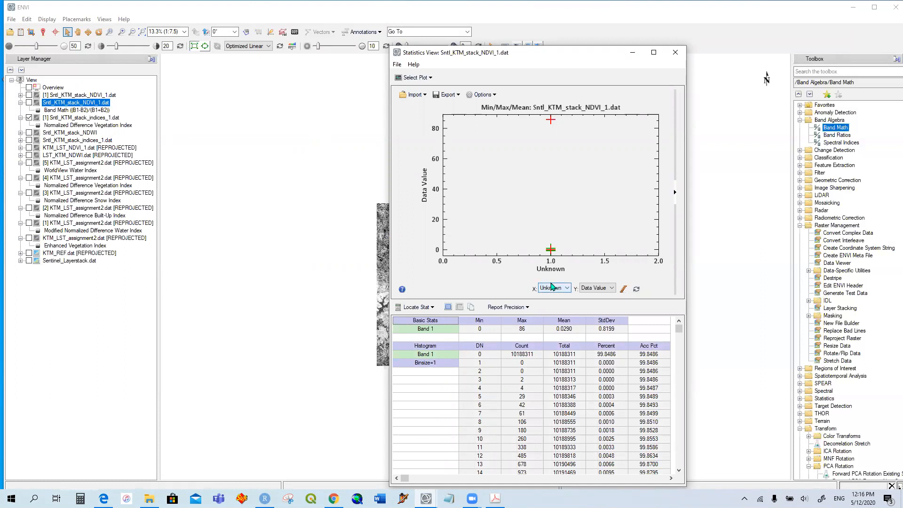
scroll(611, 369, "down", 4)
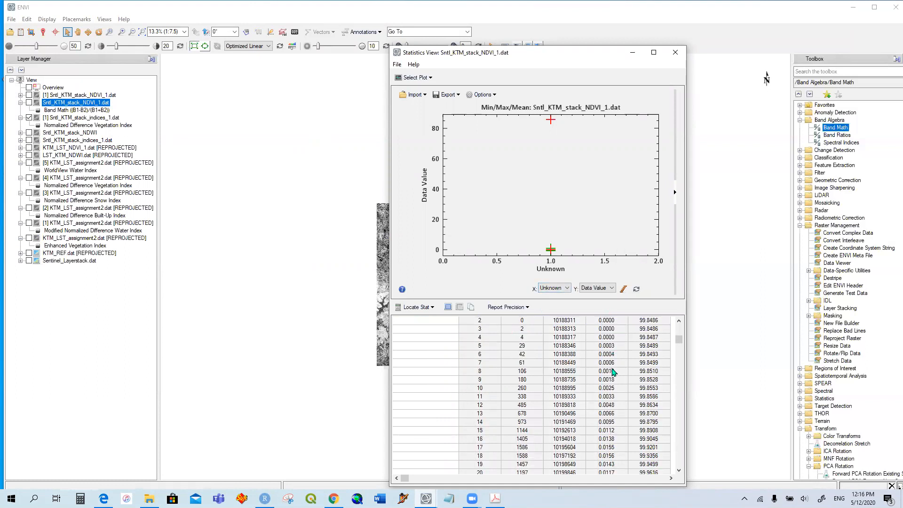
scroll(613, 374, "up", 4)
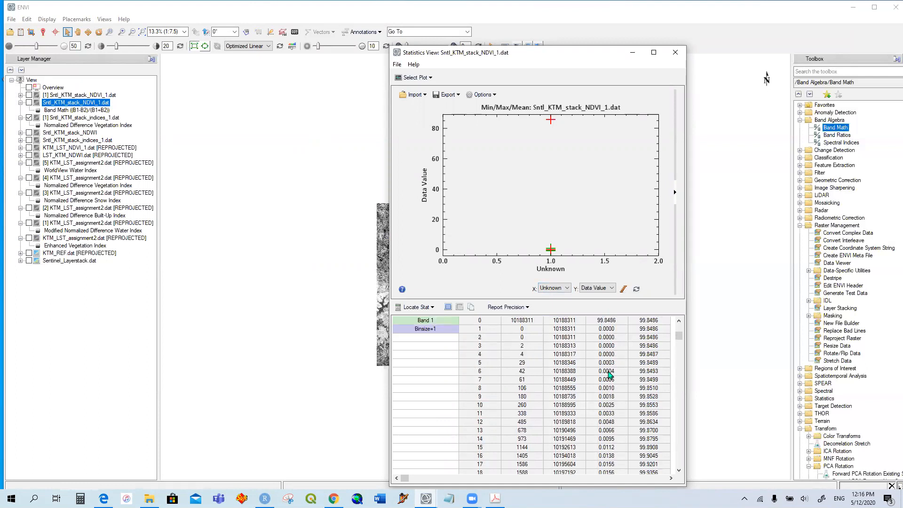
left_click(676, 53)
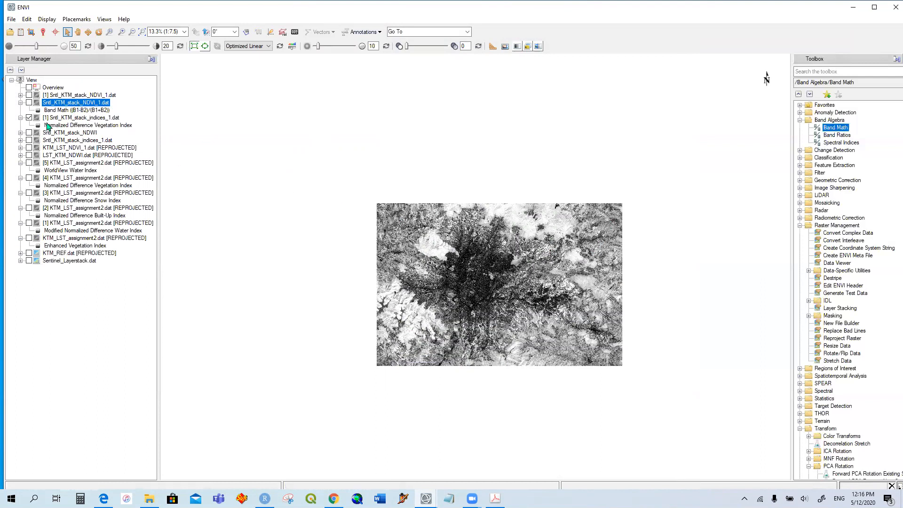
- Compute Quick Stats for Sentinel_Layerstack.dat, review the per-band minimum and maximum values and histogram, and close the statistics
left_click(86, 263)
right_click(87, 263)
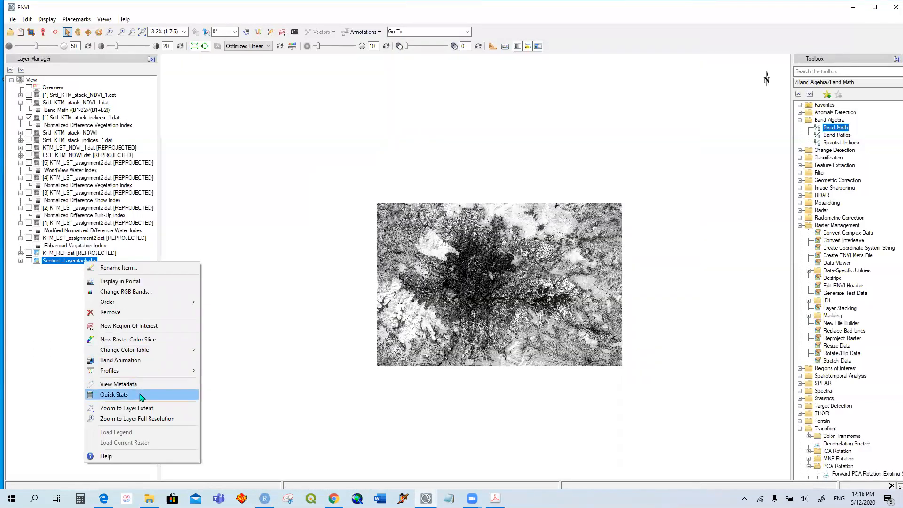
left_click(142, 396)
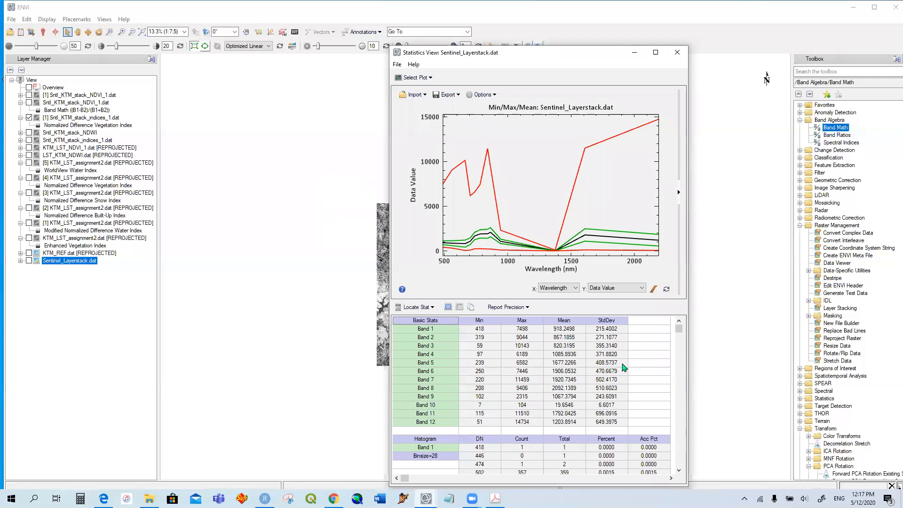
scroll(638, 367, "down", 4)
scroll(638, 368, "down", 3)
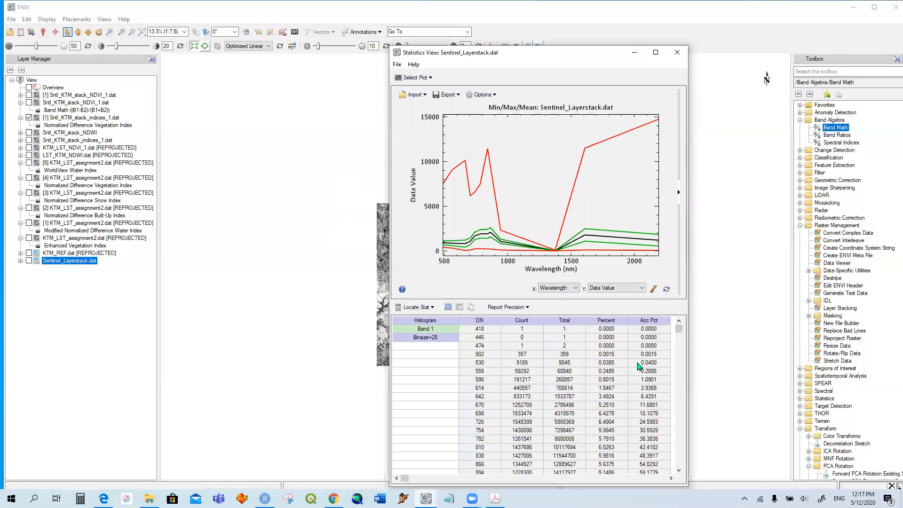
scroll(639, 365, "up", 3)
left_click(677, 53)
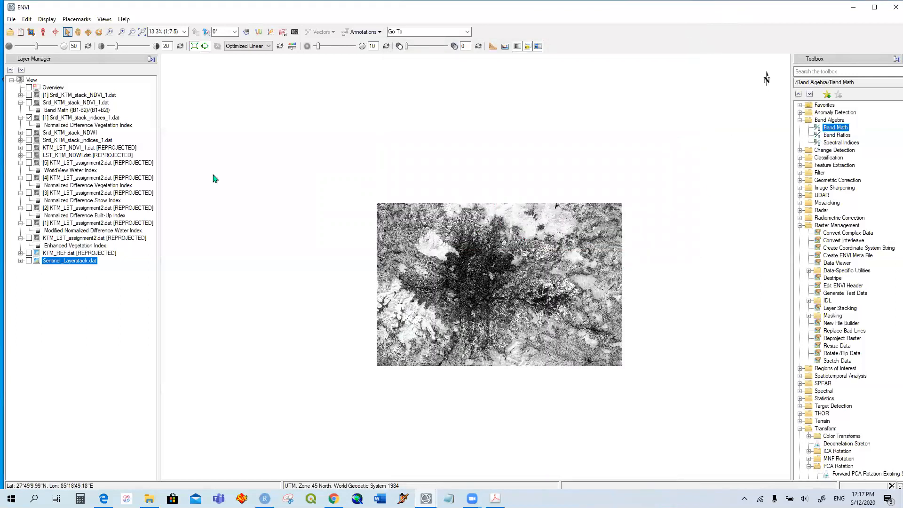
- Inspect pixel values of the Sntl_KTM_stack_indices_1.dat NDVI layer with Cursor Value and take a closer look at the image
left_click(43, 32)
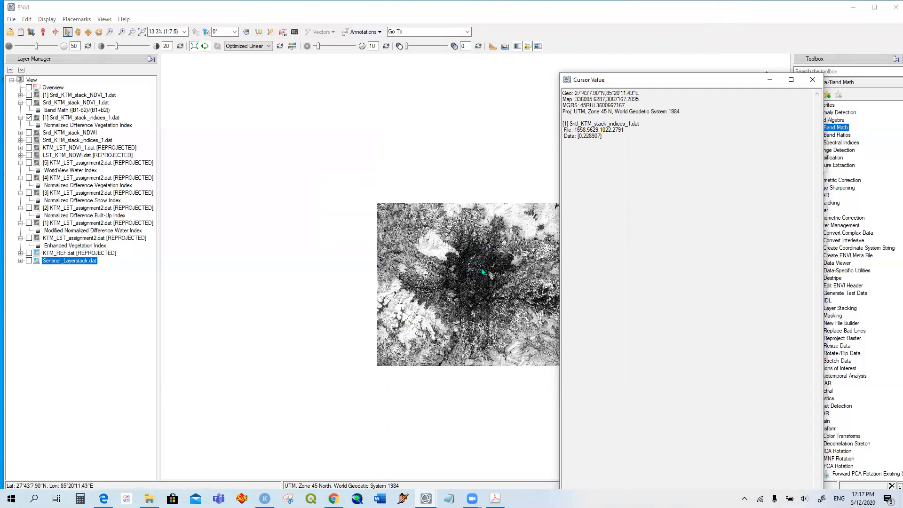
left_click(812, 80)
left_click(514, 278)
scroll(496, 266, "up", 2)
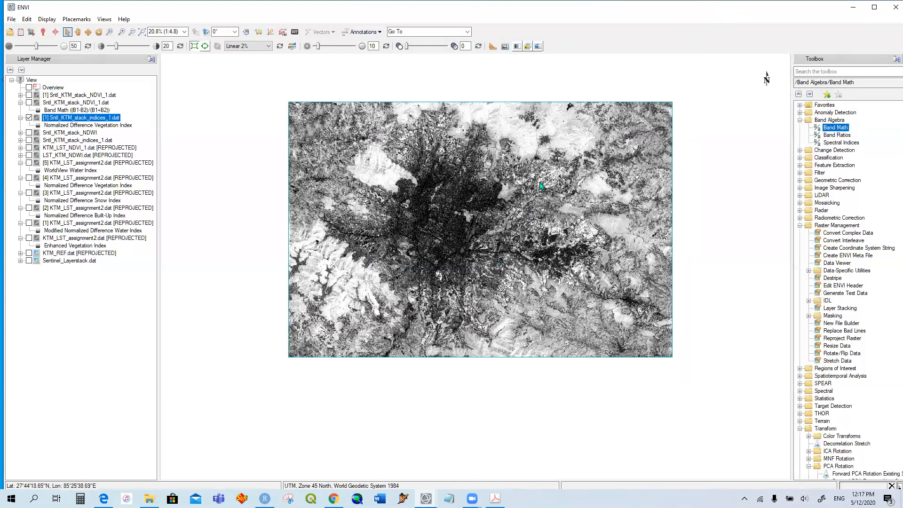
left_click_drag(543, 204, 552, 224)
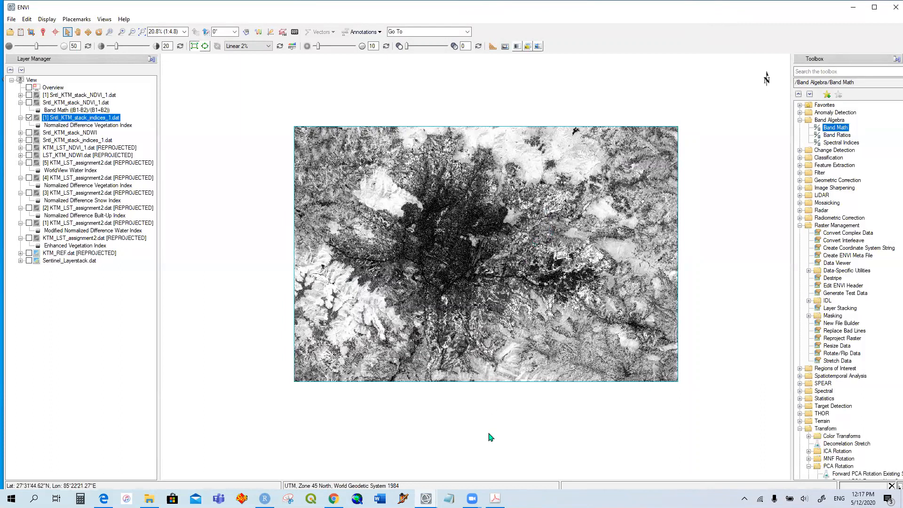